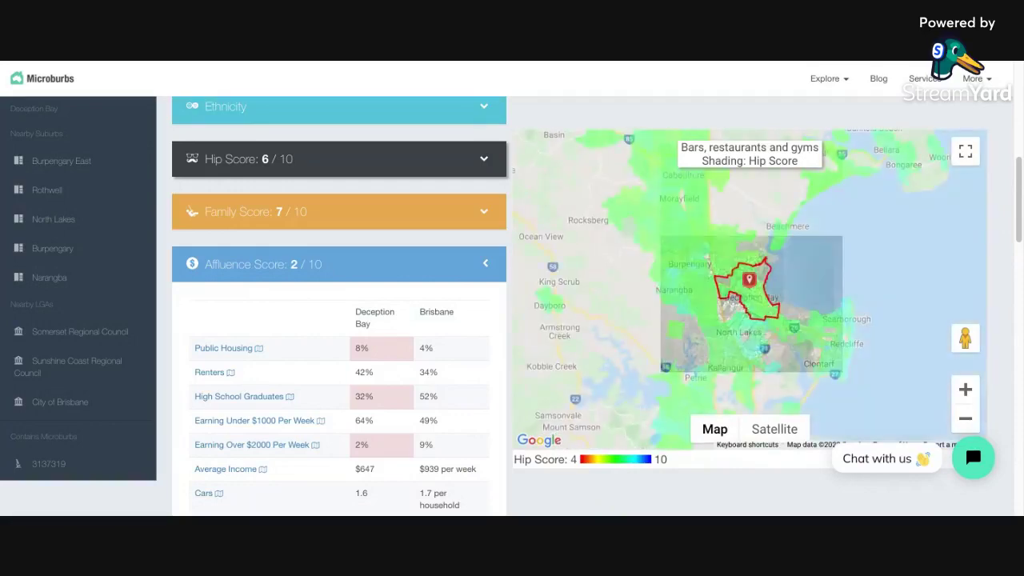
Examine the Convenience Score shading across Deception Bay on the suburb report map
scroll(339, 320, up, 10)
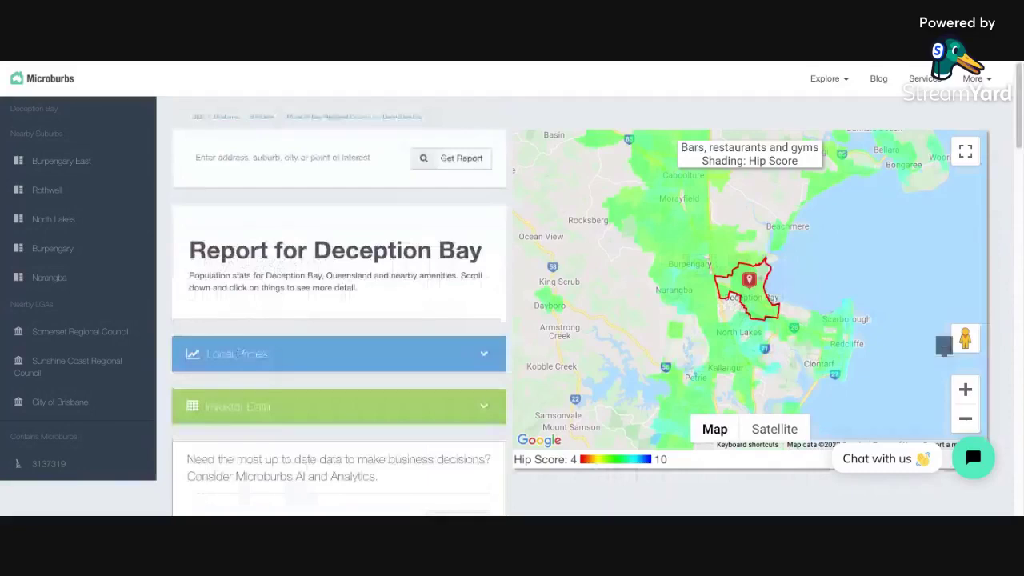
key(ctrl+plus)
key(ctrl+plus)
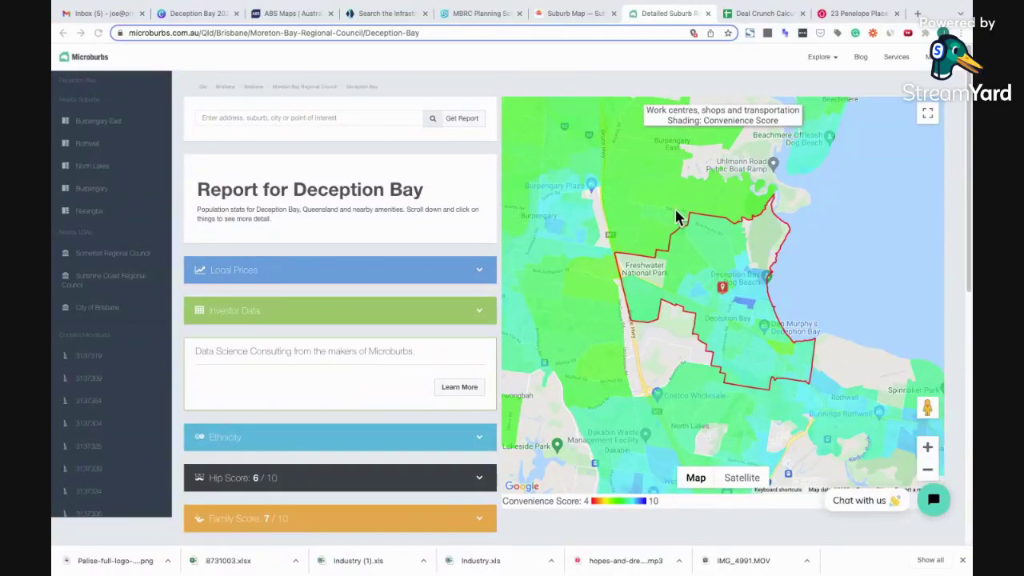
scroll(428, 260, down, 2)
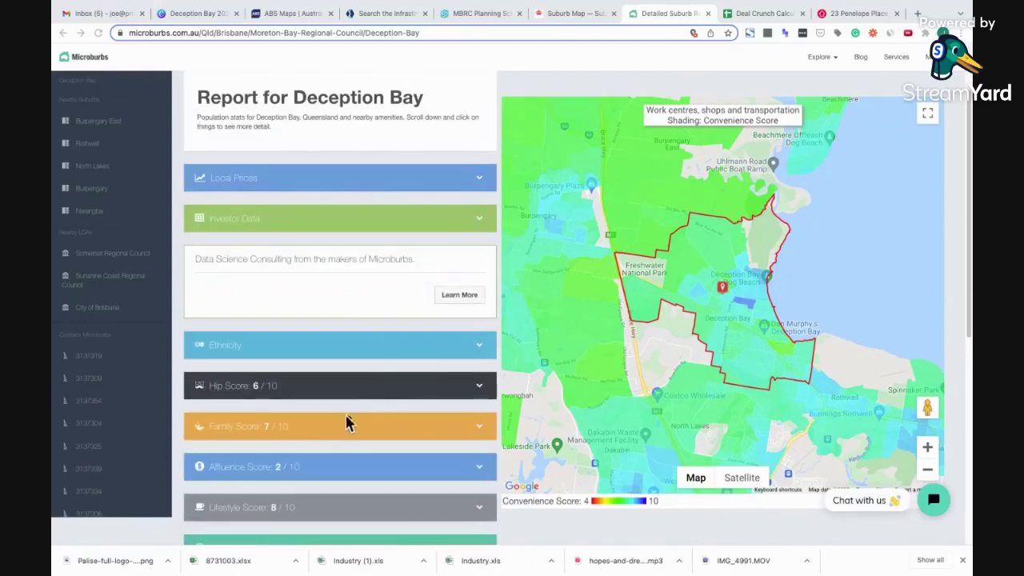
scroll(342, 435, down, 1)
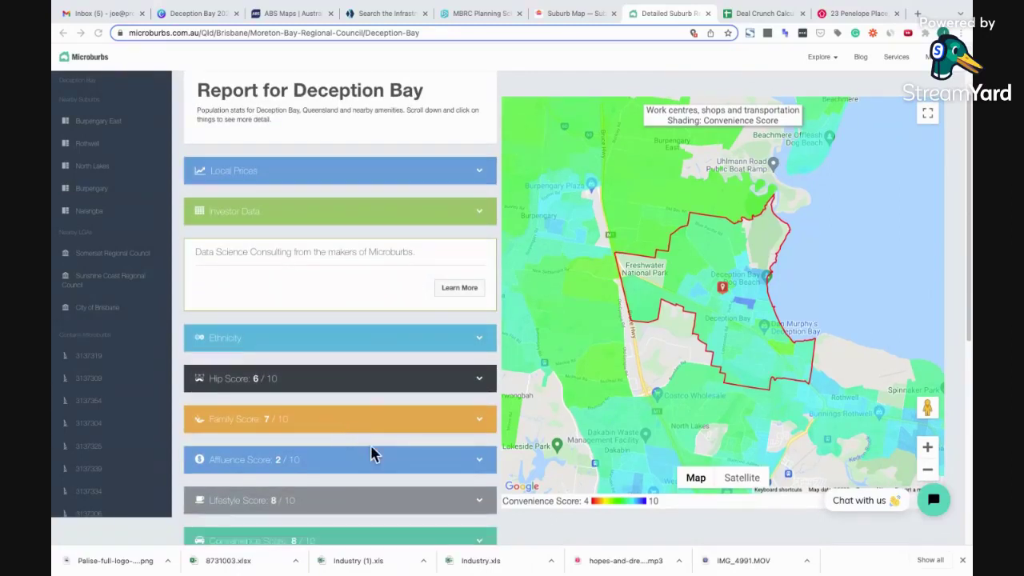
click(930, 448)
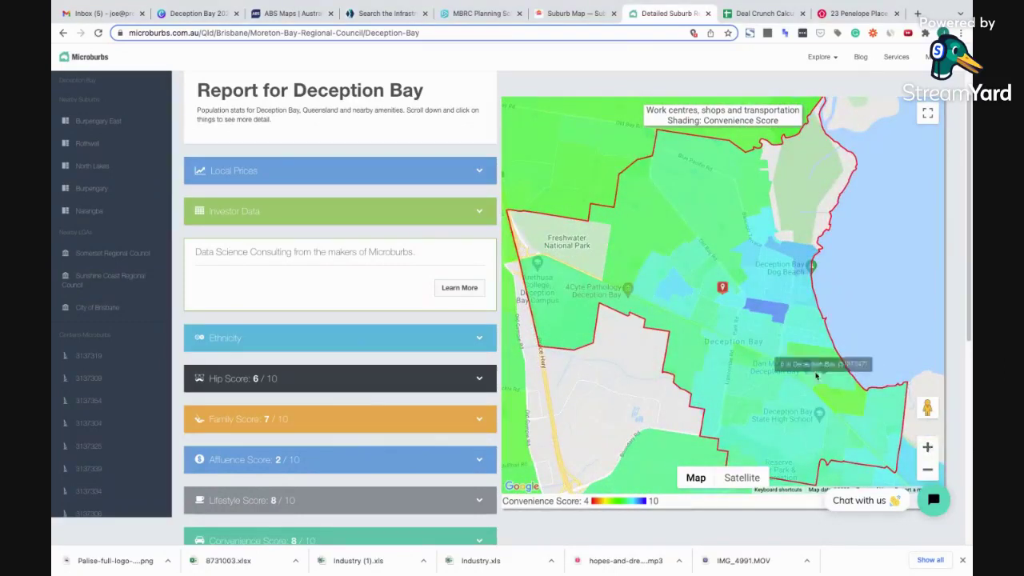
drag(782, 352, 751, 323)
scroll(783, 352, down, 2)
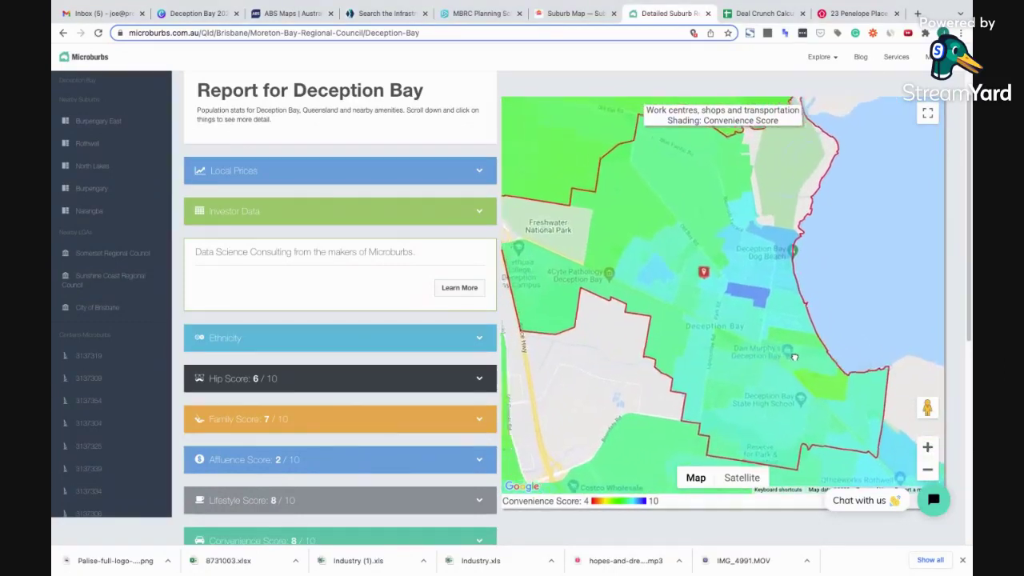
Expand the Affluence Score details and inspect the public housing shading over central Deception Bay
click(312, 379)
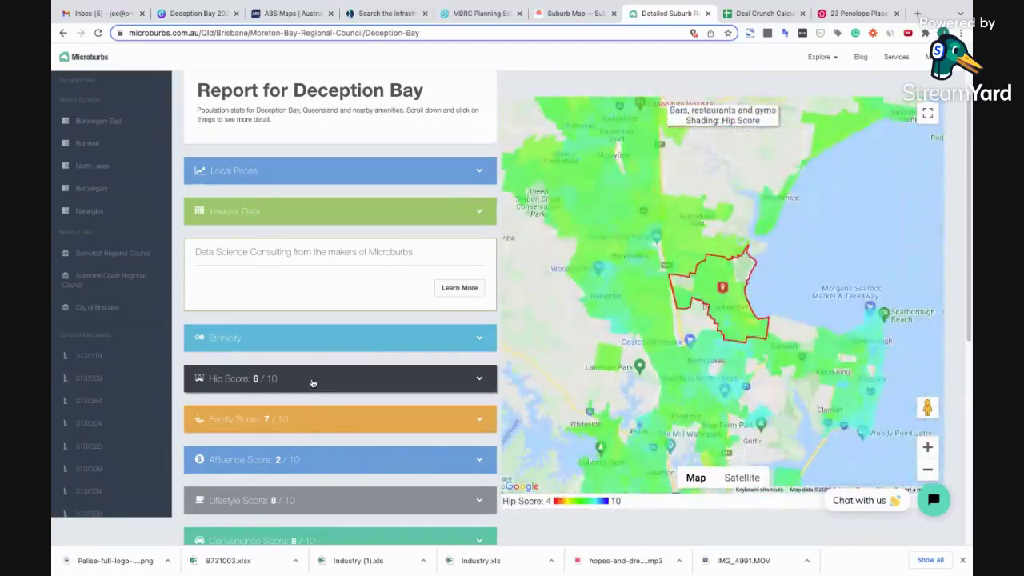
click(312, 460)
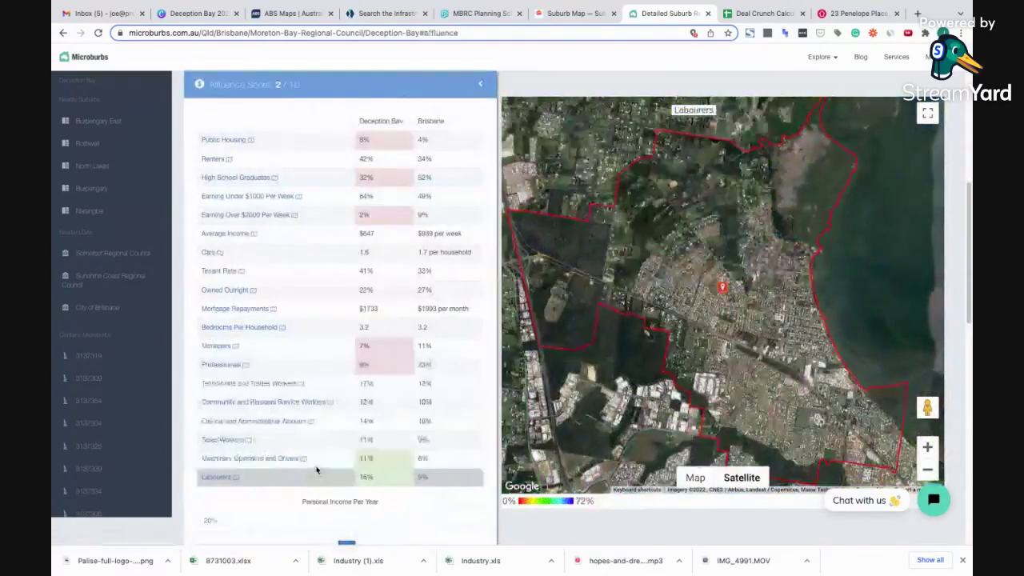
click(428, 141)
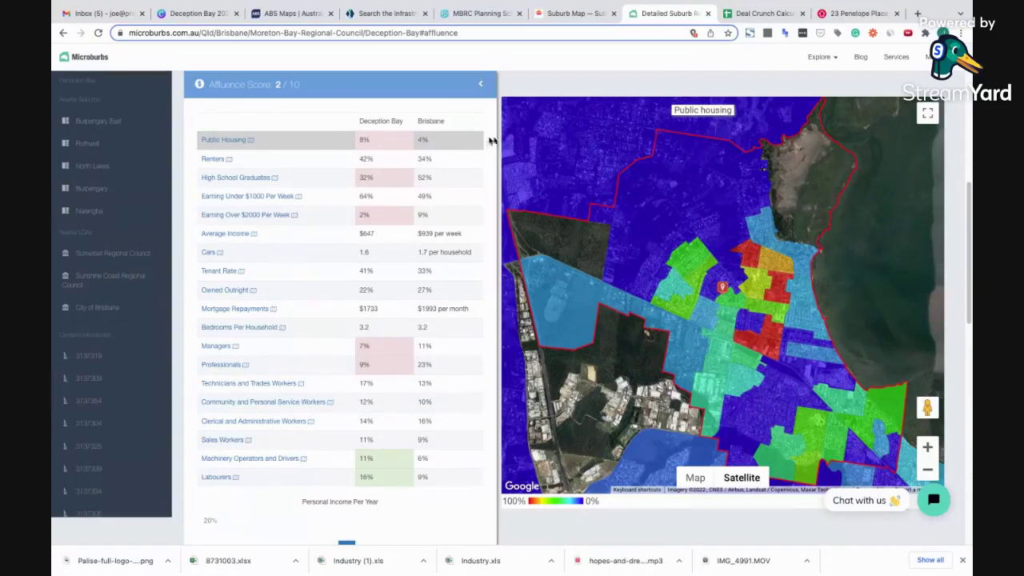
mouse_move(775, 295)
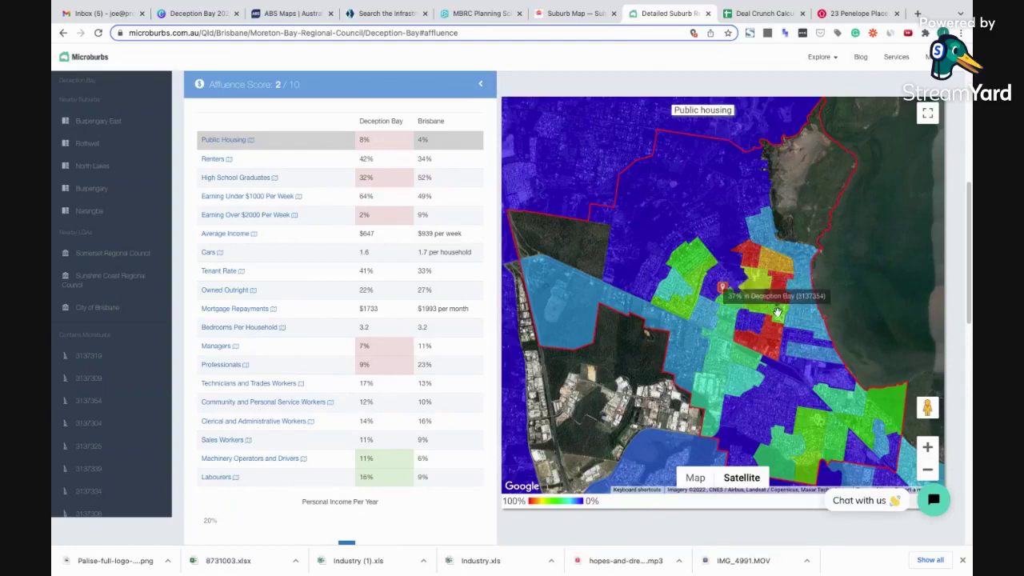
click(927, 448)
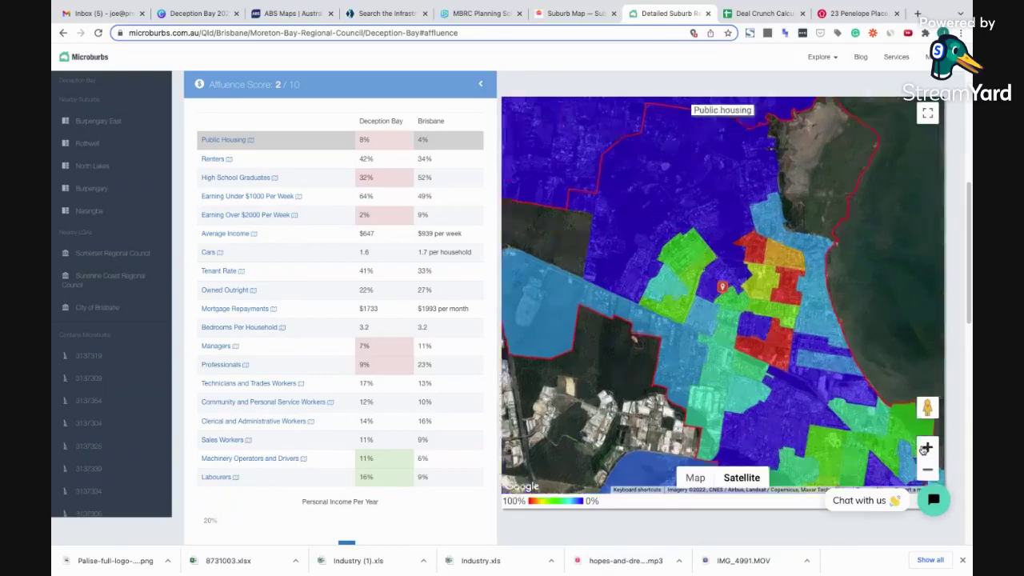
drag(830, 406, 791, 374)
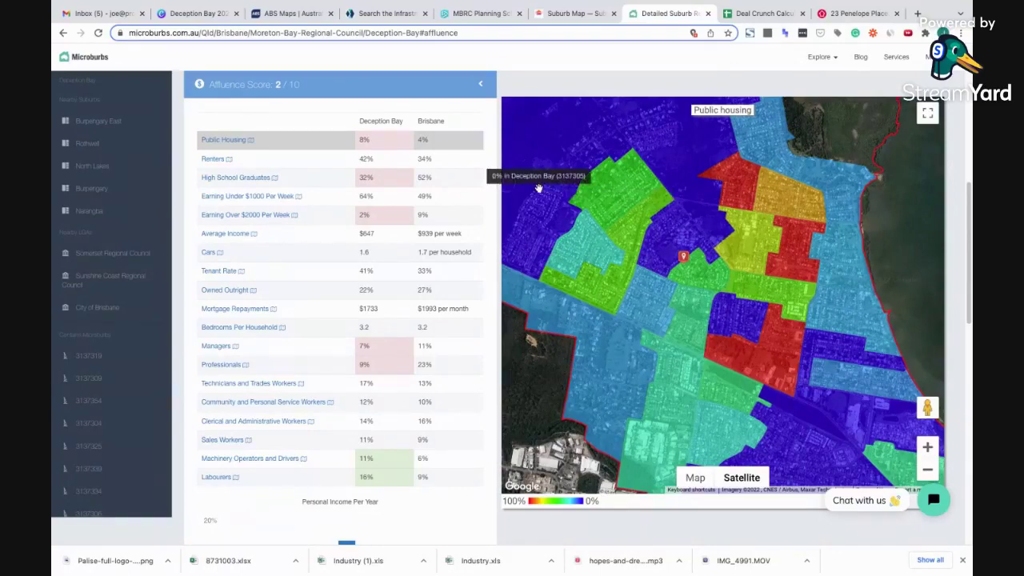
Compare public housing levels between the individual blocks around central Deception Bay at closer and wider map scales
scroll(573, 228, down, 1)
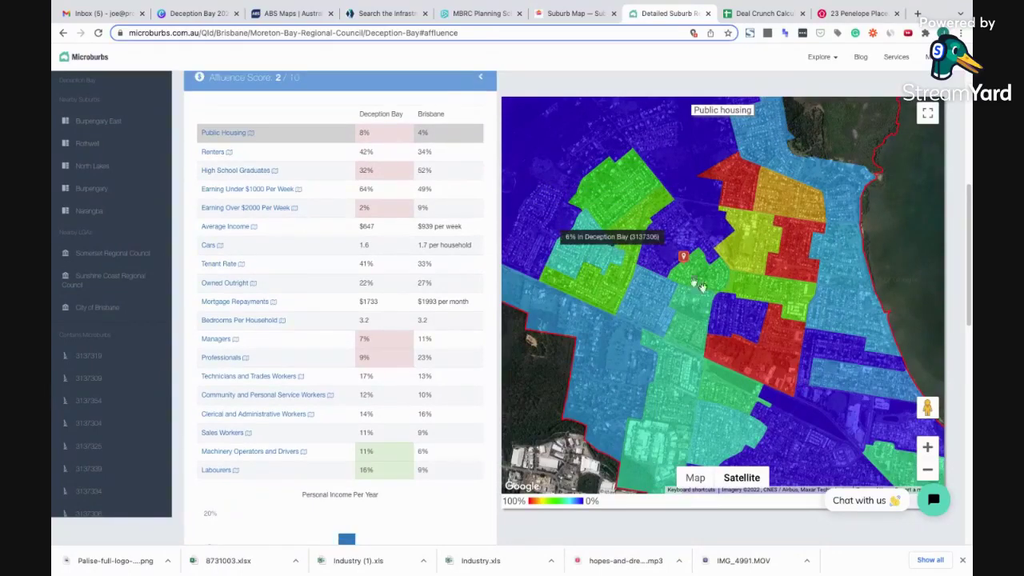
click(929, 472)
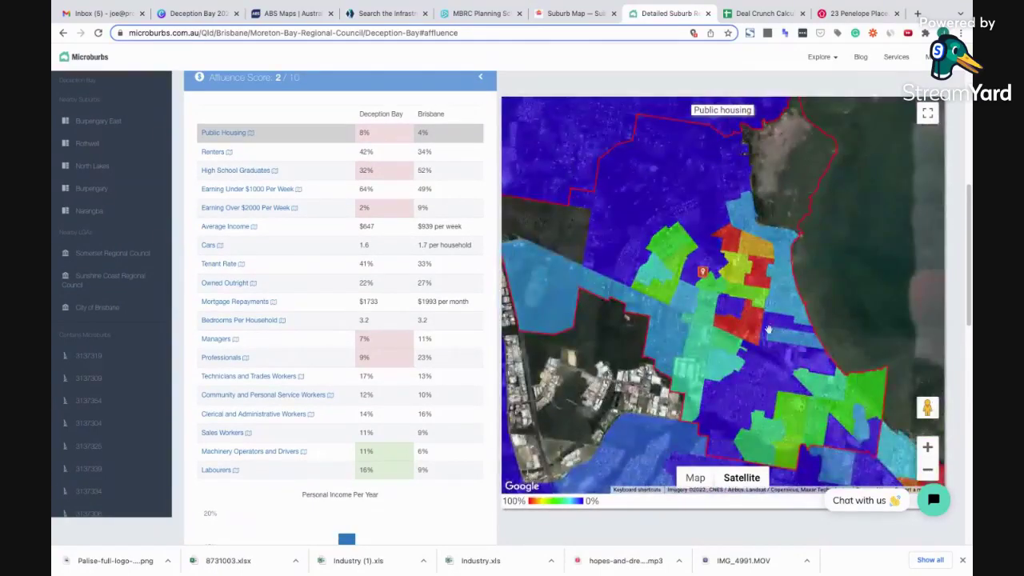
click(927, 451)
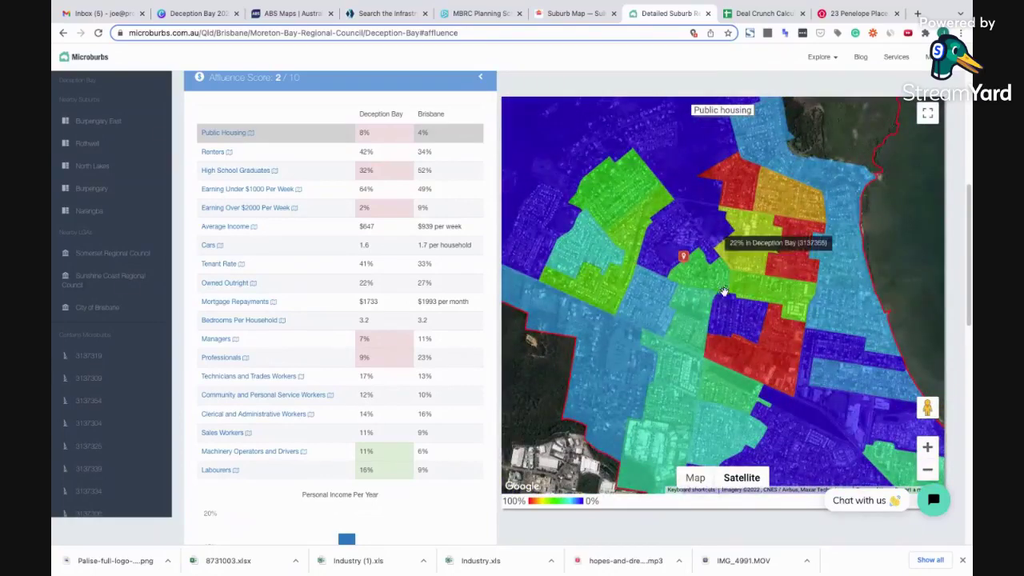
click(928, 448)
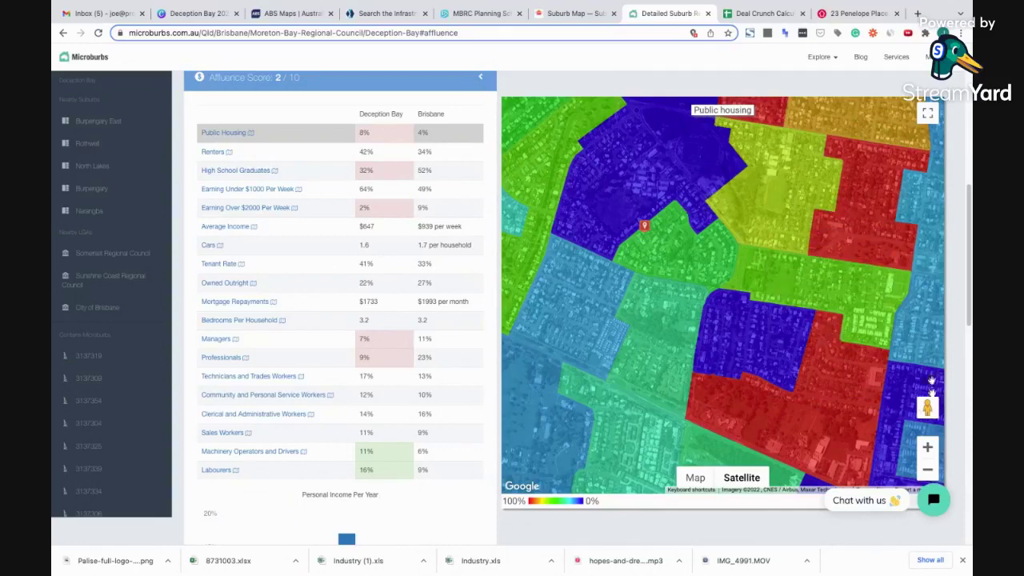
click(927, 471)
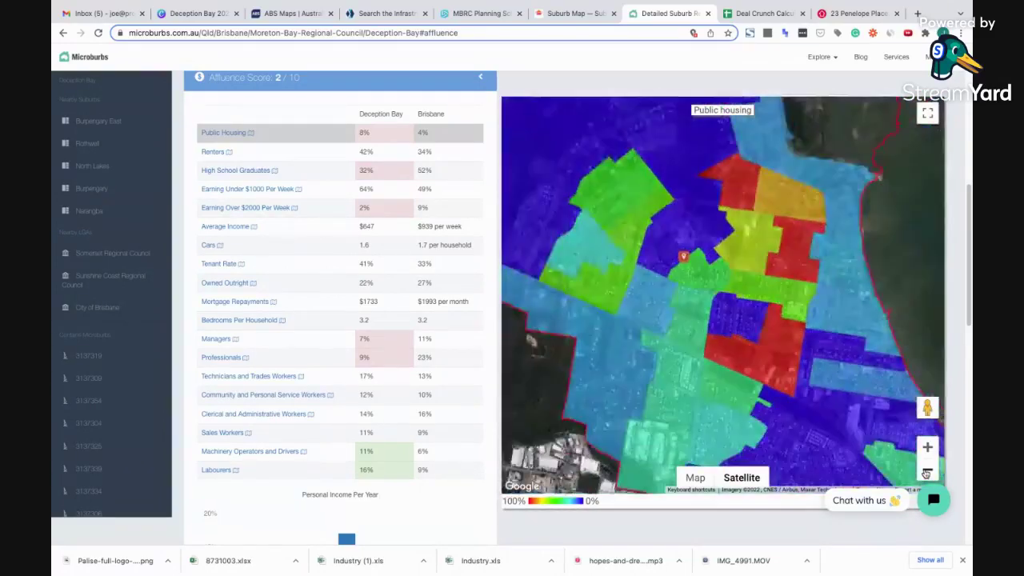
scroll(748, 292, up, 1)
drag(748, 292, 764, 334)
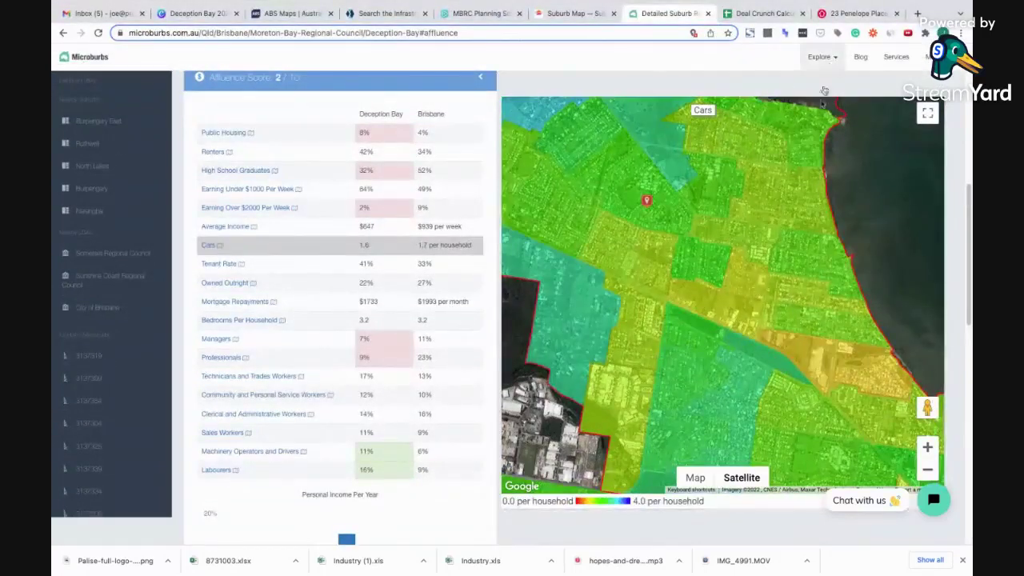
Check the cars-per-household shading, then shade the map by Affluence Score and collapse the Affluence Score details
mouse_move(679, 314)
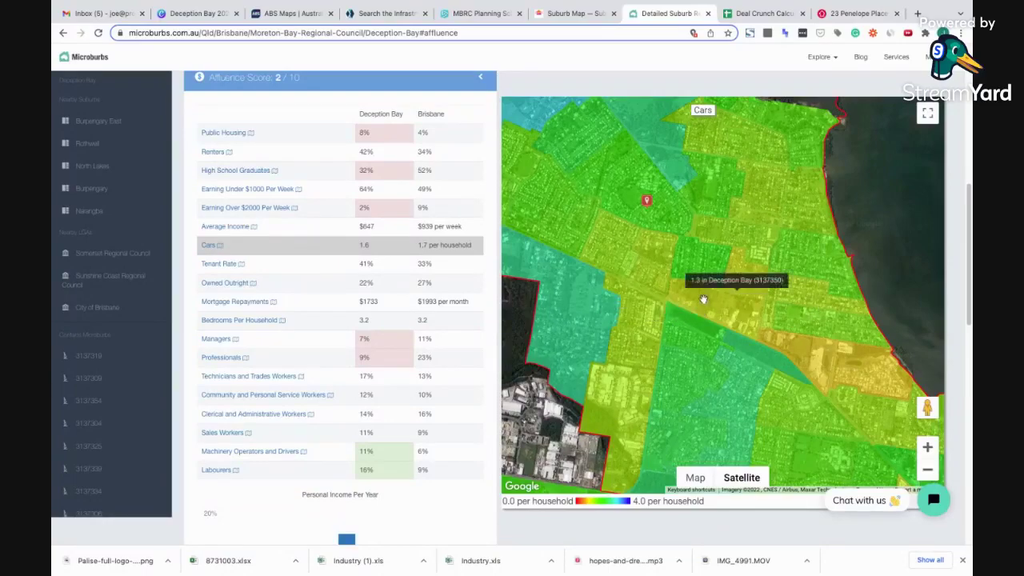
mouse_move(272, 132)
scroll(290, 107, up, 1)
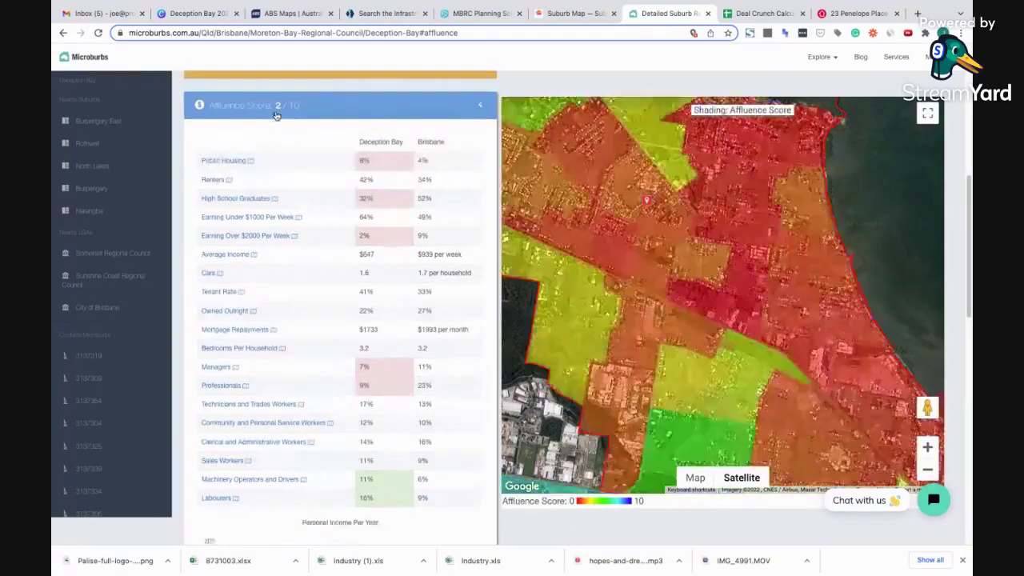
click(280, 106)
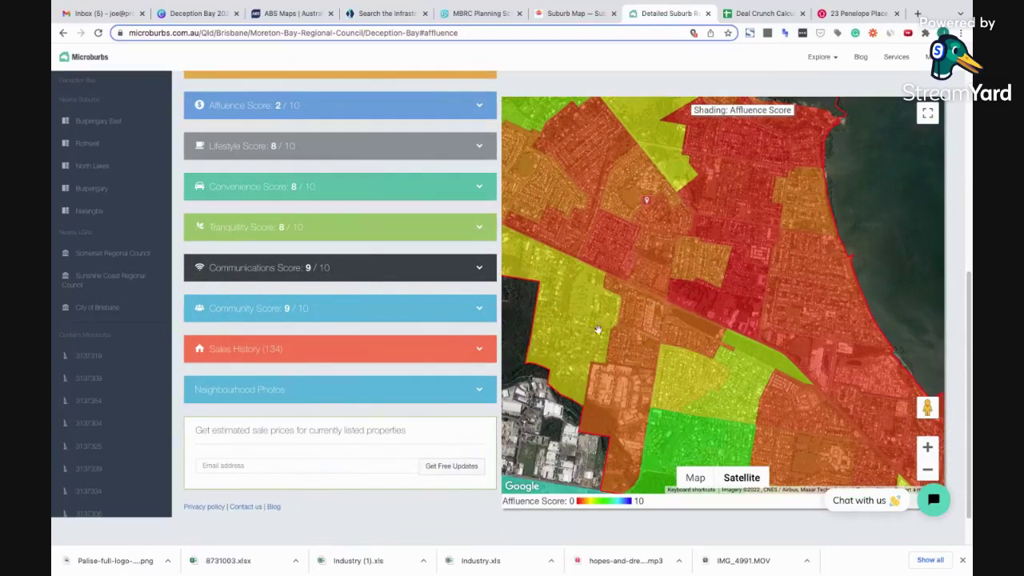
Examine the Affluence Score shading in western Deception Bay and compare it with the surrounding suburbs
scroll(528, 248, down, 1)
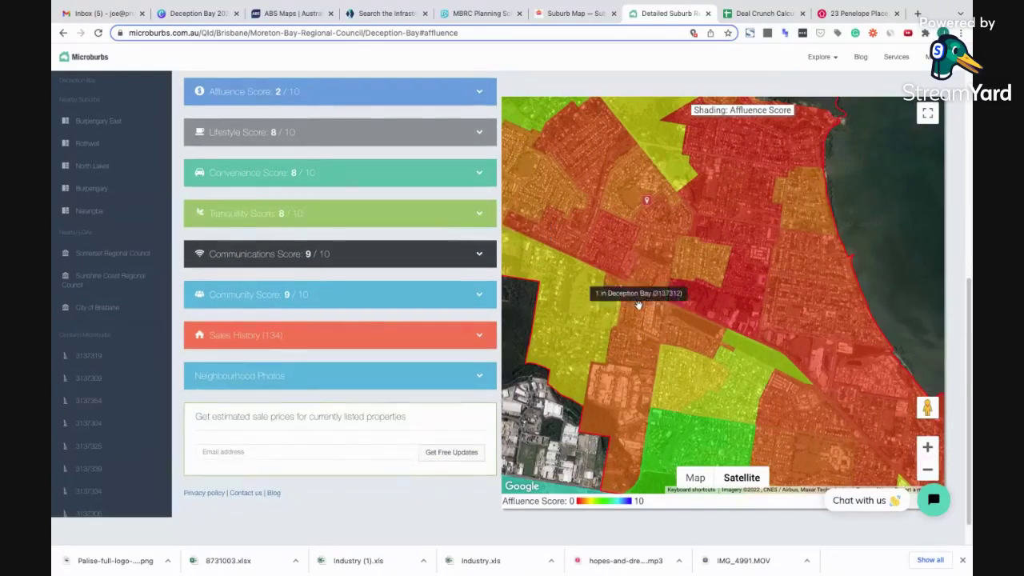
double_click(590, 293)
scroll(680, 320, up, 1)
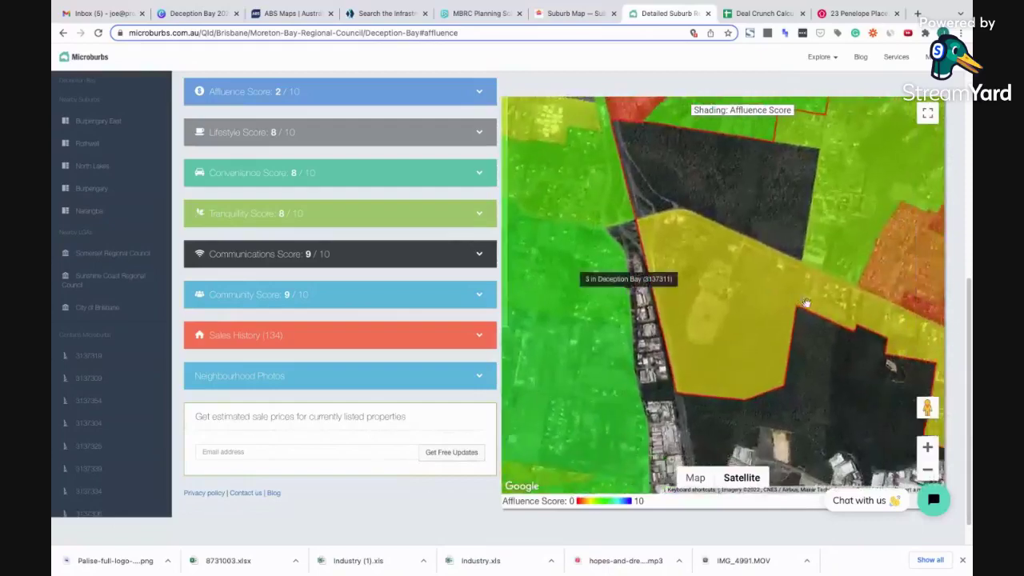
click(927, 470)
click(927, 469)
click(927, 470)
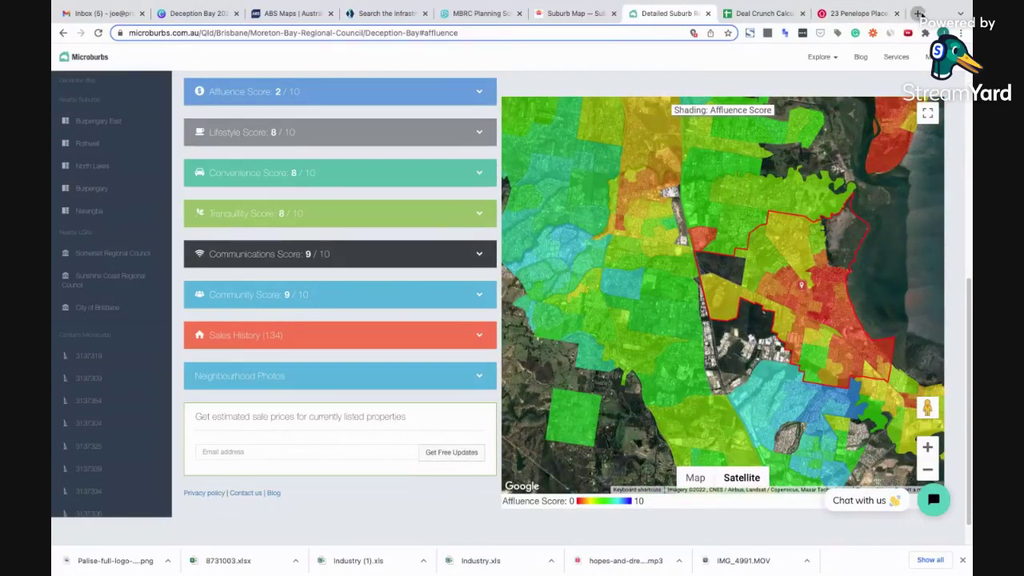
Open Google Maps in a new browser tab
click(917, 14)
text(gog)
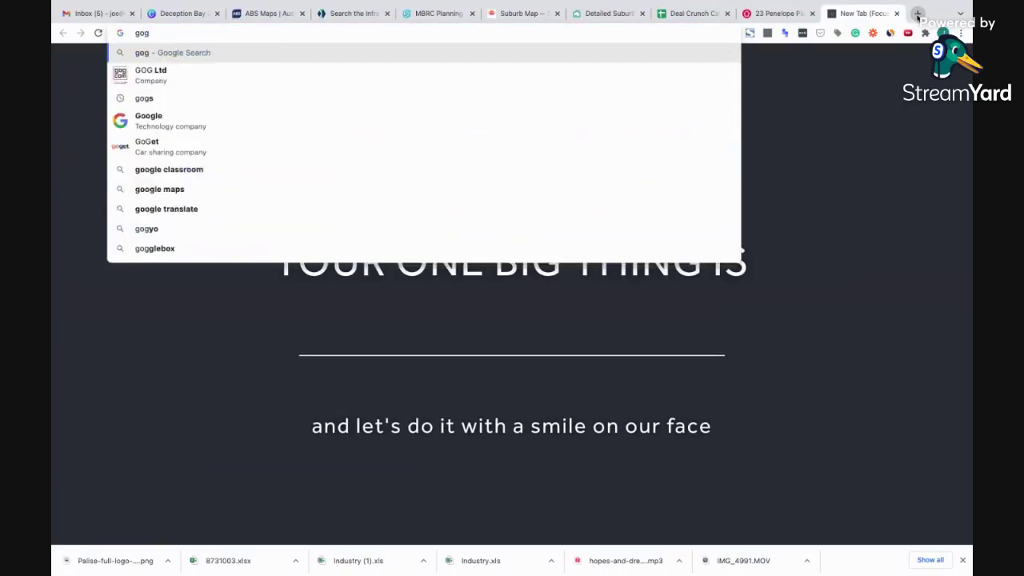
click(238, 120)
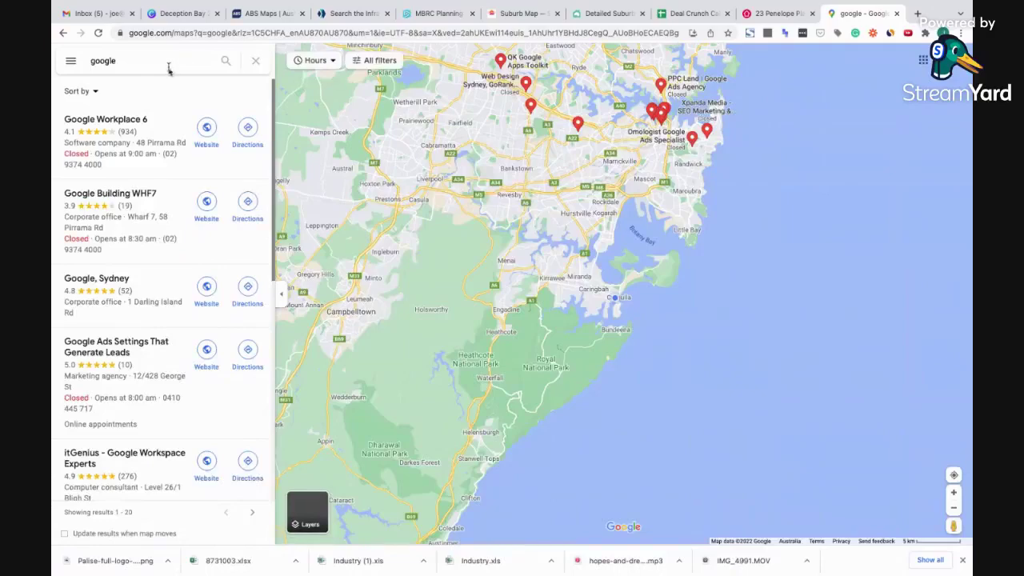
Search Google Maps for Deception Bay QLD and look over the suburb and the coast towards Redcliffe
click(168, 68)
text(deceptio)
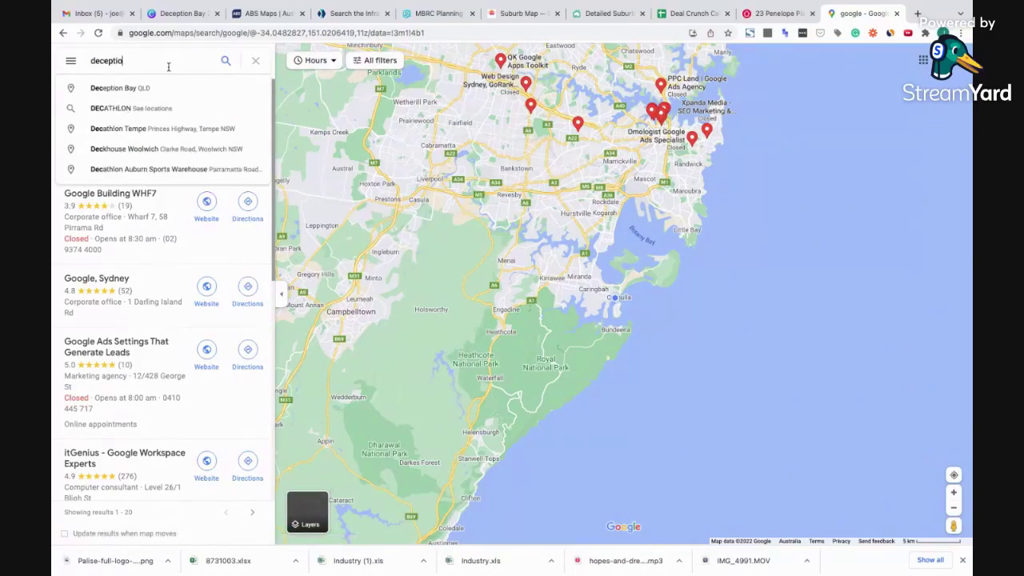
key(Down)
key(Return)
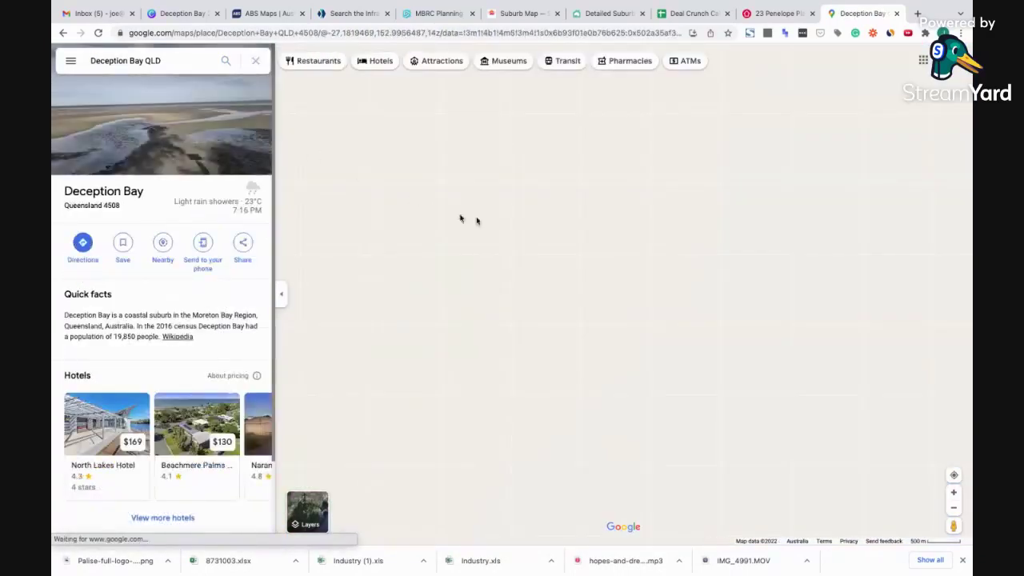
scroll(592, 352, up, 3)
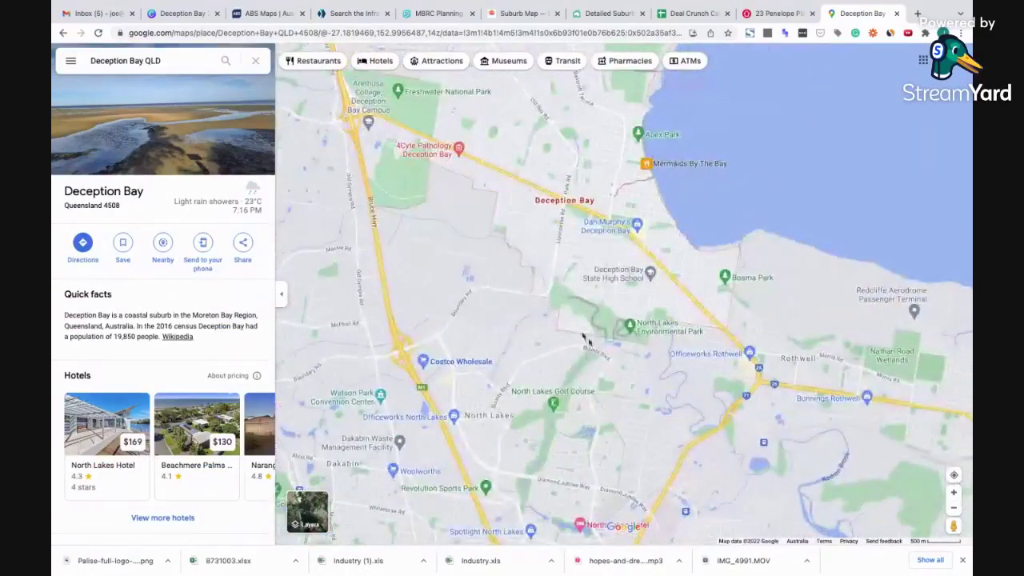
scroll(430, 187, down, 2)
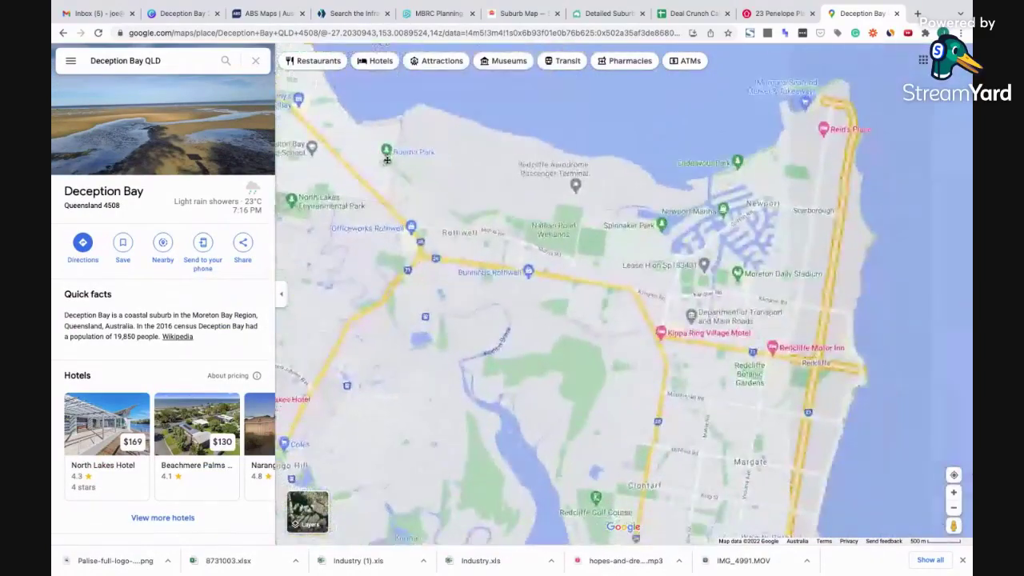
scroll(510, 265, up, 2)
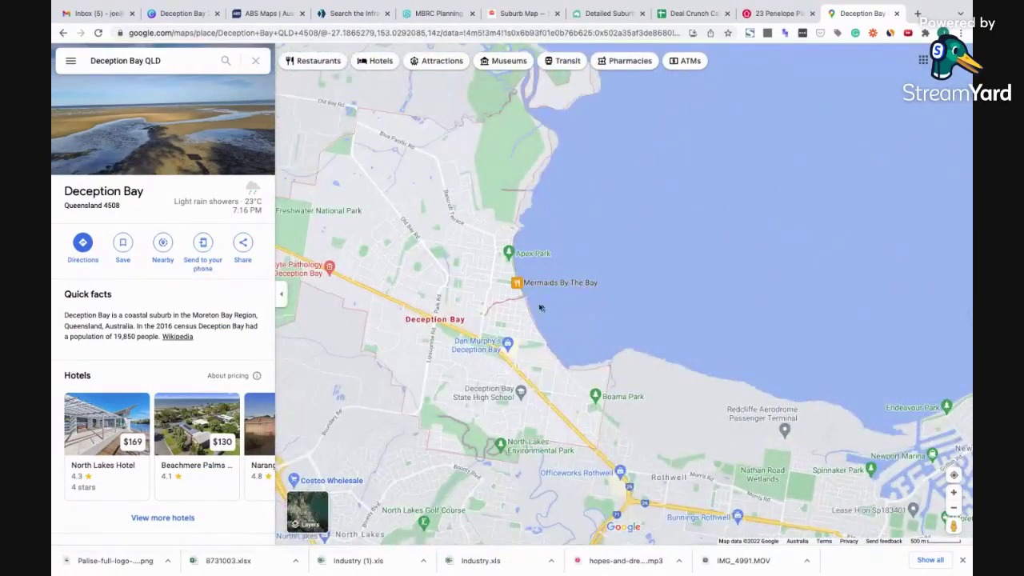
Switch the map to satellite imagery and view the area from Deception Bay south to Brisbane
click(316, 508)
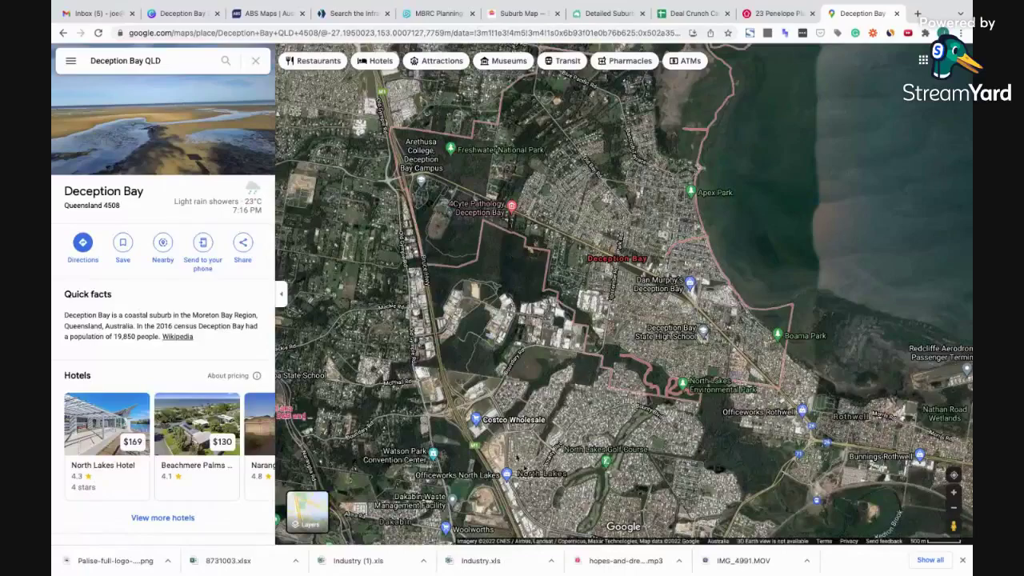
scroll(502, 500, up, 2)
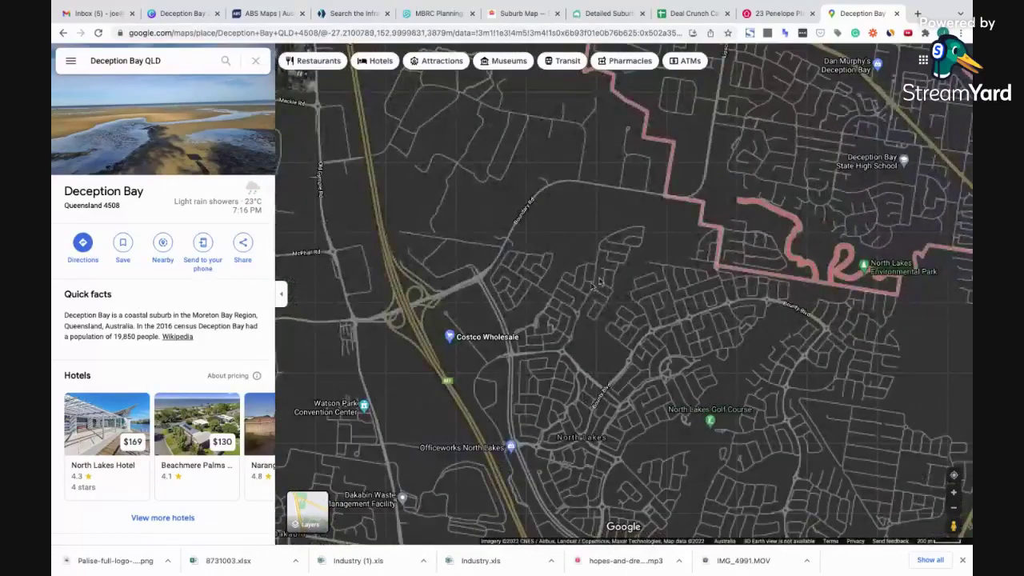
scroll(476, 380, down, 3)
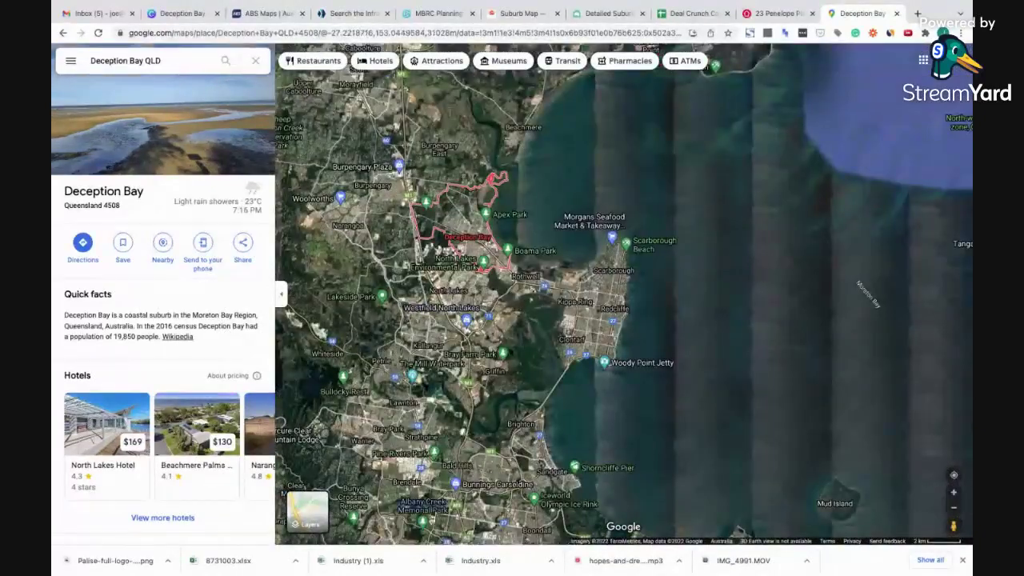
drag(434, 530, 370, 315)
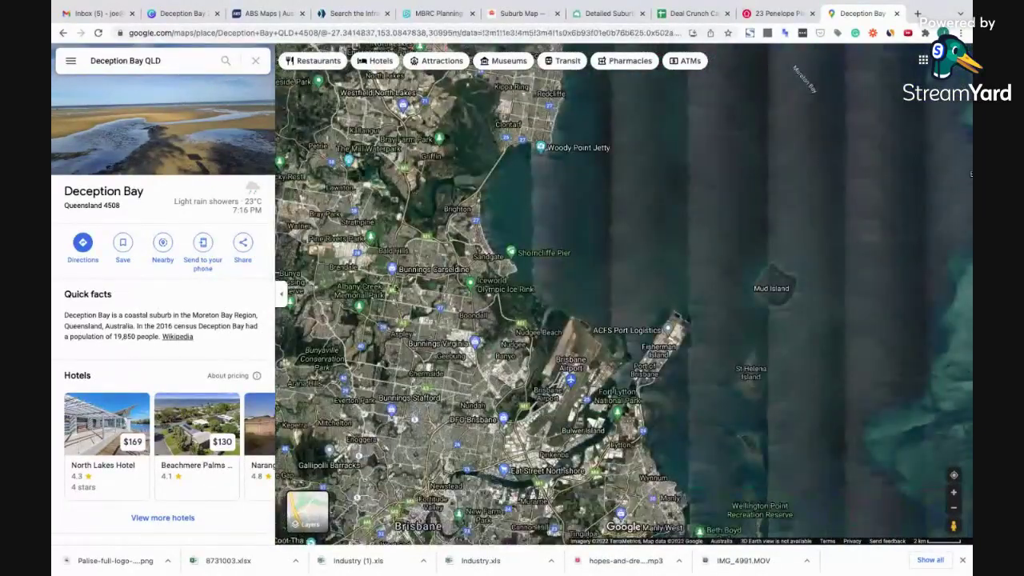
Examine the satellite imagery of Deception Bay, from the larger blocks around Shayne Ave to the denser housing and the coast
drag(391, 222, 486, 512)
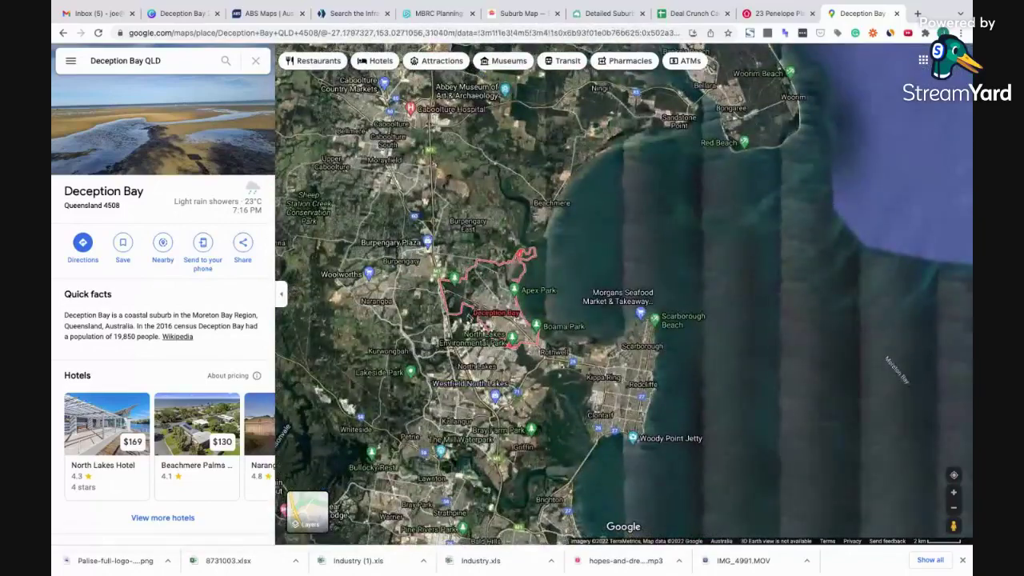
scroll(469, 320, up, 5)
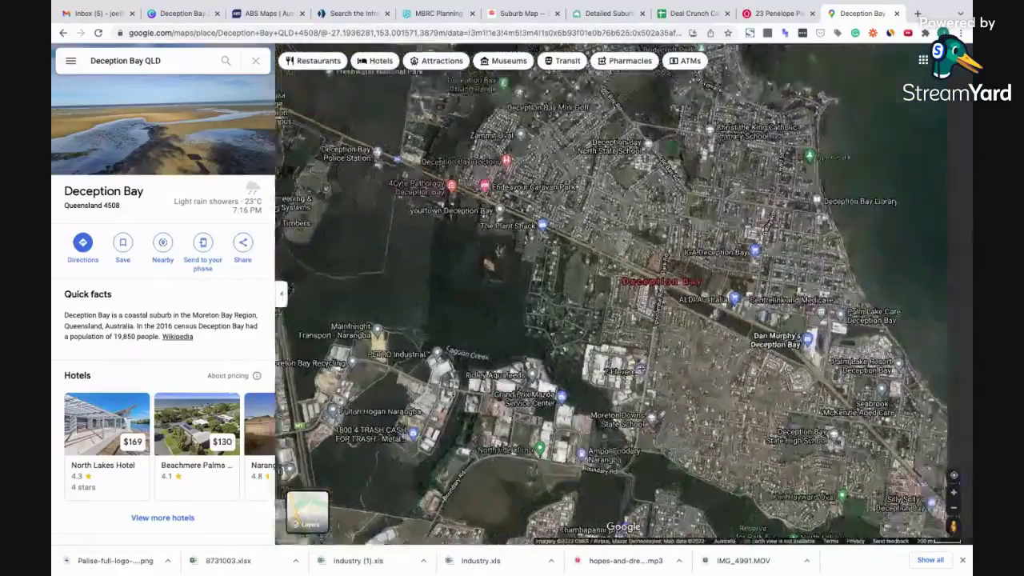
drag(469, 320, 343, 323)
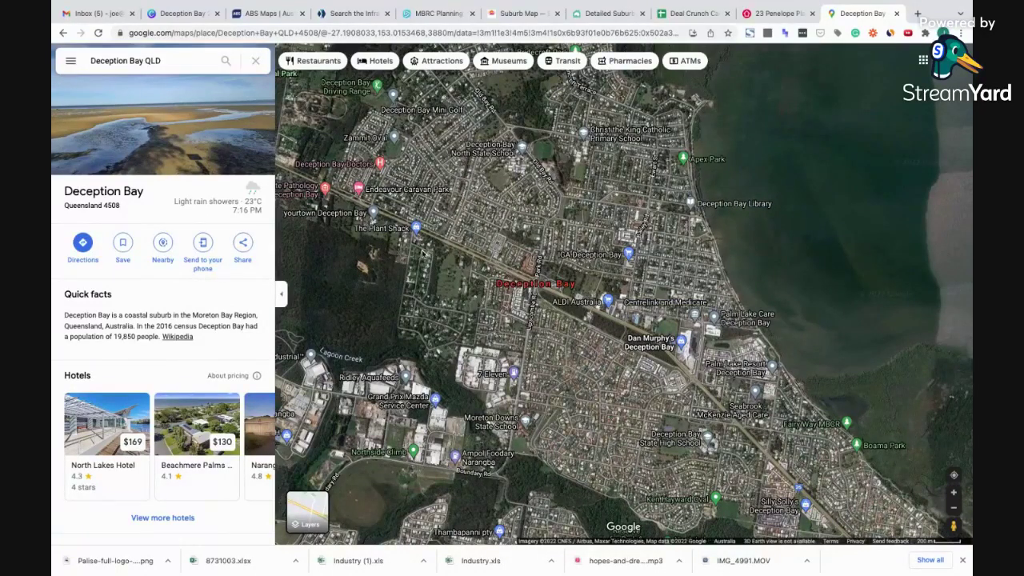
scroll(426, 310, up, 3)
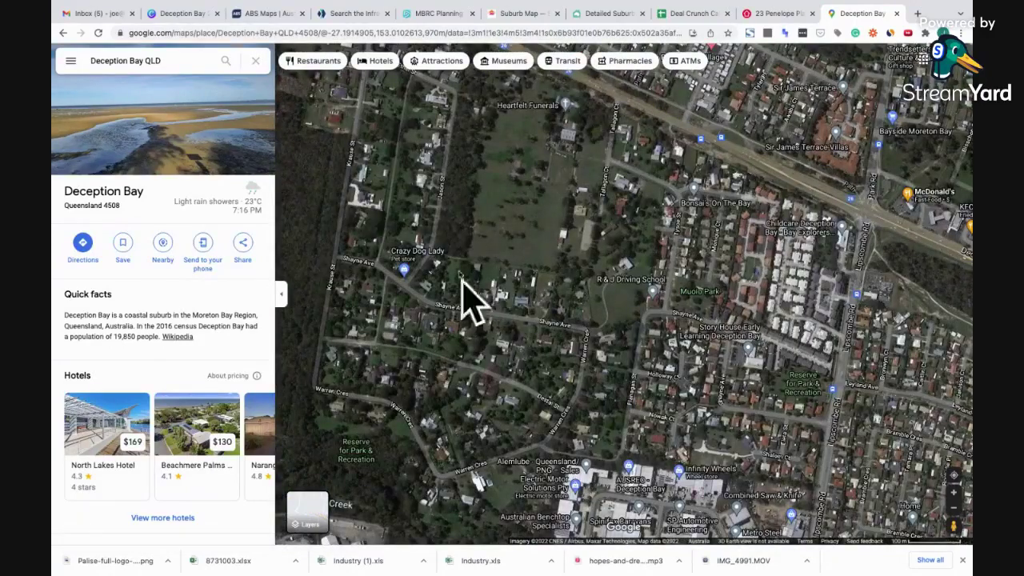
scroll(478, 262, down, 2)
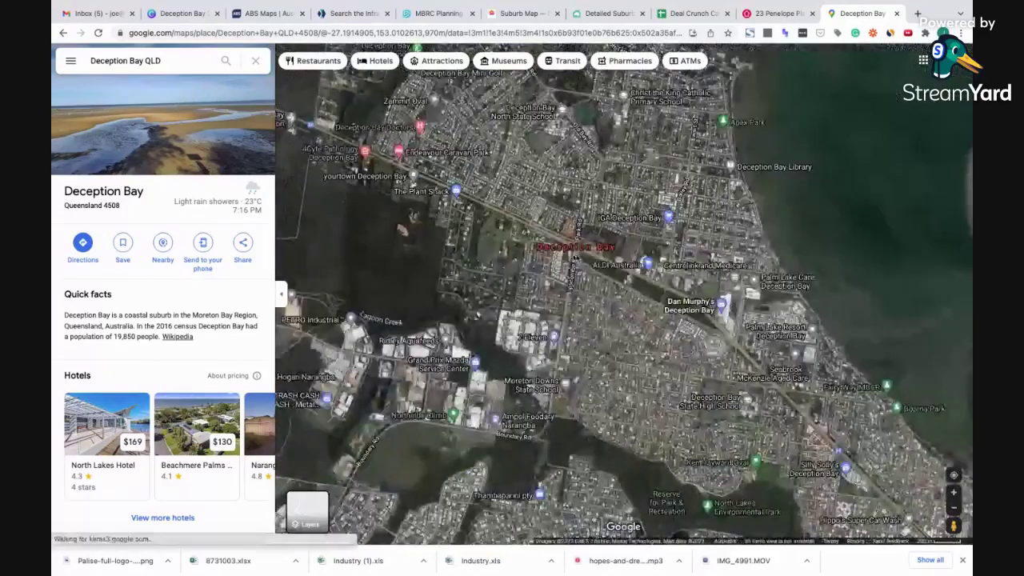
scroll(636, 214, down, 2)
drag(636, 214, 653, 274)
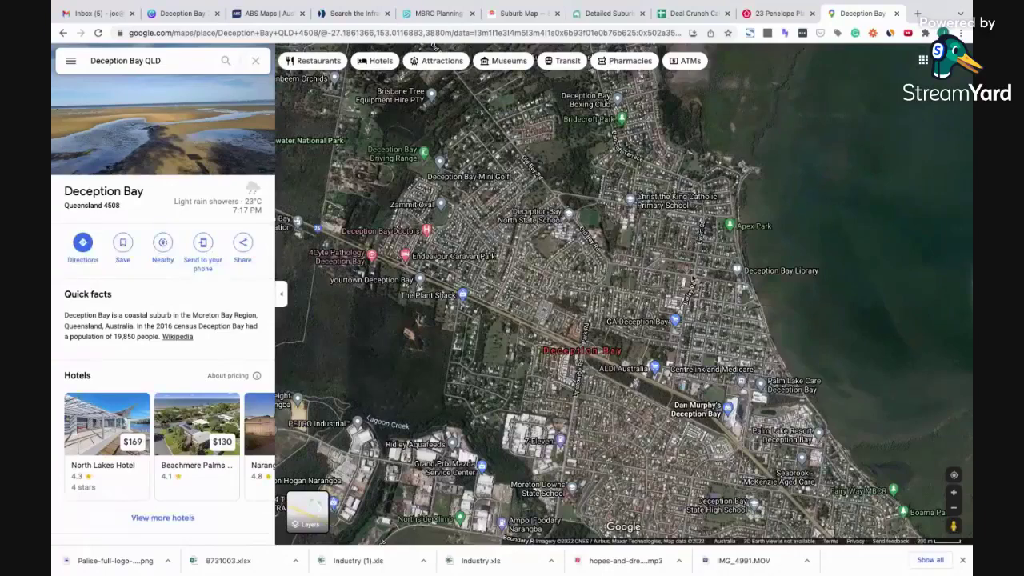
drag(552, 408, 525, 392)
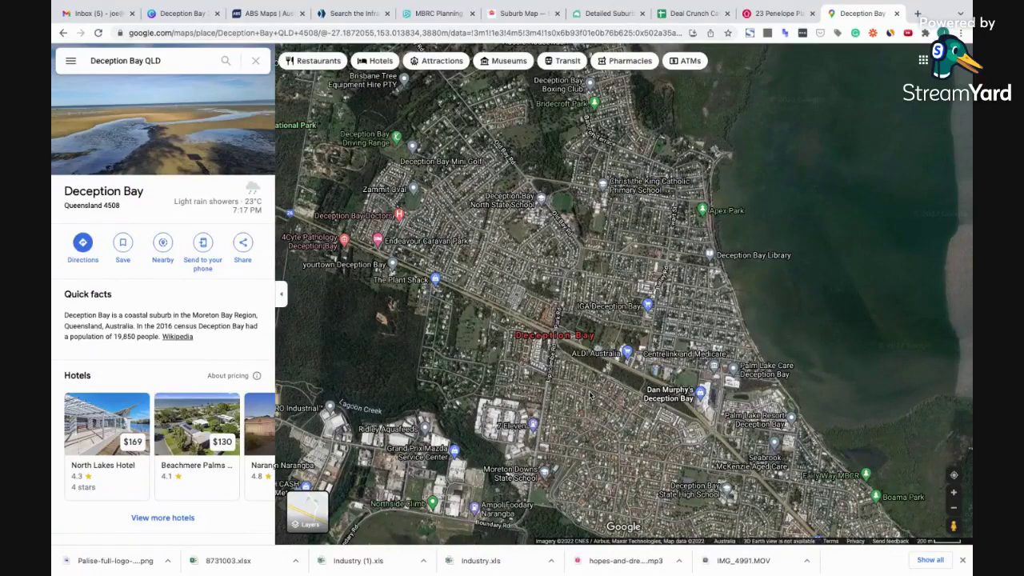
drag(583, 428, 584, 398)
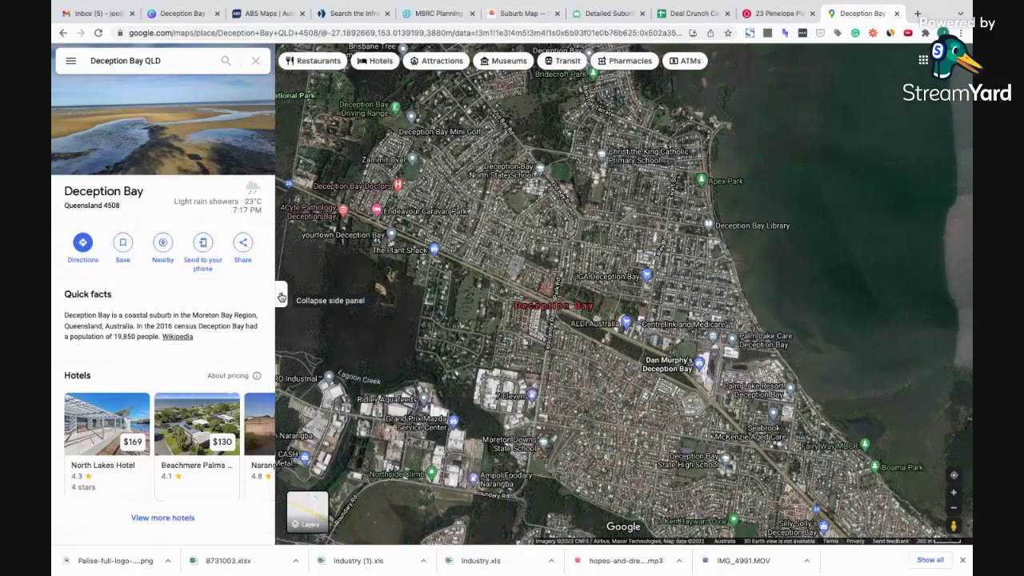
Collapse the place details and inspect the housing and amenities around Bayview Terrace, the coast and the main road through Deception Bay
click(280, 296)
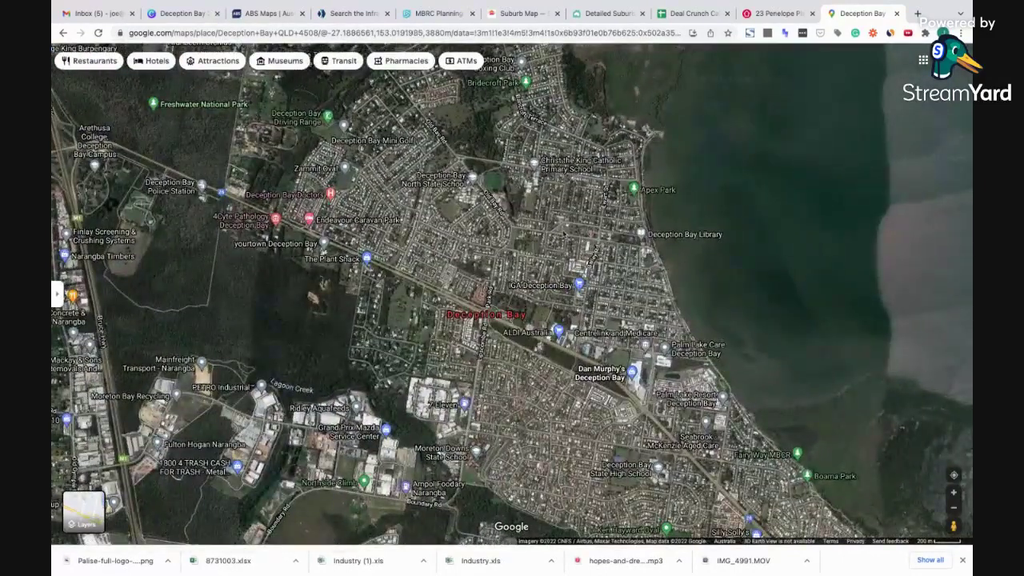
scroll(578, 220, up, 5)
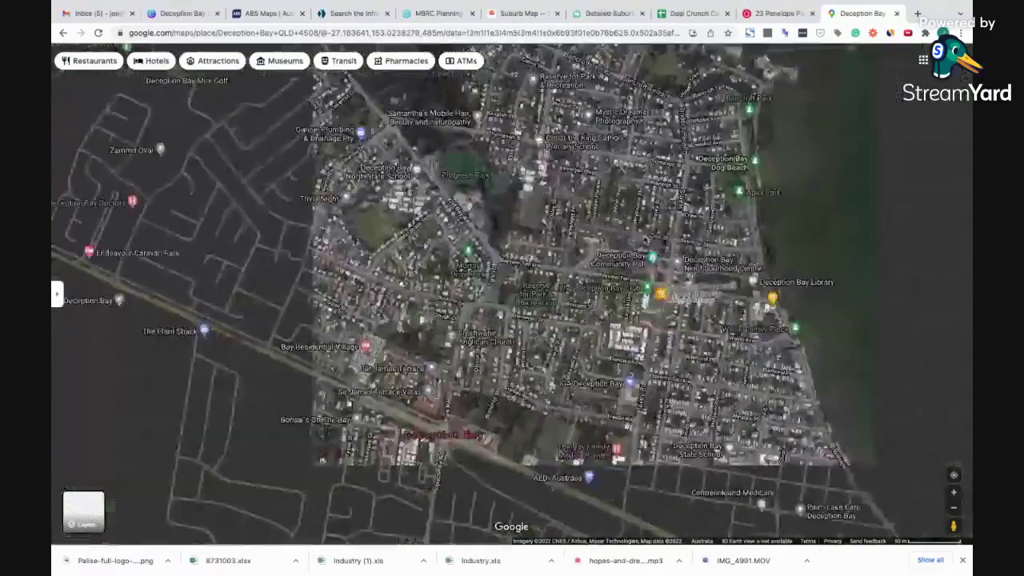
scroll(650, 236, down, 4)
scroll(528, 316, down, 3)
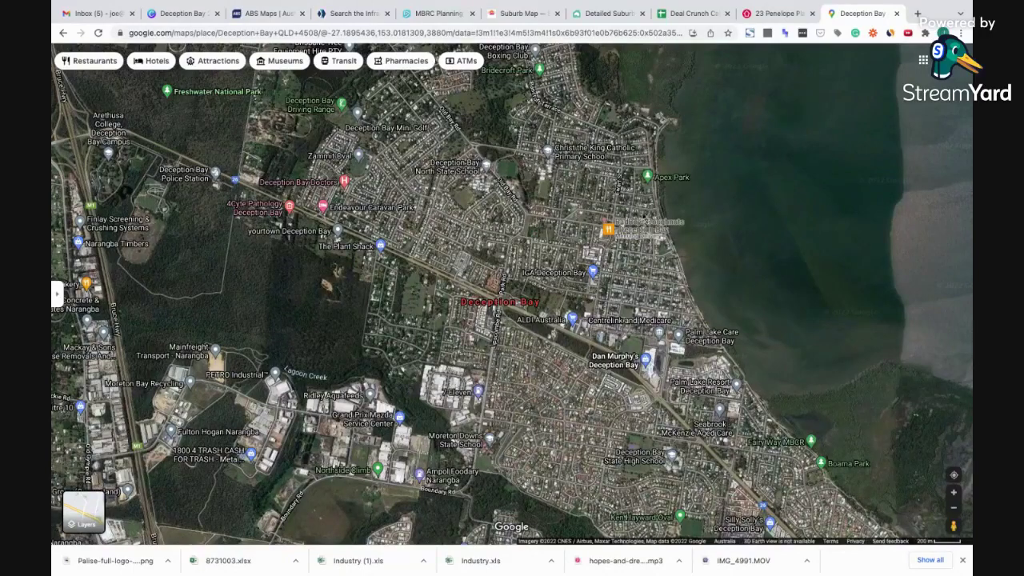
scroll(612, 188, up, 4)
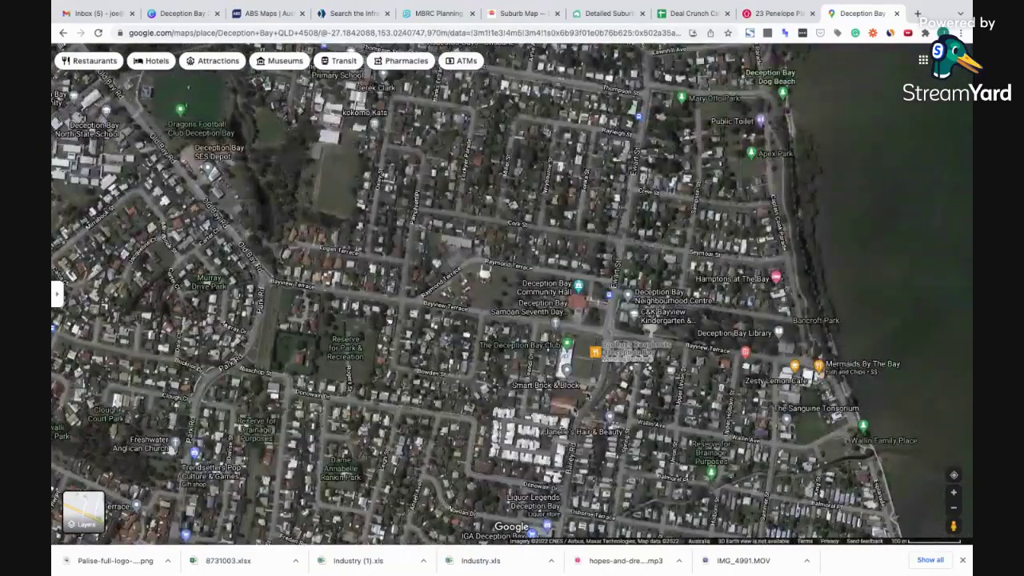
scroll(512, 297, down, 3)
scroll(480, 320, up, 2)
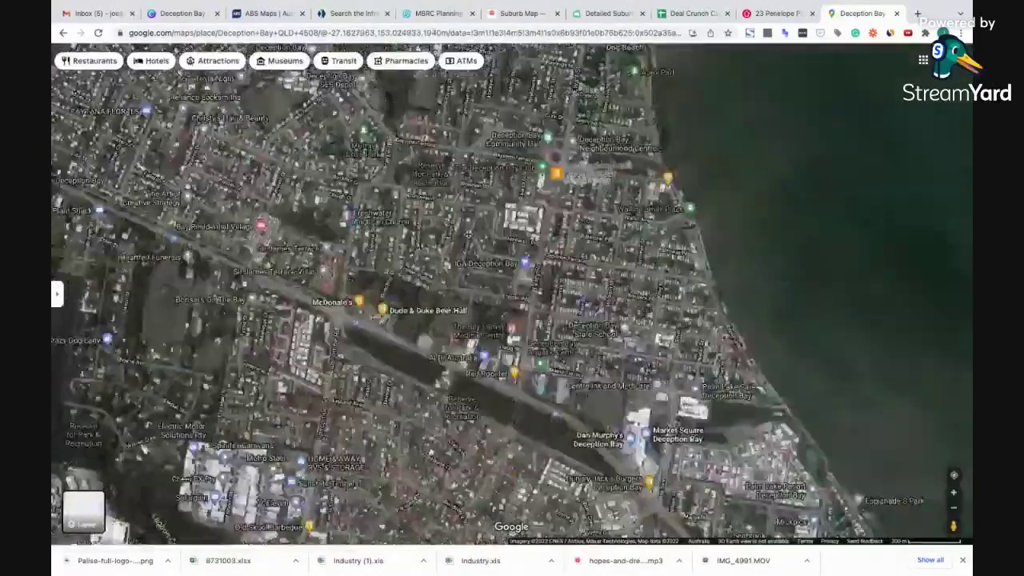
scroll(513, 296, up, 1)
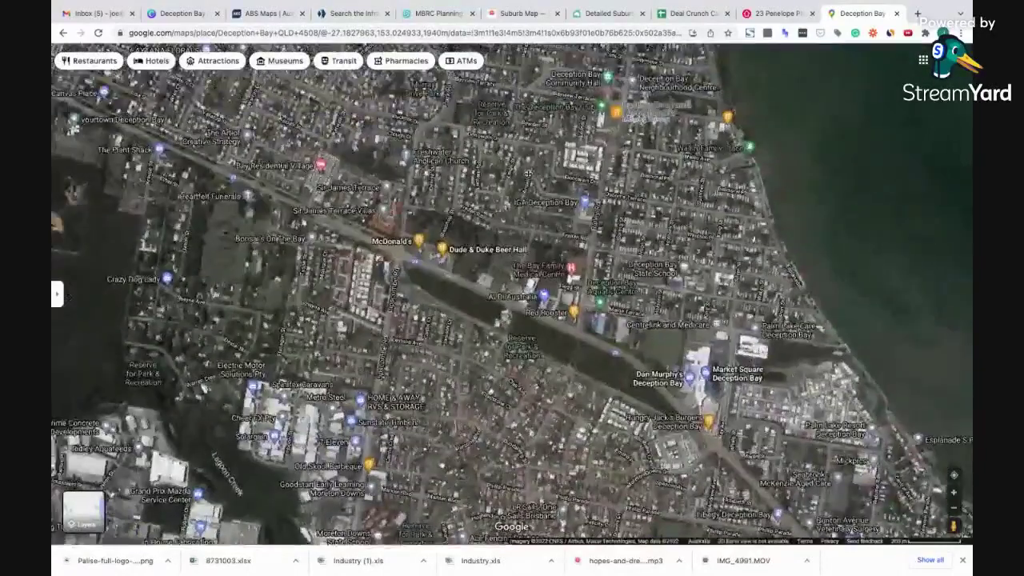
key(Down)
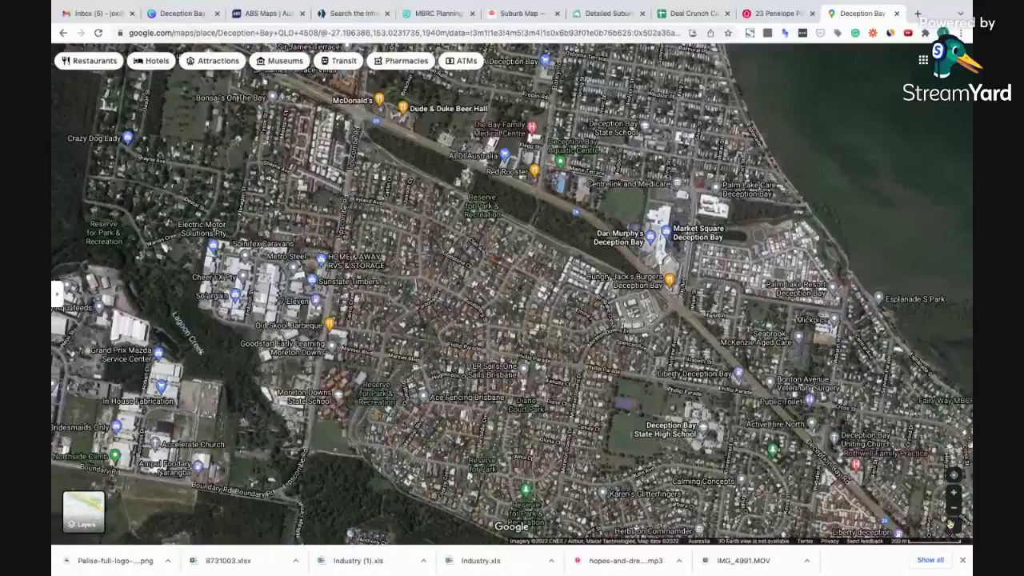
Open Street View on Cork St in northern Deception Bay and look over the houses along the street
drag(592, 150, 556, 466)
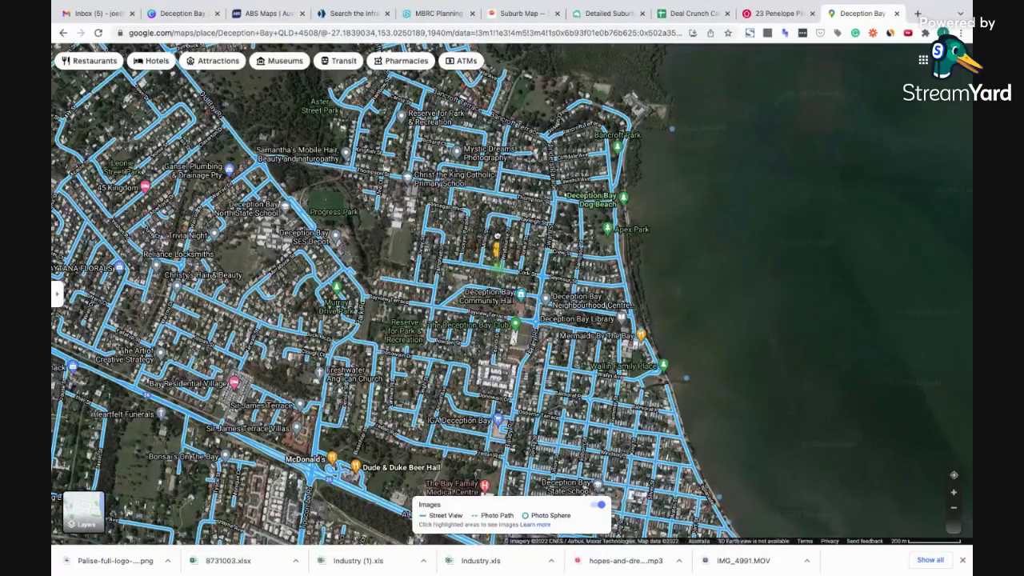
drag(496, 240, 498, 238)
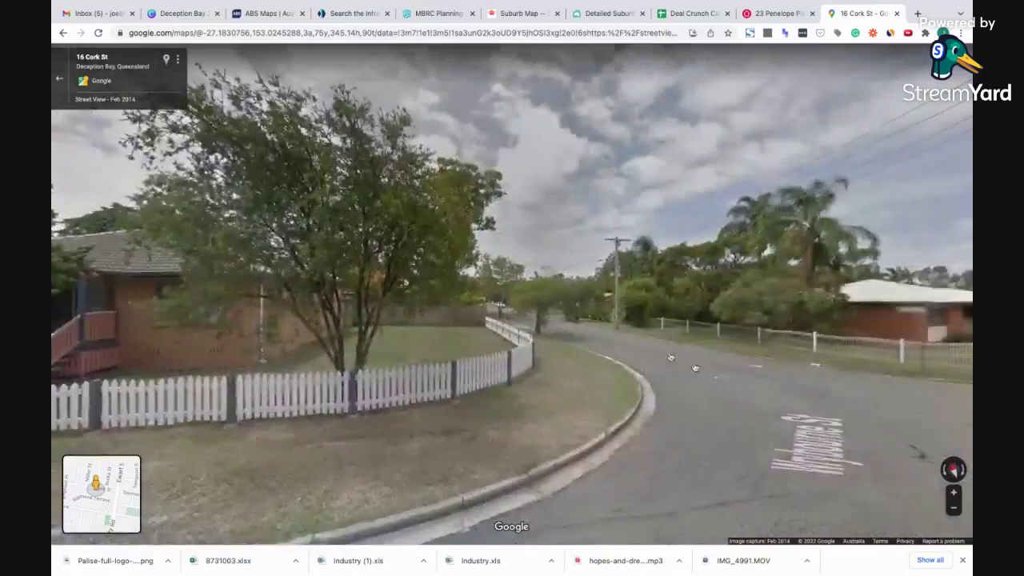
drag(670, 358, 404, 337)
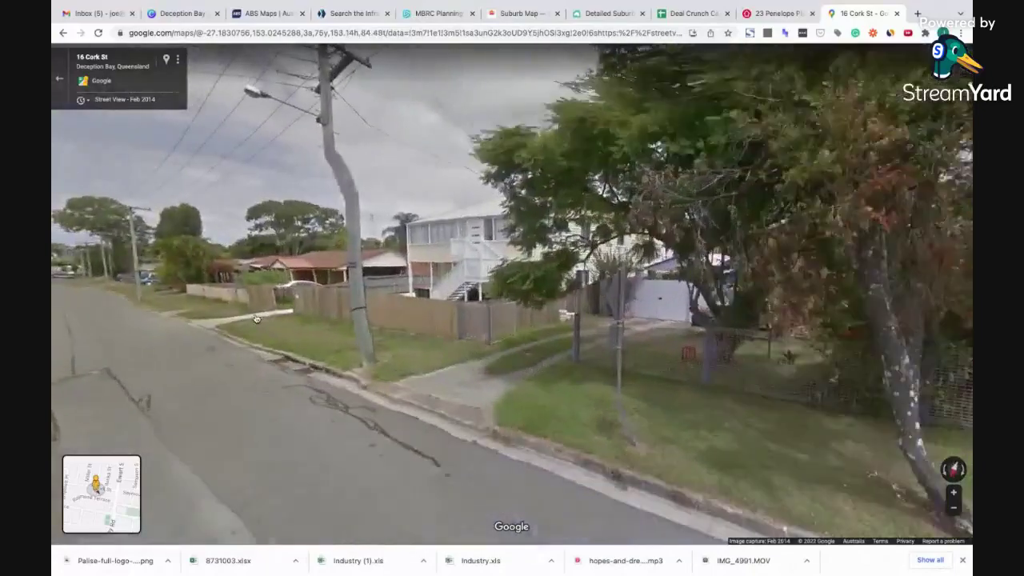
click(246, 336)
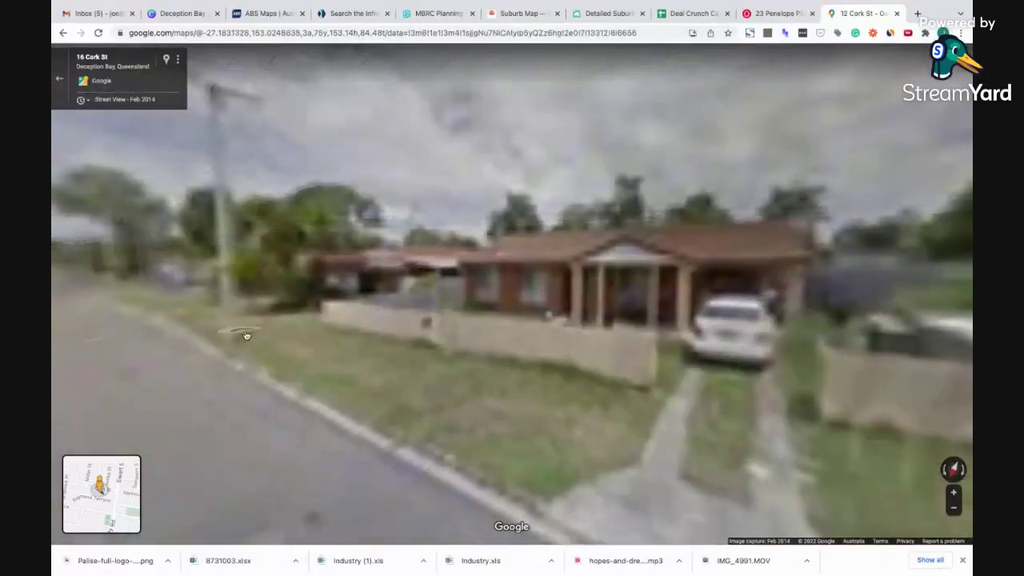
click(247, 336)
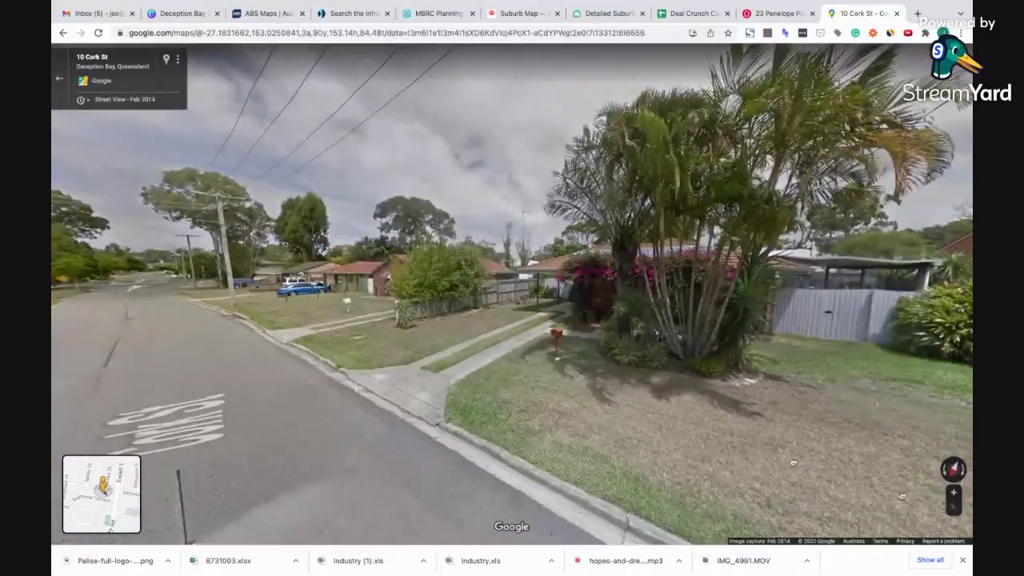
click(62, 81)
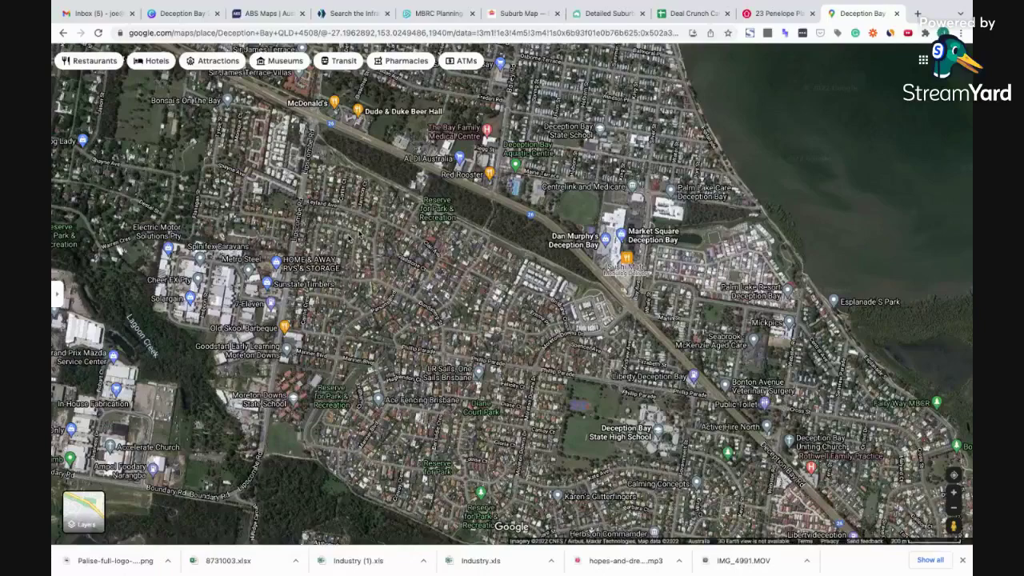
Inspect the satellite view from the streets near Moreton Downs State School and the industrial area up to Deception Bay's northern boundary
scroll(484, 305, up, 1)
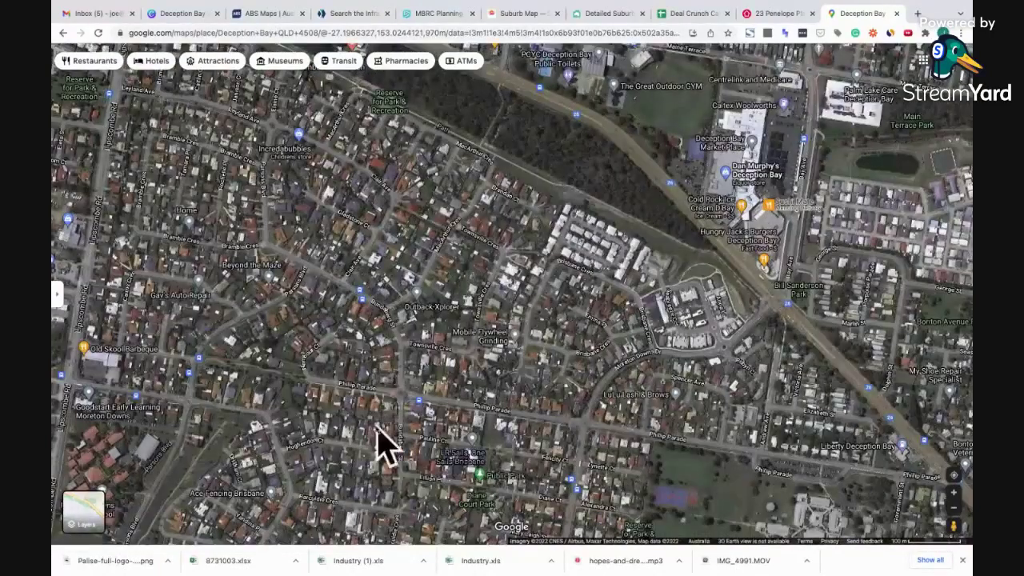
drag(383, 444, 695, 312)
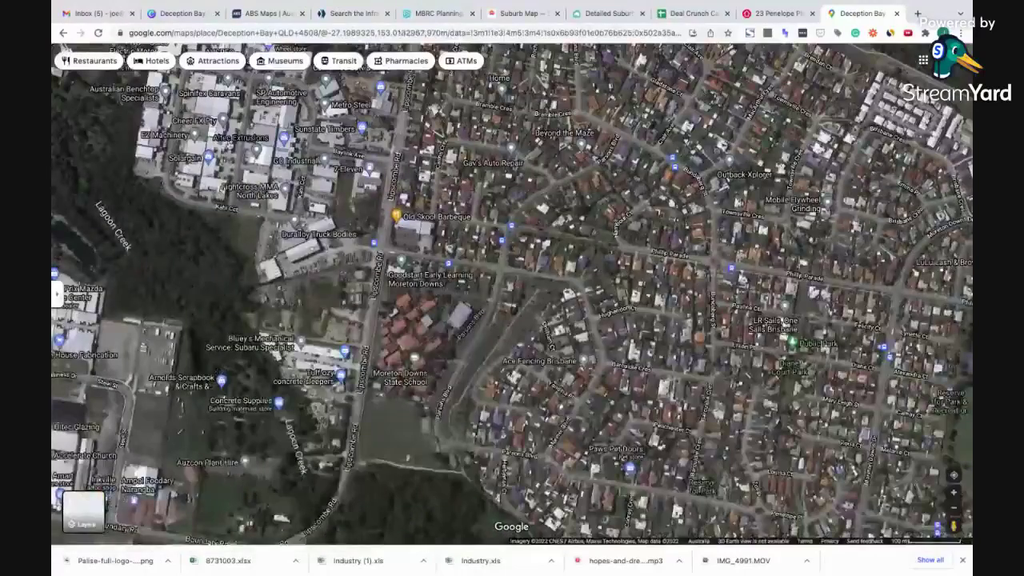
drag(347, 205, 430, 373)
scroll(430, 373, down, 1)
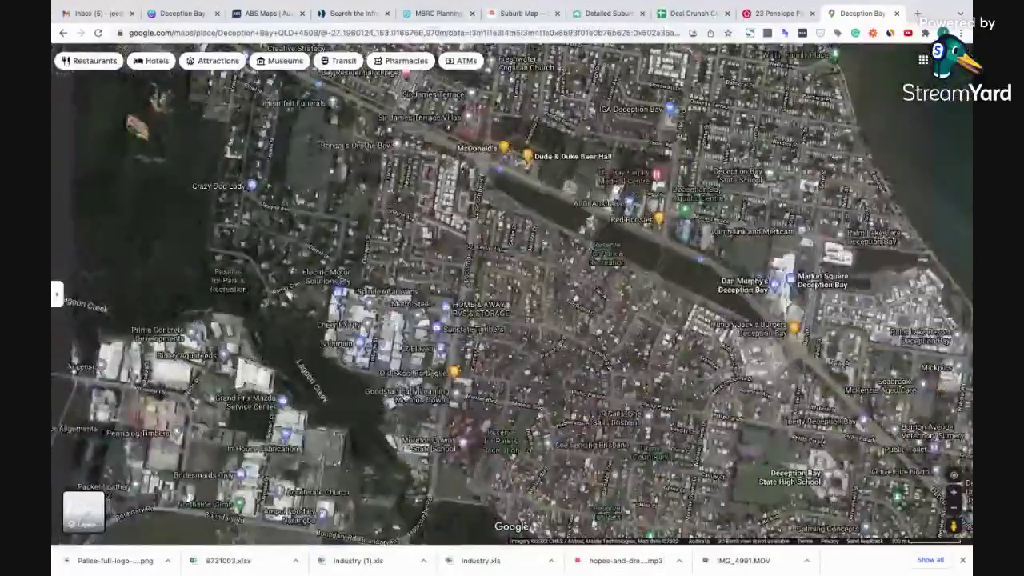
scroll(663, 326, down, 2)
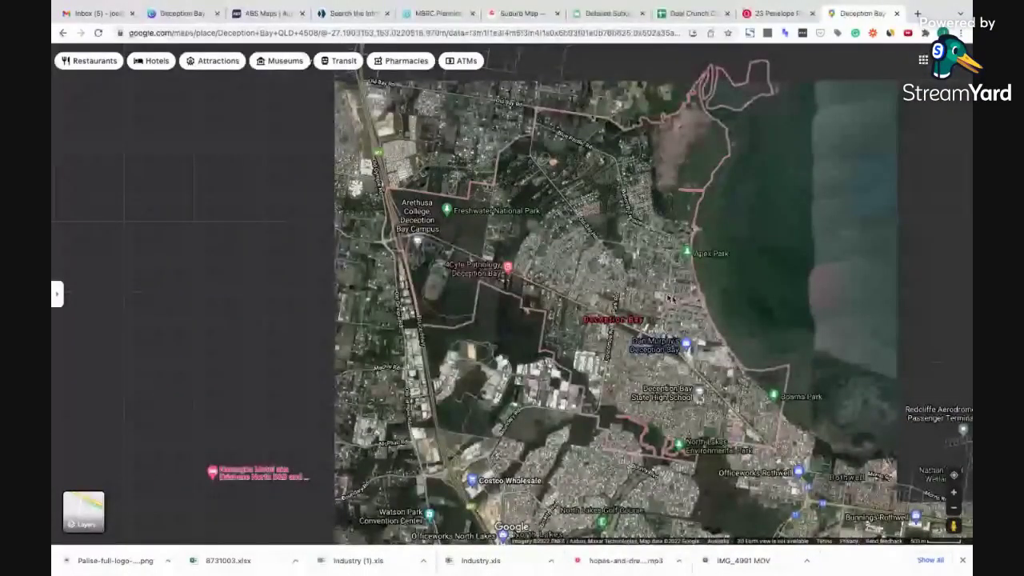
drag(671, 299, 547, 340)
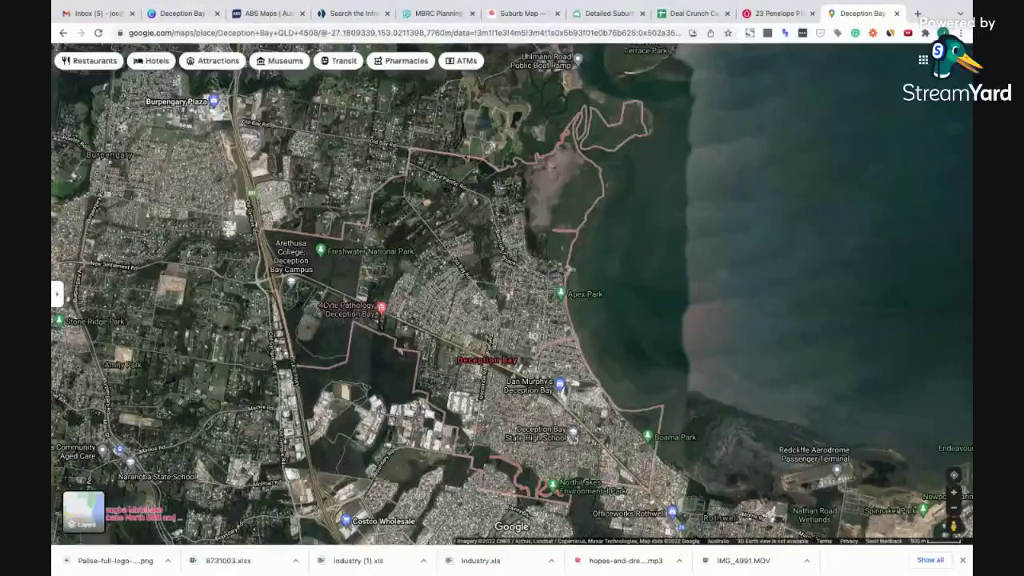
scroll(470, 295, up, 2)
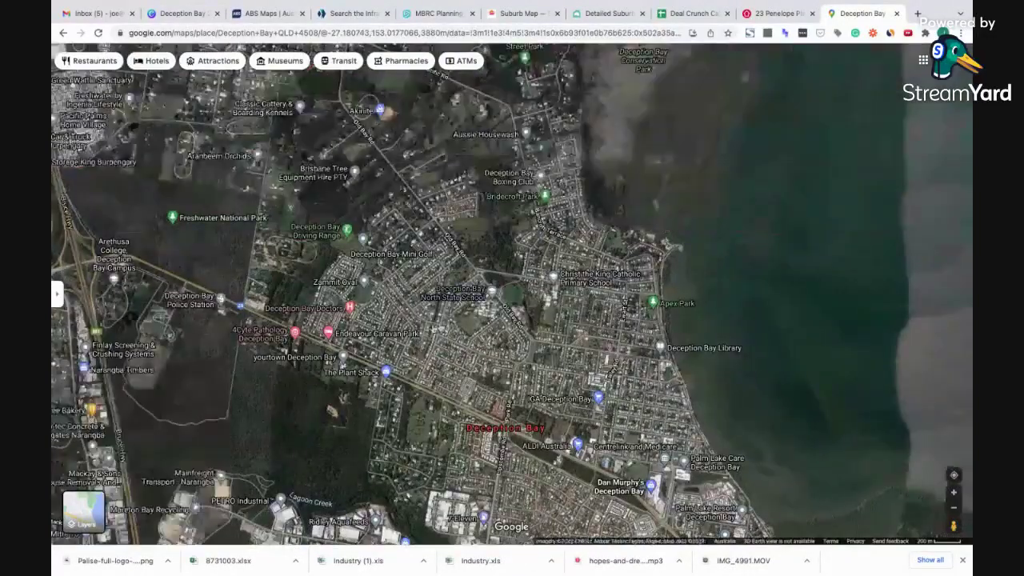
drag(440, 228, 456, 276)
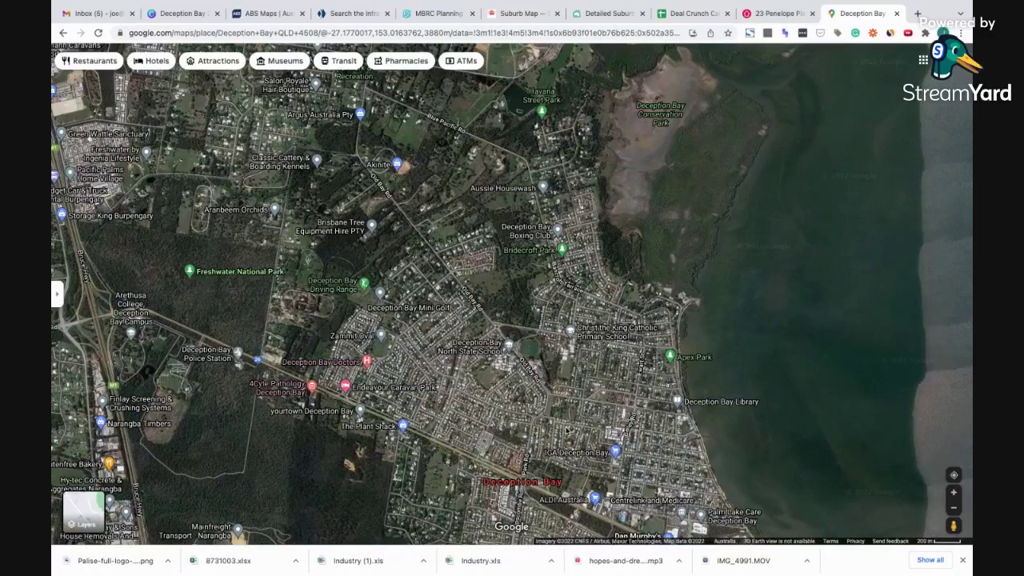
Switch to Microburbs and view the zoning map and the Convenience Score shading for Deception Bay
click(608, 14)
scroll(666, 338, up, 2)
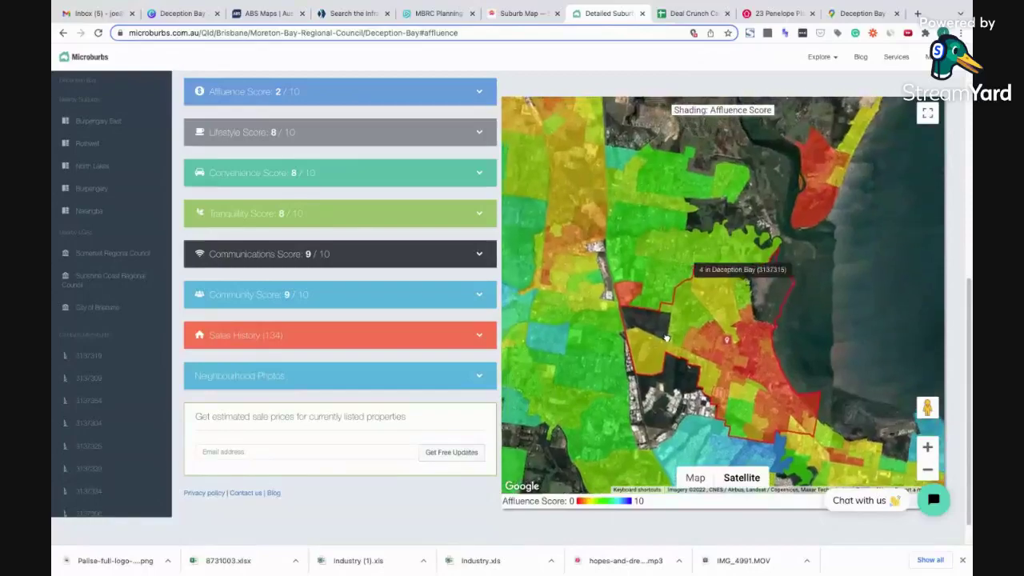
mouse_move(325, 211)
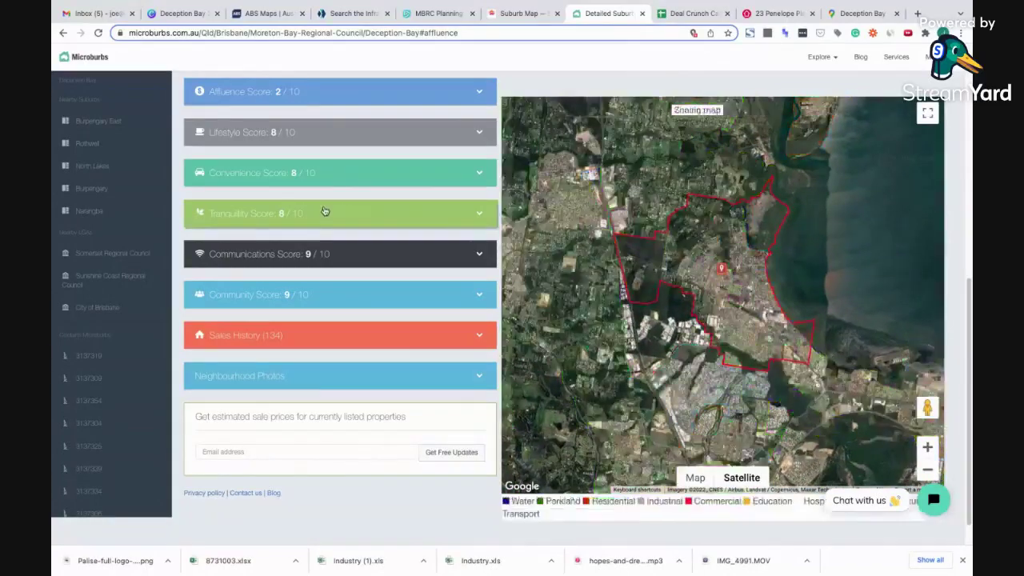
scroll(327, 212, down, 1)
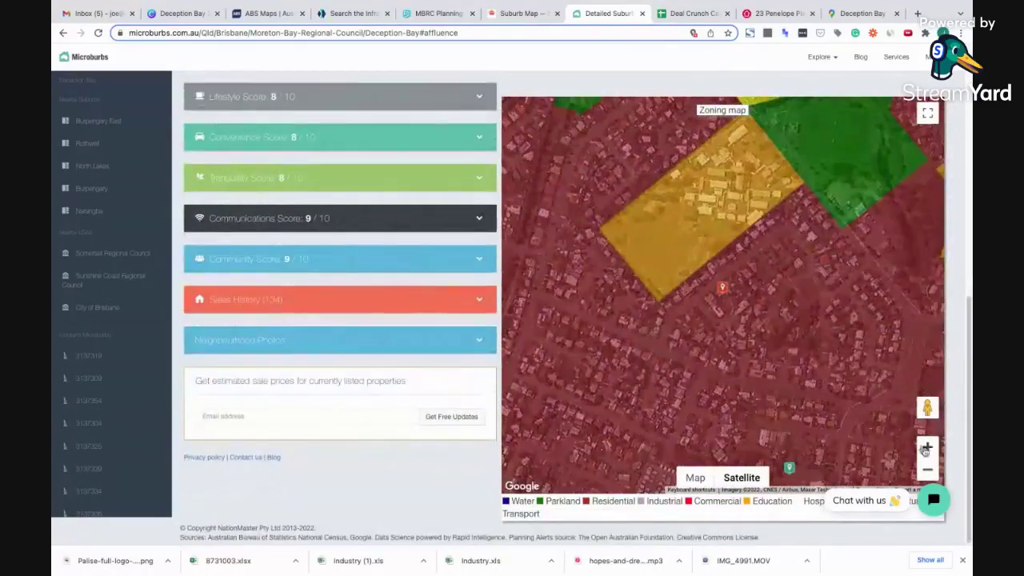
click(926, 470)
click(926, 470)
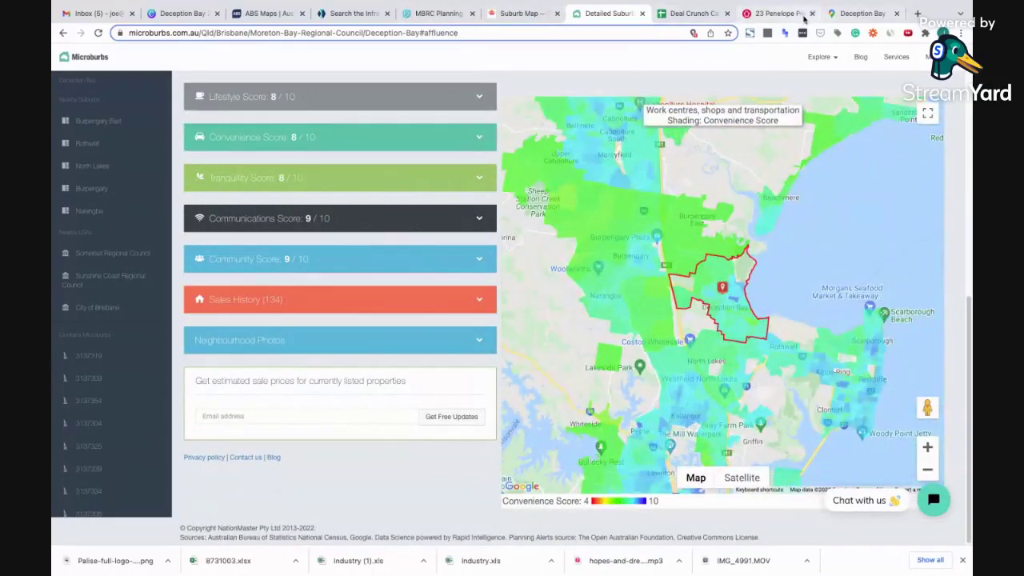
Compare the satellite view of central Deception Bay in Google Maps with the Convenience Score shading on Microburbs
click(849, 13)
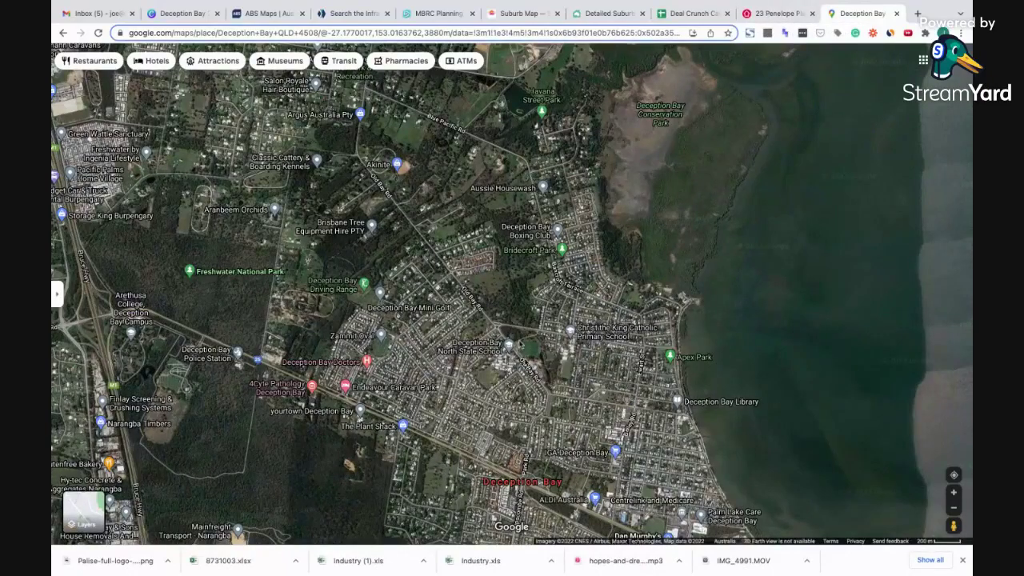
drag(520, 345, 492, 156)
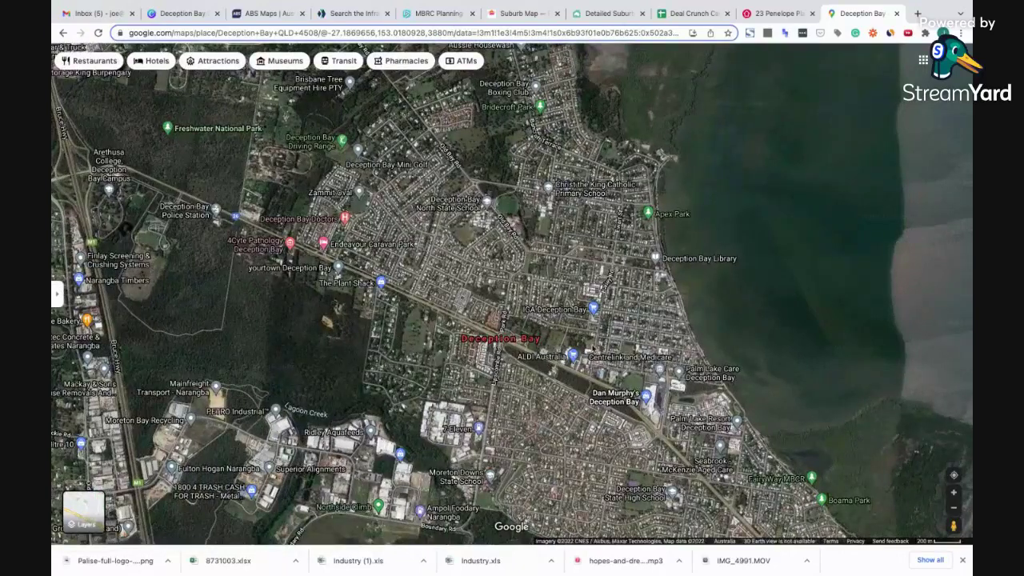
click(608, 13)
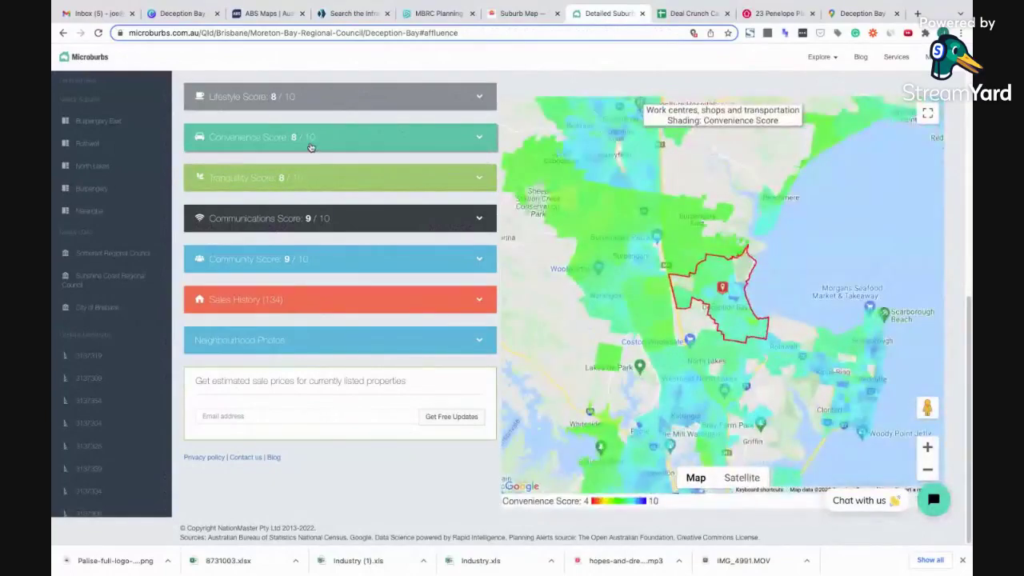
View the Hip Score details and the Uni Students map shading for Deception Bay, and collapse the section
scroll(344, 192, up, 3)
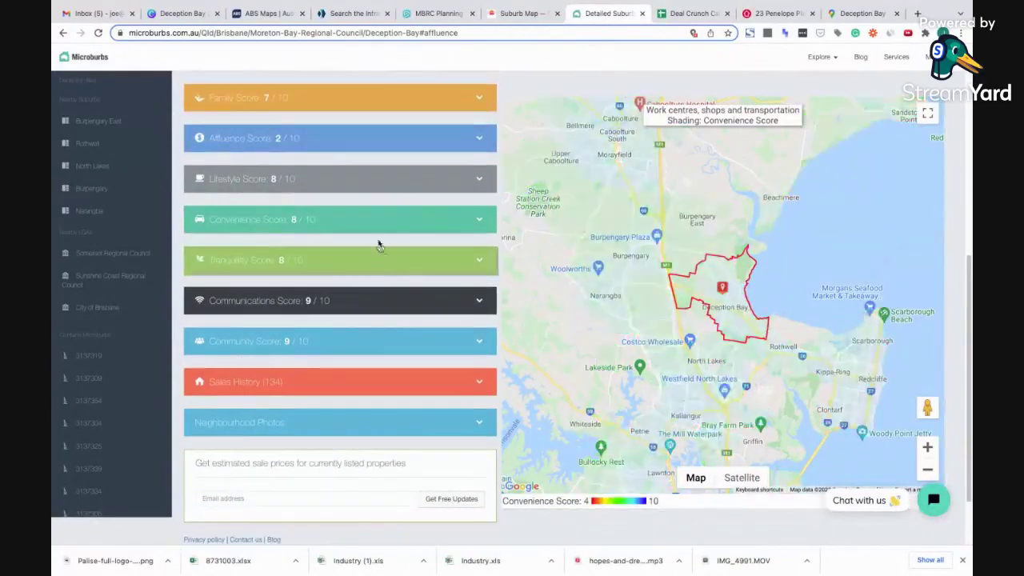
scroll(374, 234, up, 2)
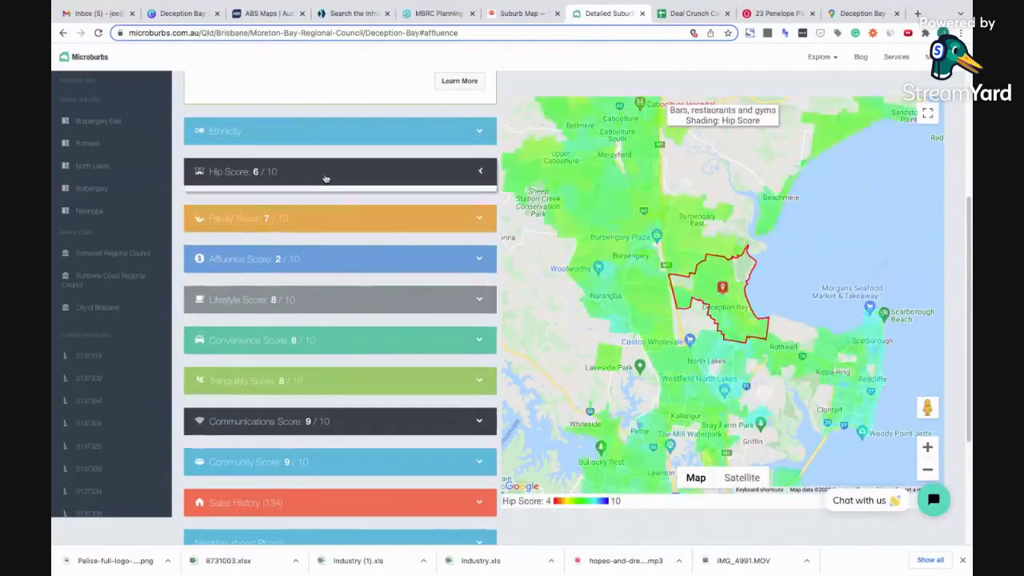
click(327, 173)
click(336, 169)
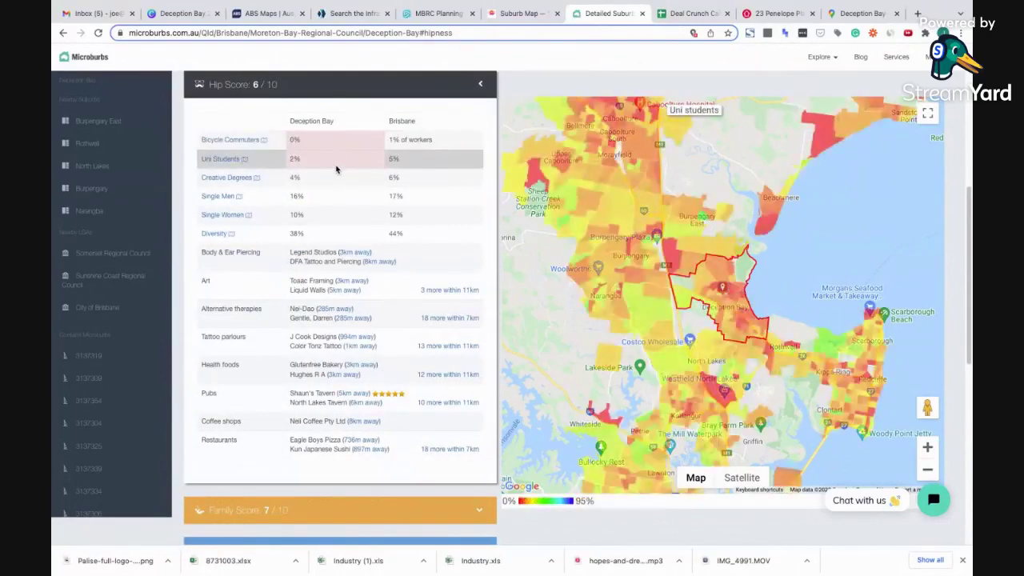
click(338, 94)
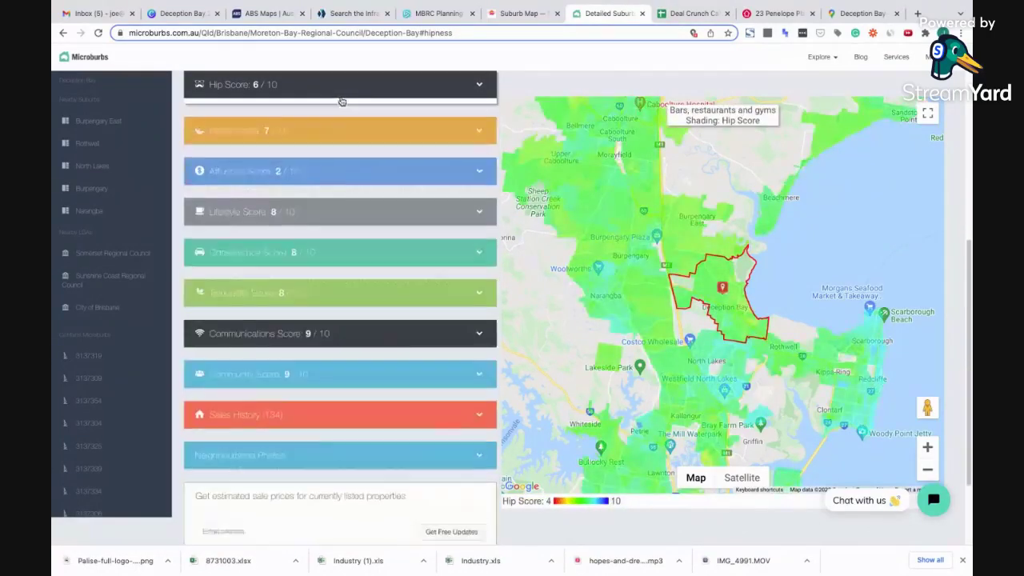
Open the Lifestyle Score details and inspect the shading and the venue markers, including the one for Kun Japanese Sushi, across Deception Bay
click(338, 176)
click(331, 219)
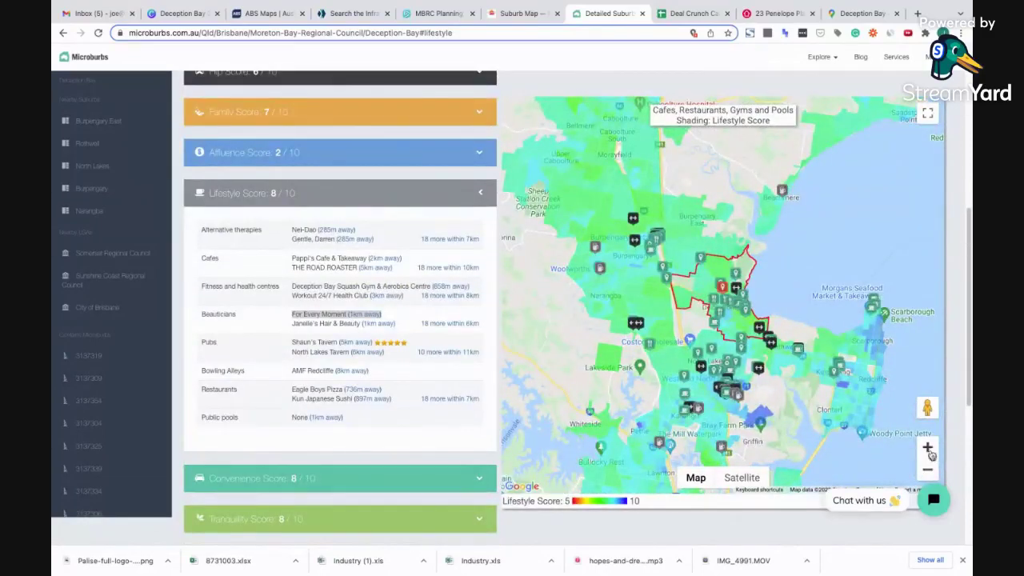
scroll(768, 350, up, 5)
scroll(768, 350, down, 2)
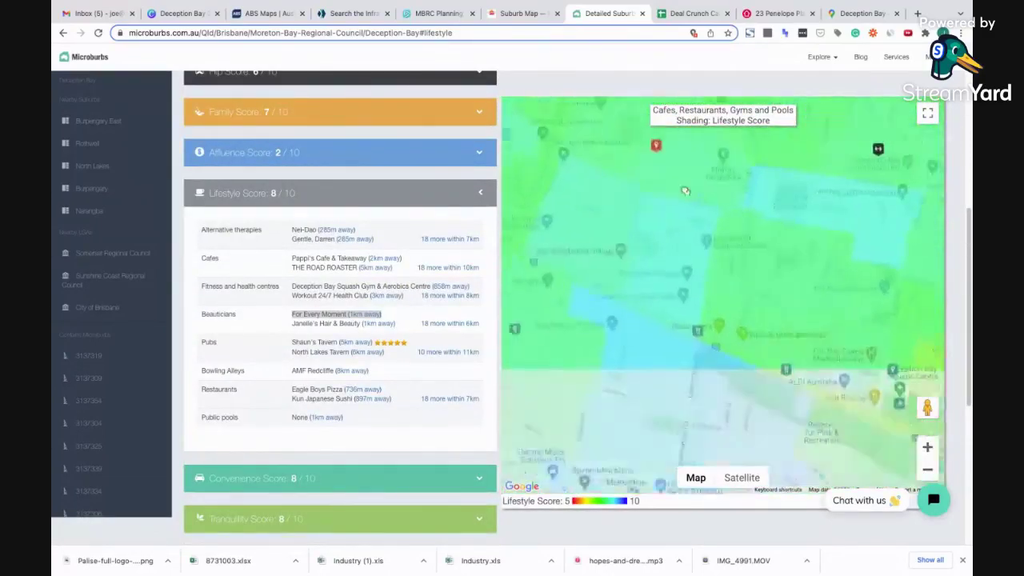
click(928, 471)
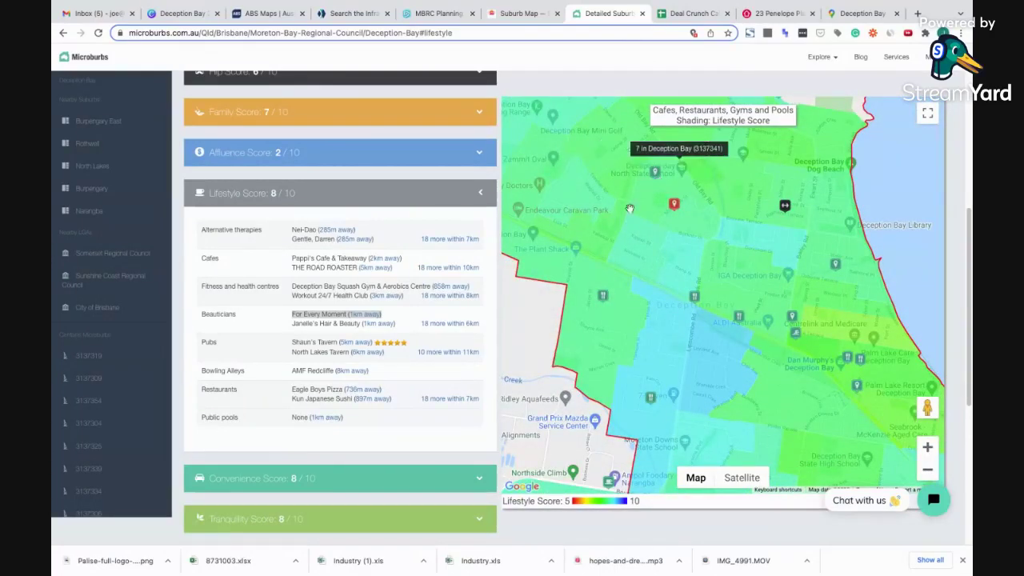
mouse_move(659, 292)
mouse_move(660, 293)
mouse_down()
mouse_move(580, 276)
mouse_move(702, 416)
mouse_move(727, 368)
mouse_move(668, 291)
mouse_up()
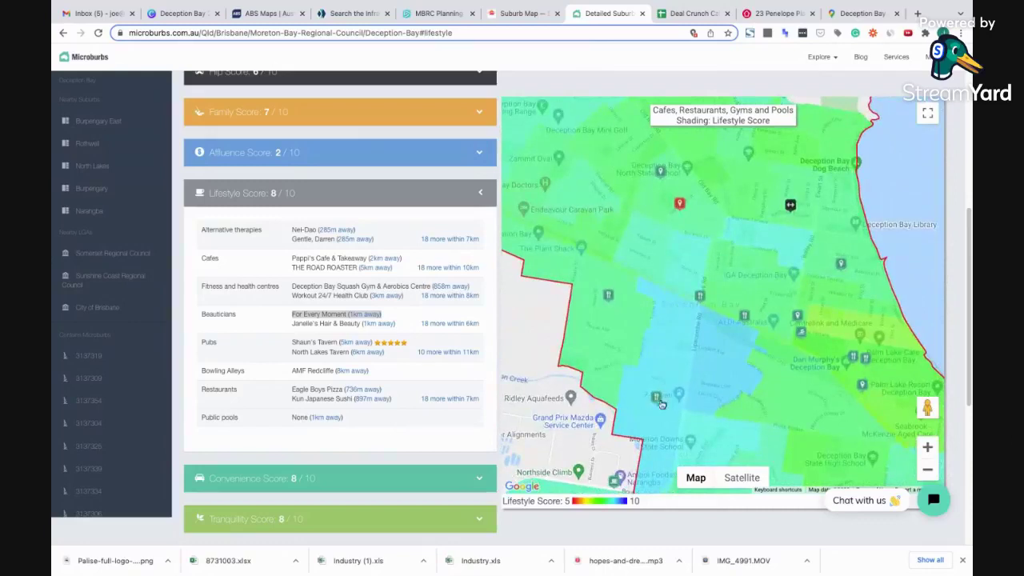
mouse_move(607, 296)
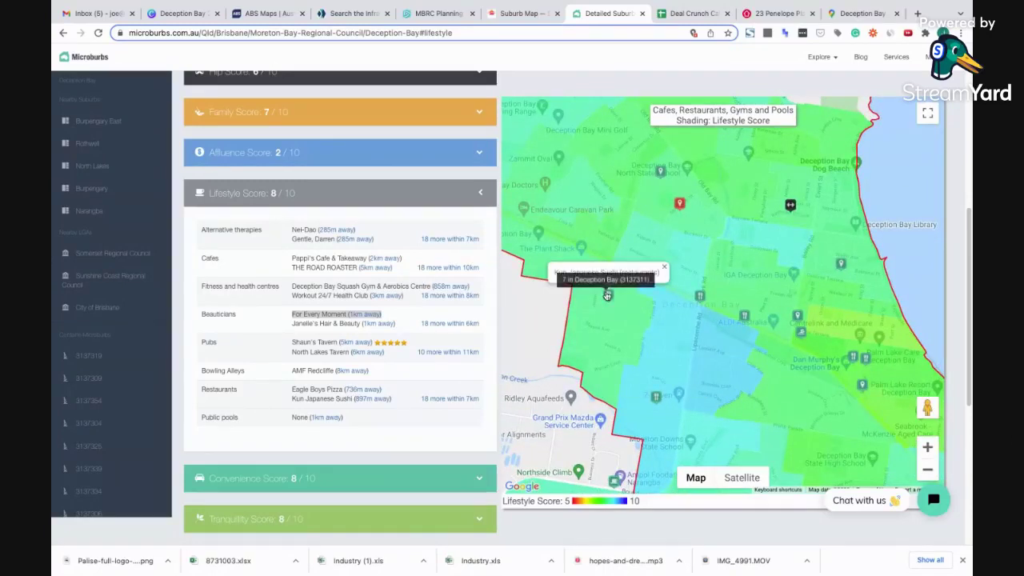
click(927, 470)
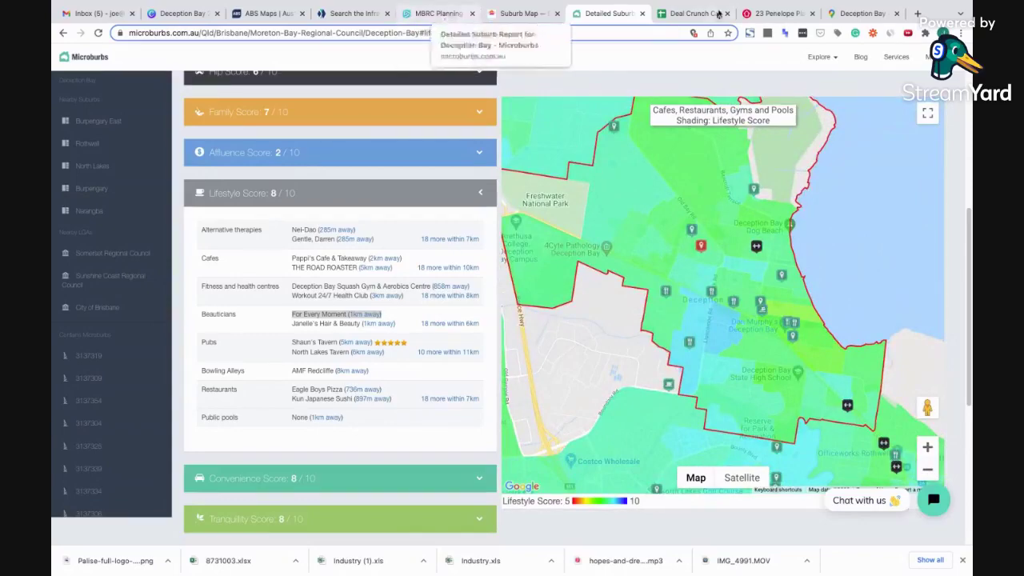
Switch to Google Maps and view Deception Bay's location relative to Brisbane and Moreton Bay in the satellite imagery
click(862, 13)
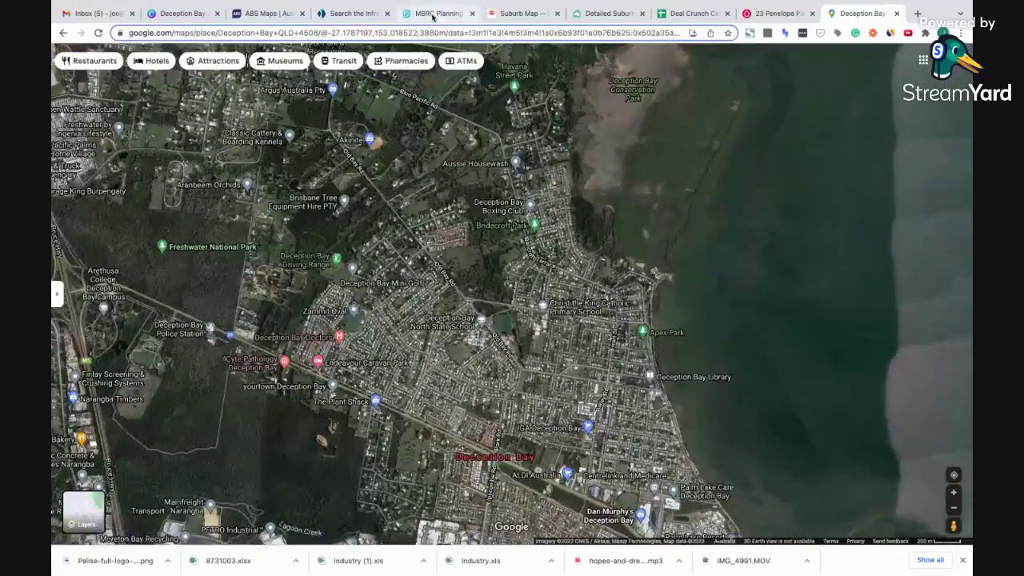
scroll(490, 269, down, 3)
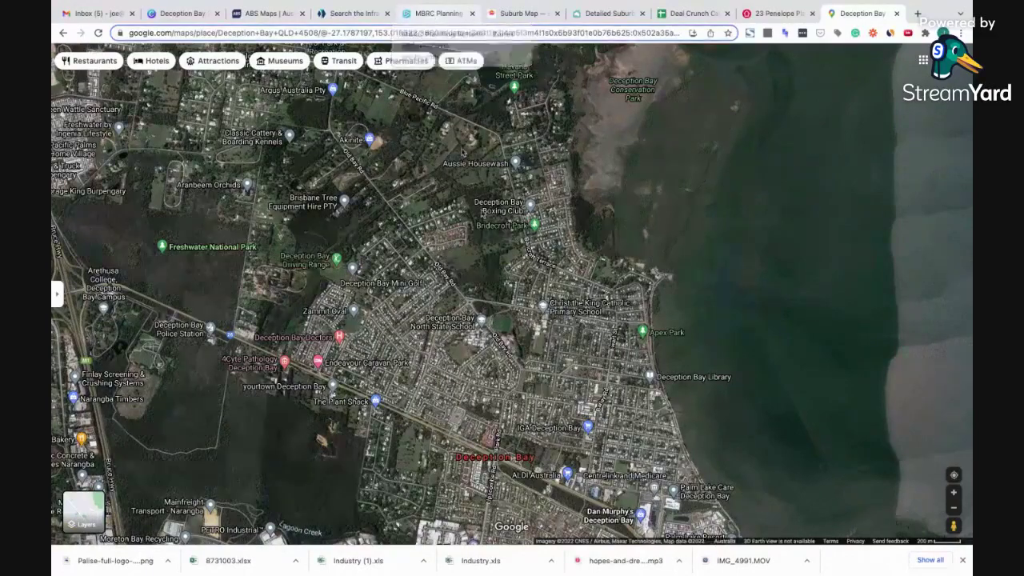
scroll(490, 268, up, 3)
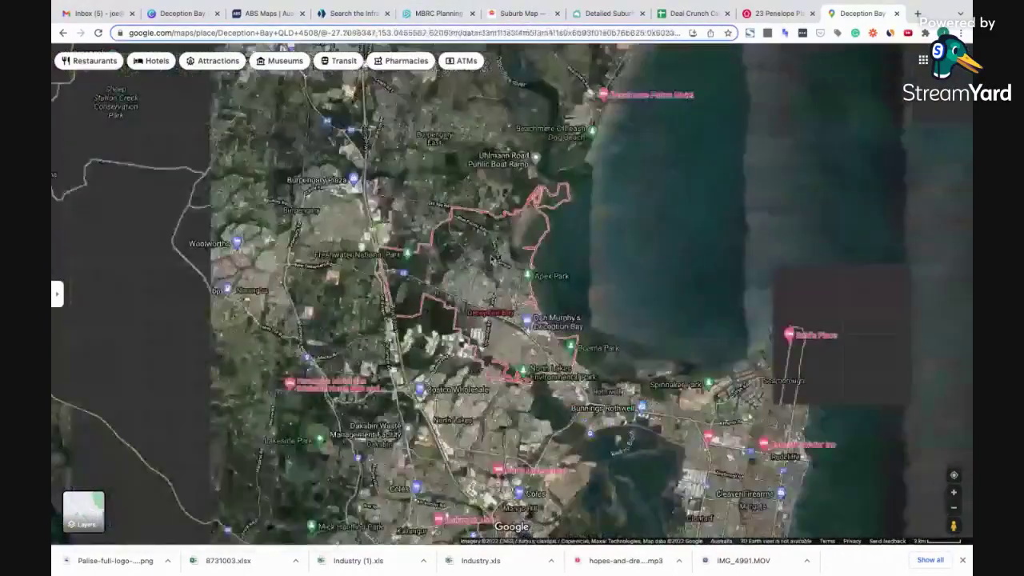
scroll(493, 214, down, 3)
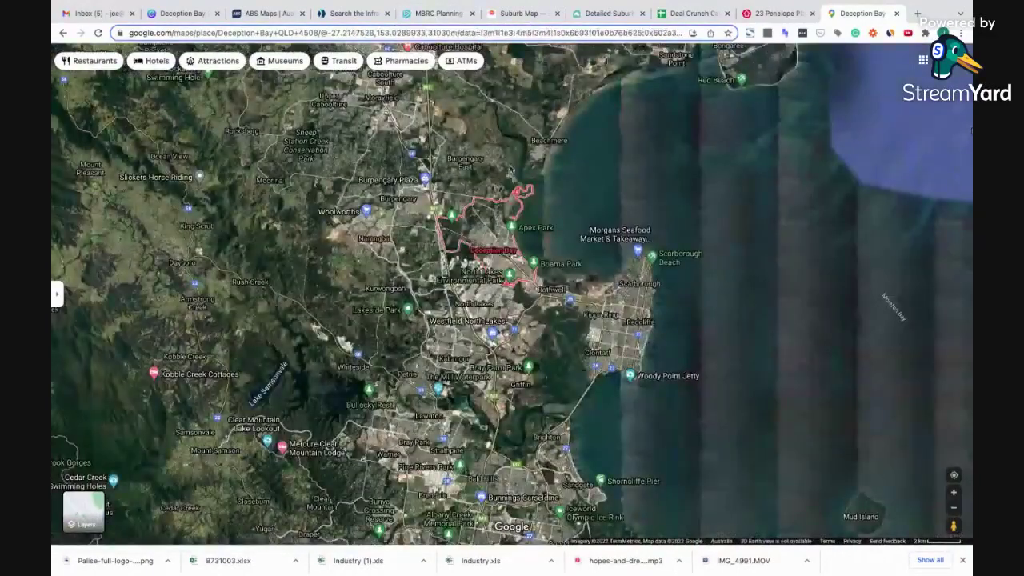
scroll(480, 157, down, 3)
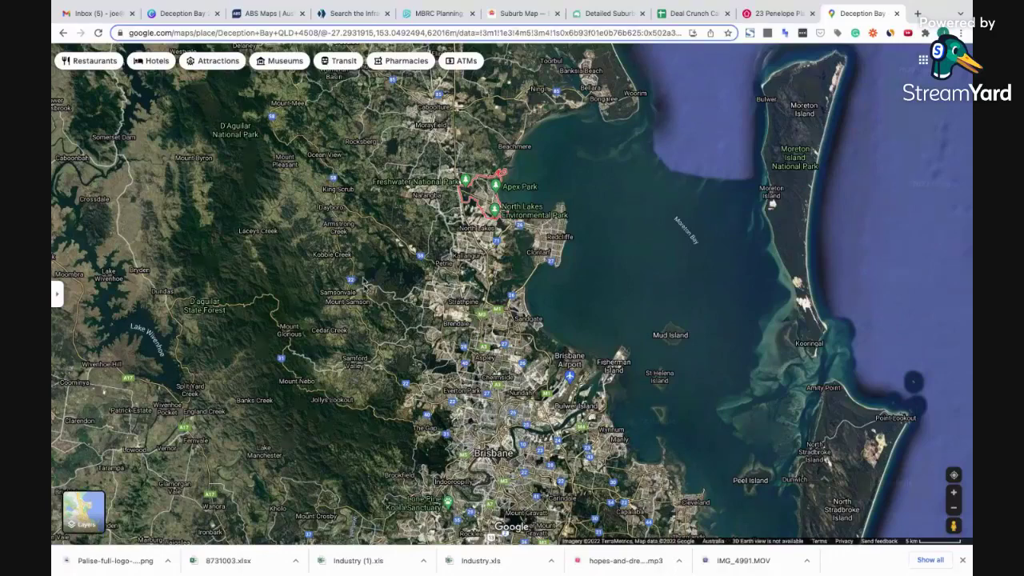
scroll(484, 196, up, 5)
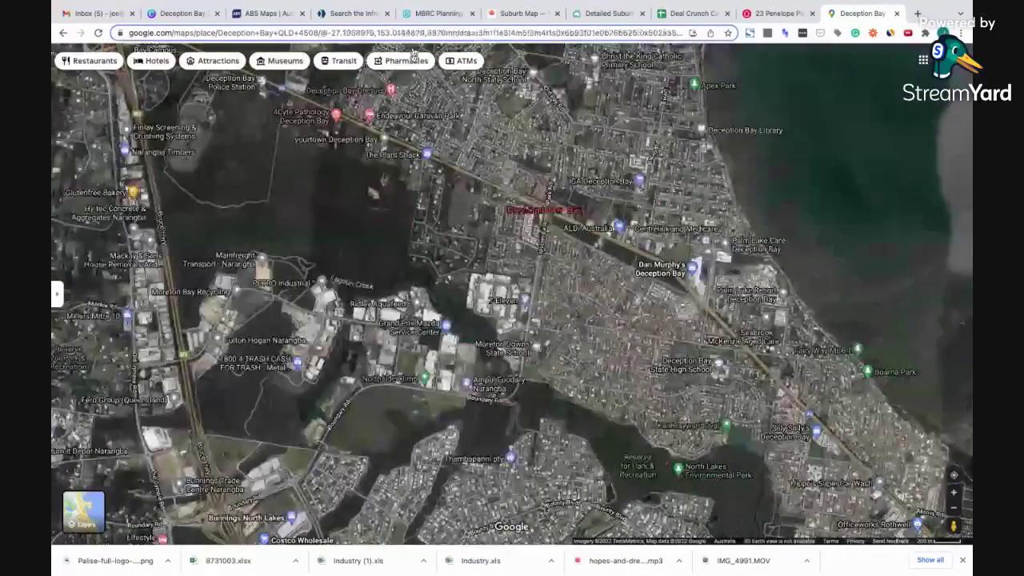
Switch to the MBRC Planning Scheme map, show the Zones and Precincts layer, and examine the zoning across Deception Bay
click(436, 13)
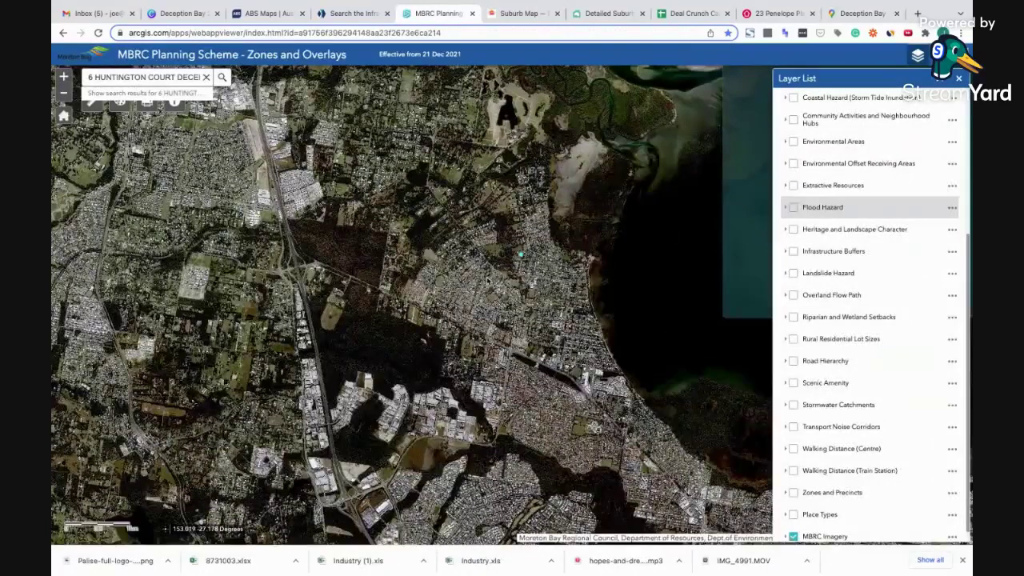
drag(488, 280, 462, 290)
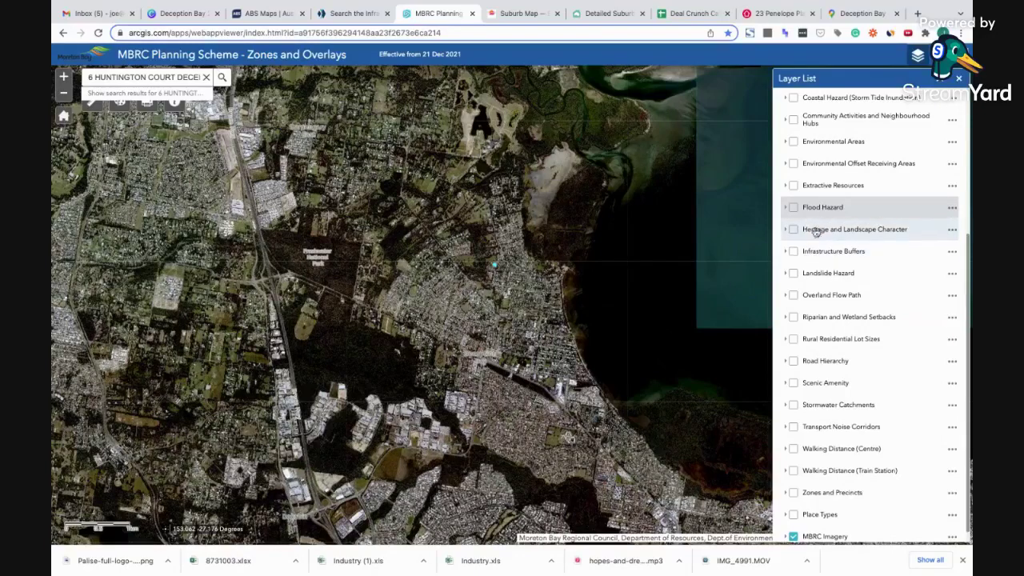
click(792, 493)
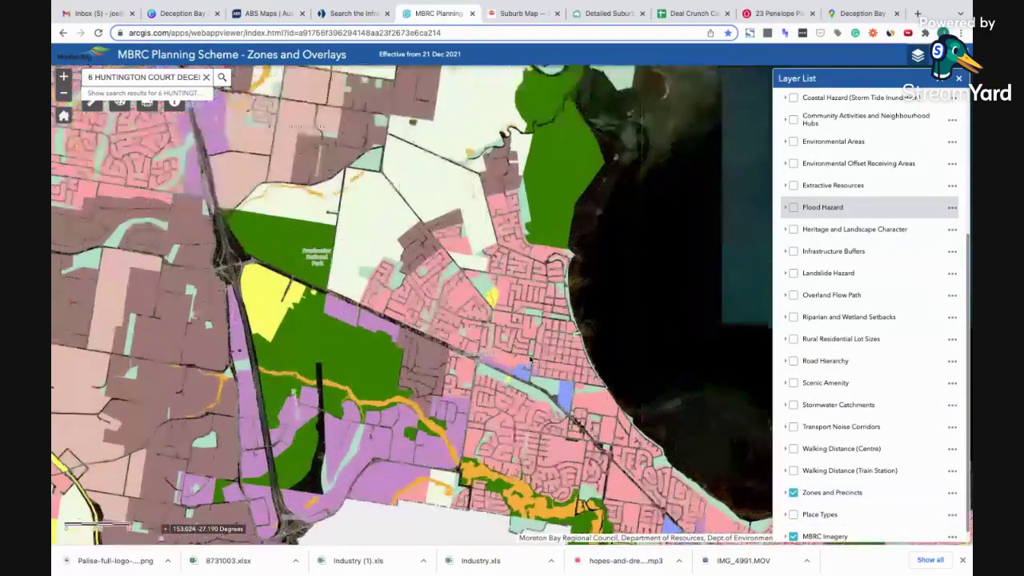
scroll(530, 362, up, 2)
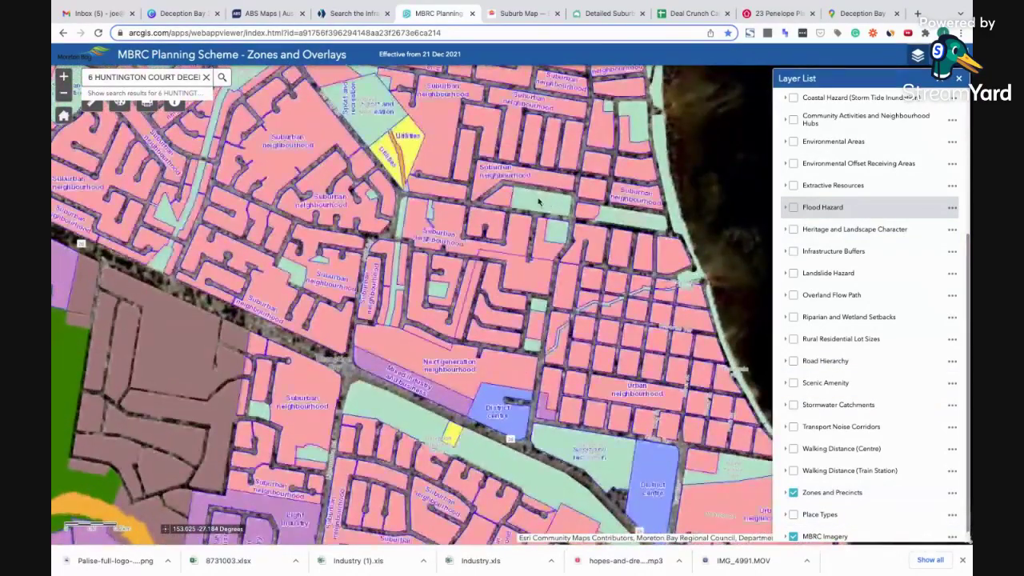
drag(539, 202, 541, 221)
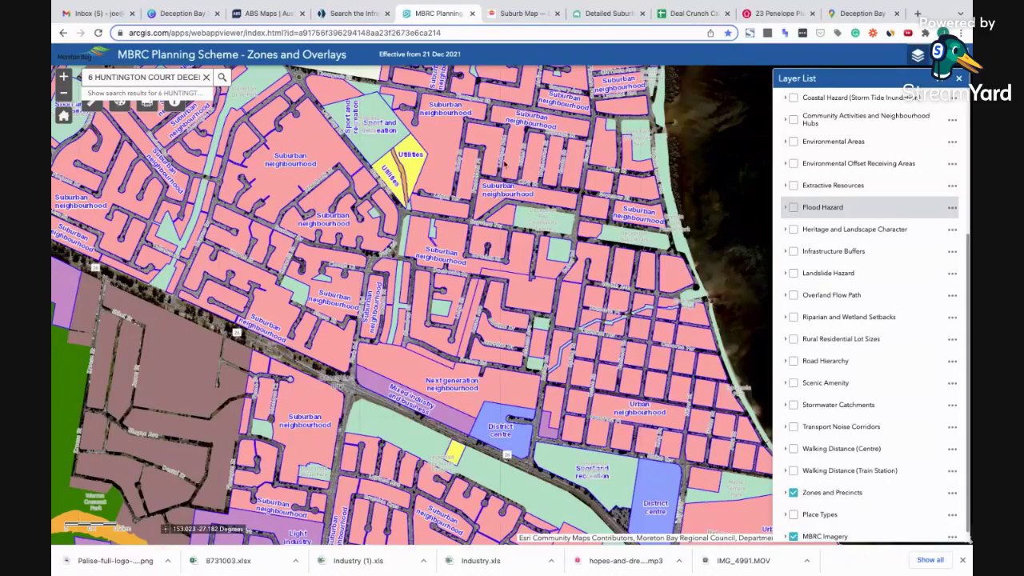
drag(504, 164, 504, 251)
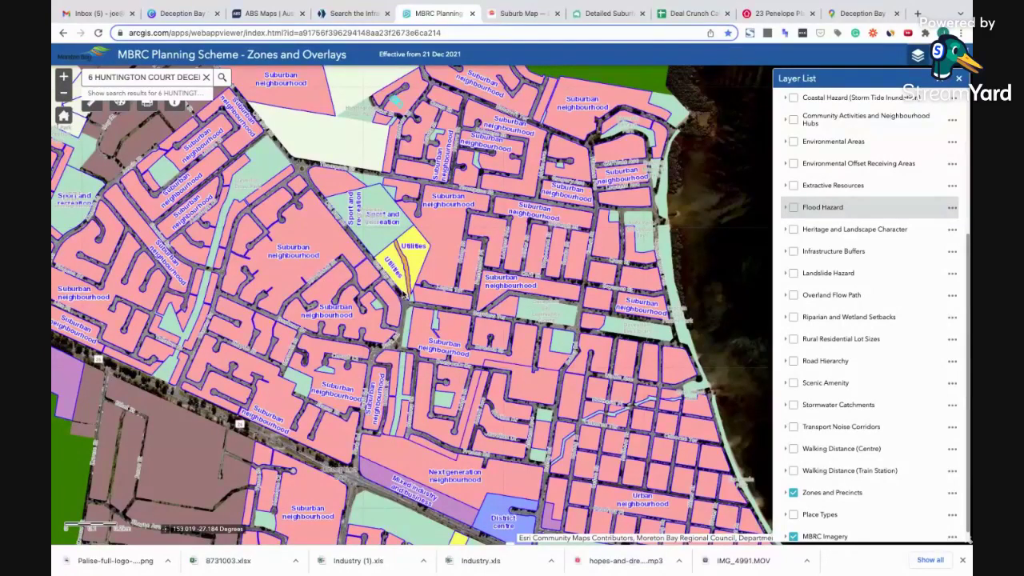
scroll(403, 293, down, 2)
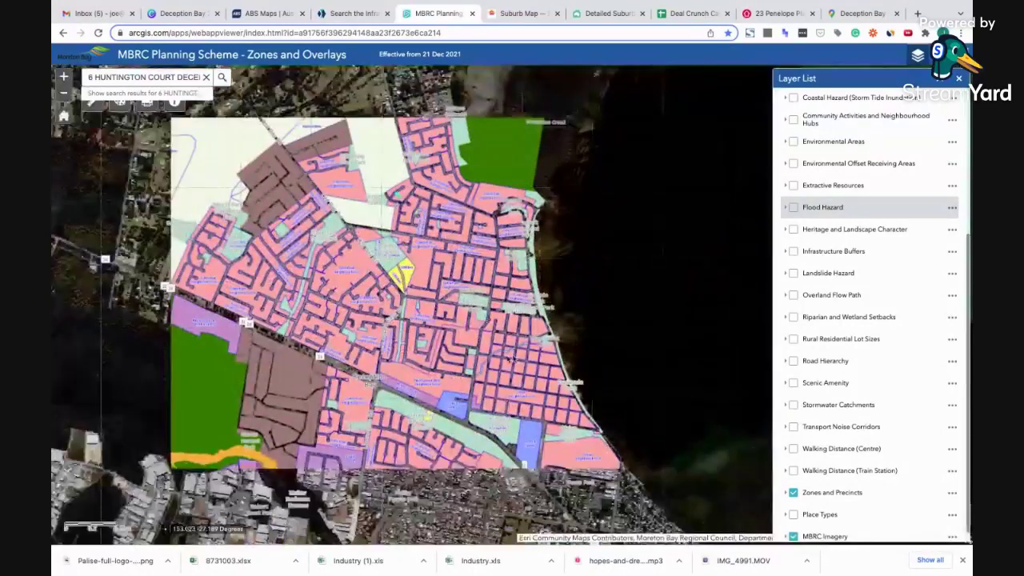
scroll(452, 334, up, 2)
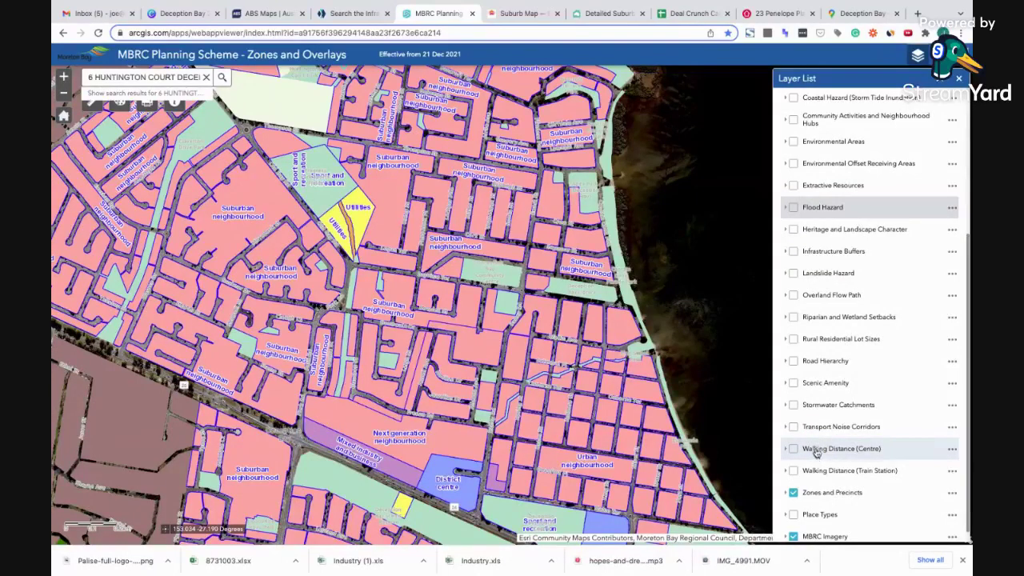
Hide the Zones and Precincts layer and show the Bushfire Hazard layer on the planning scheme map
click(793, 493)
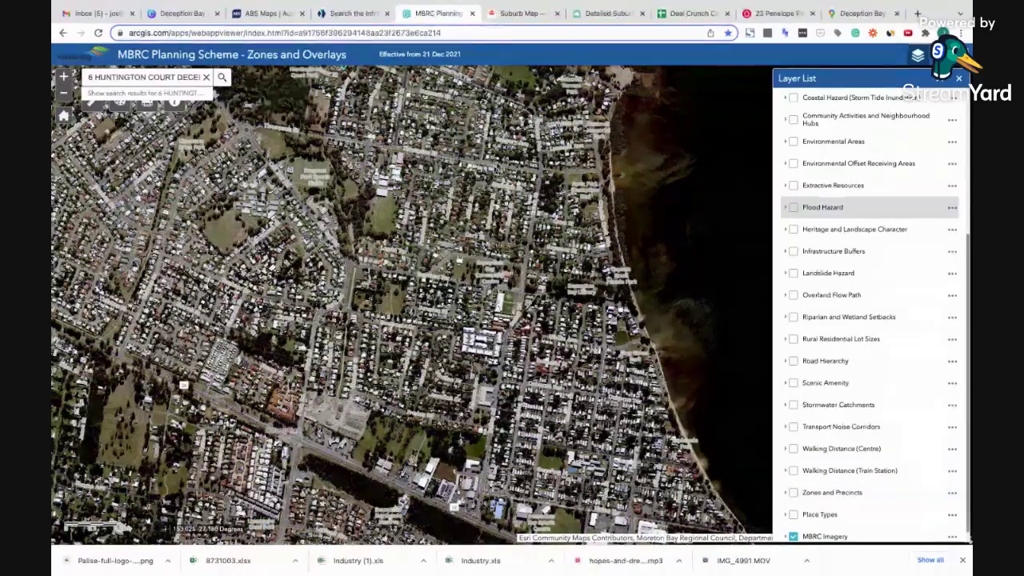
drag(454, 254, 451, 266)
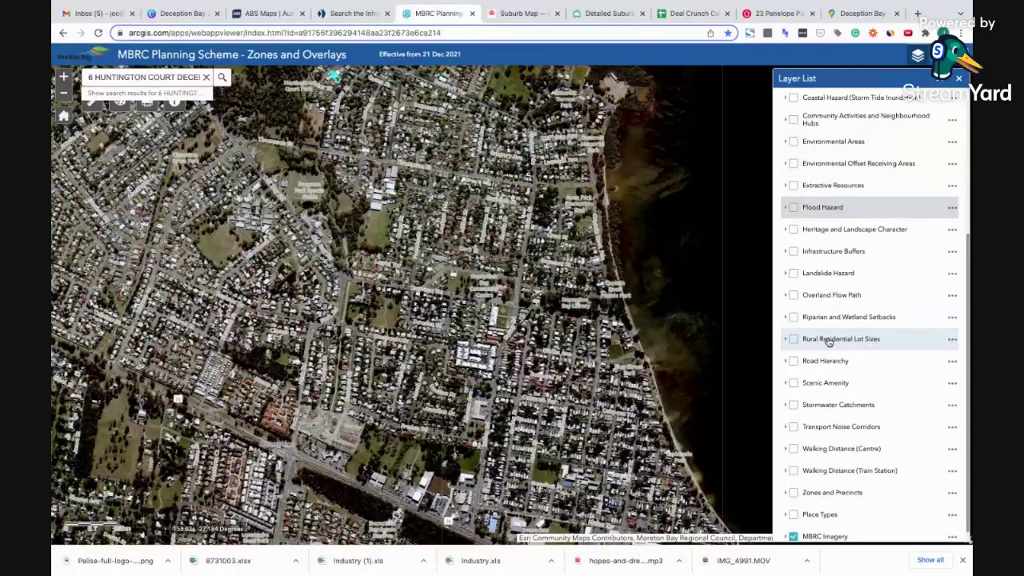
scroll(826, 345, up, 1)
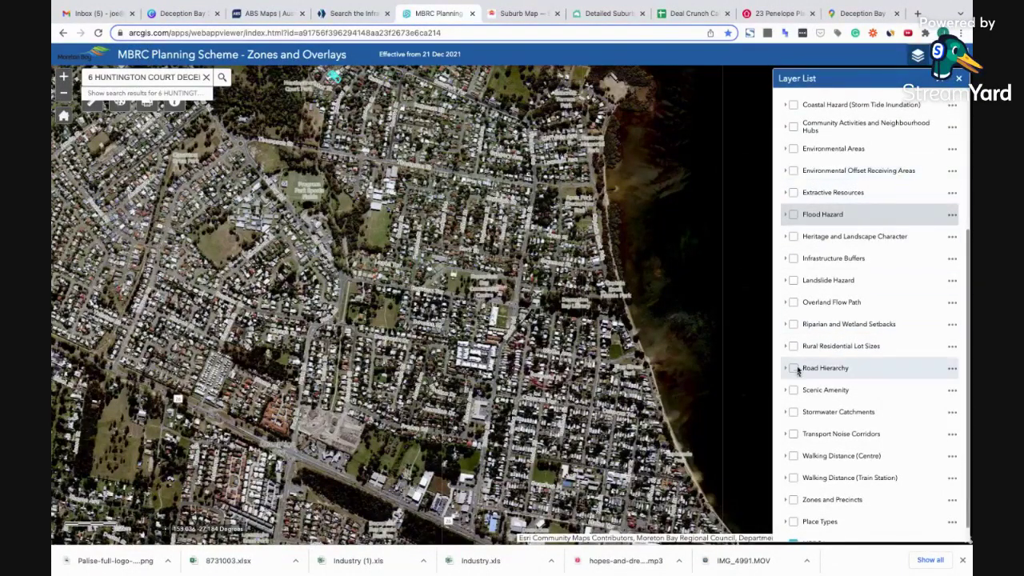
scroll(816, 384, up, 3)
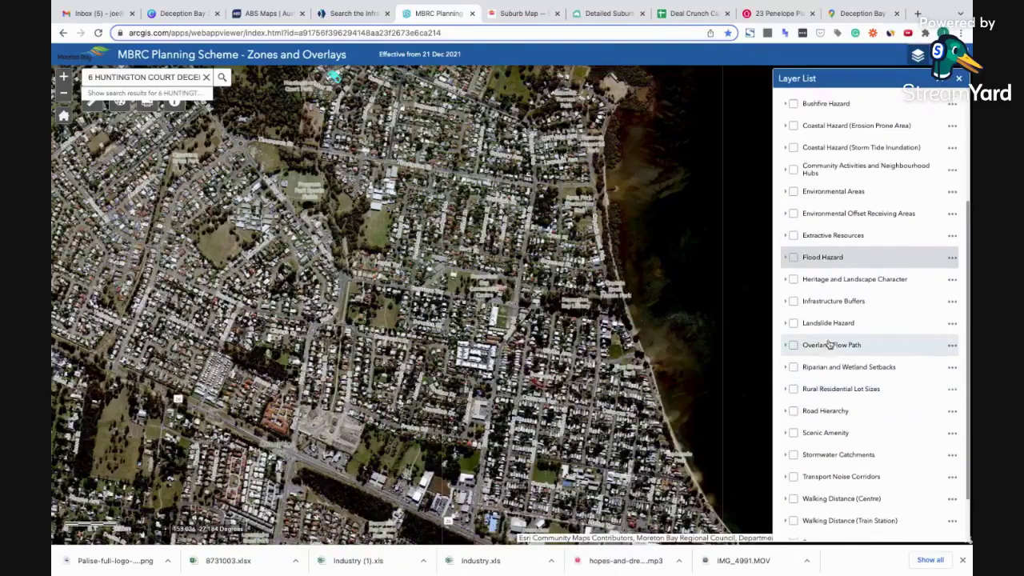
scroll(829, 344, down, 3)
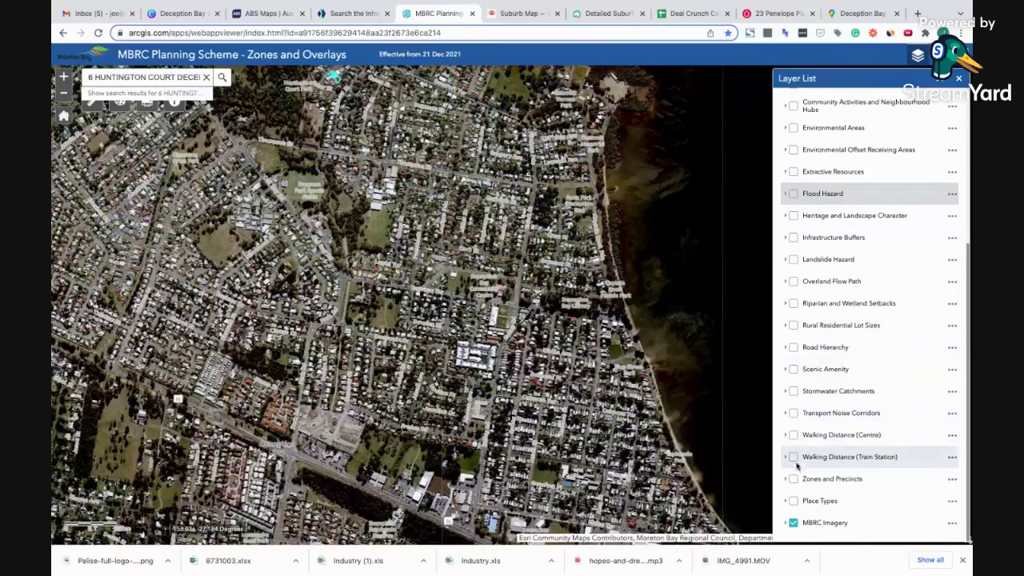
scroll(817, 336, up, 3)
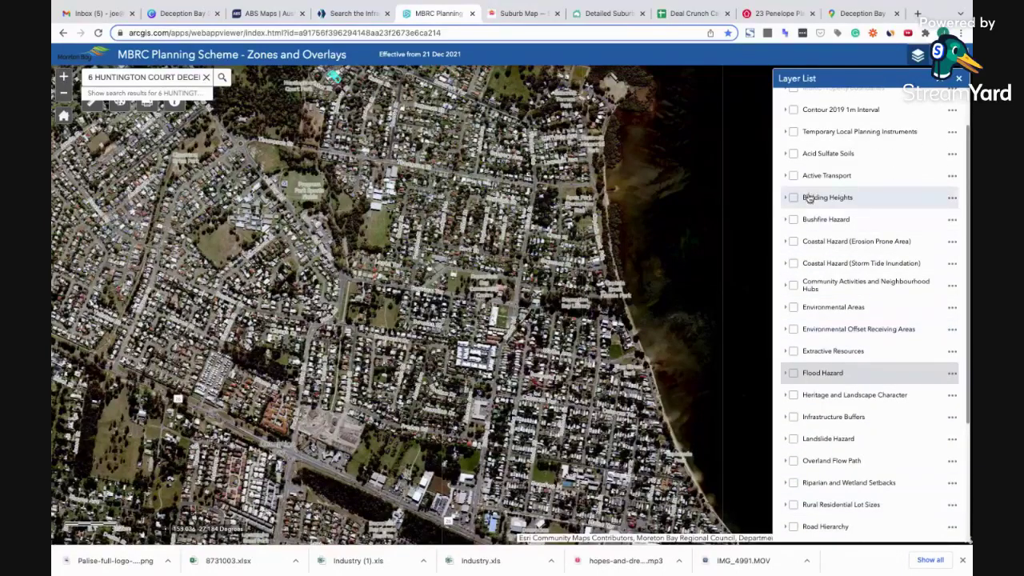
click(816, 373)
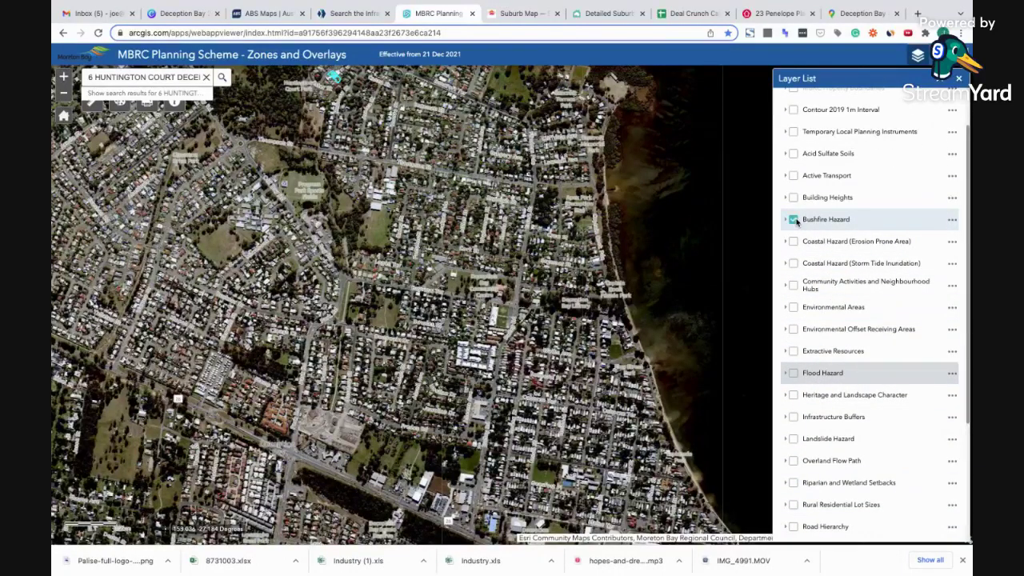
Examine the bushfire hazard areas across Deception Bay, focusing on the streets in the northern part of the suburb
scroll(378, 276, down, 3)
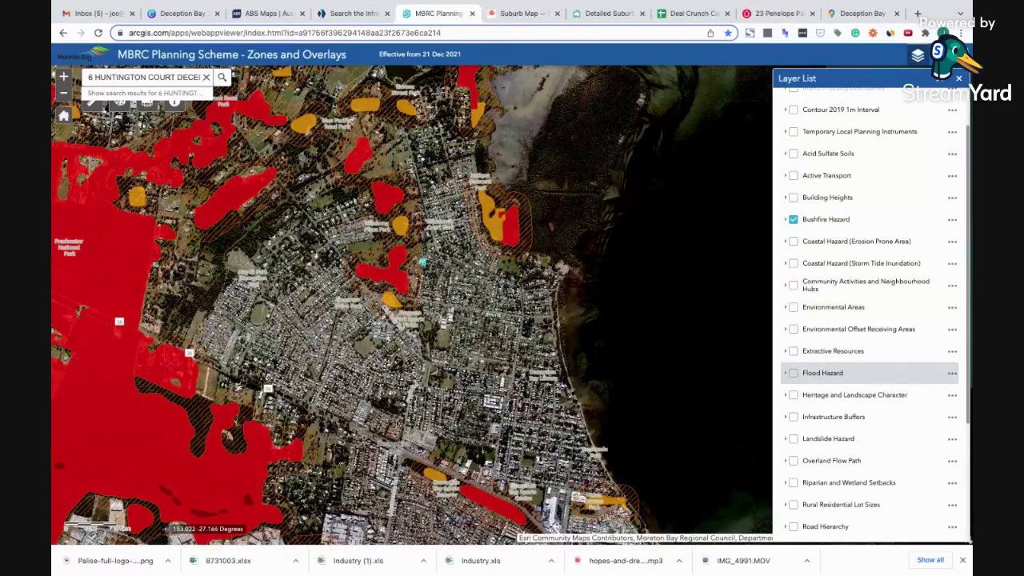
scroll(422, 261, up, 5)
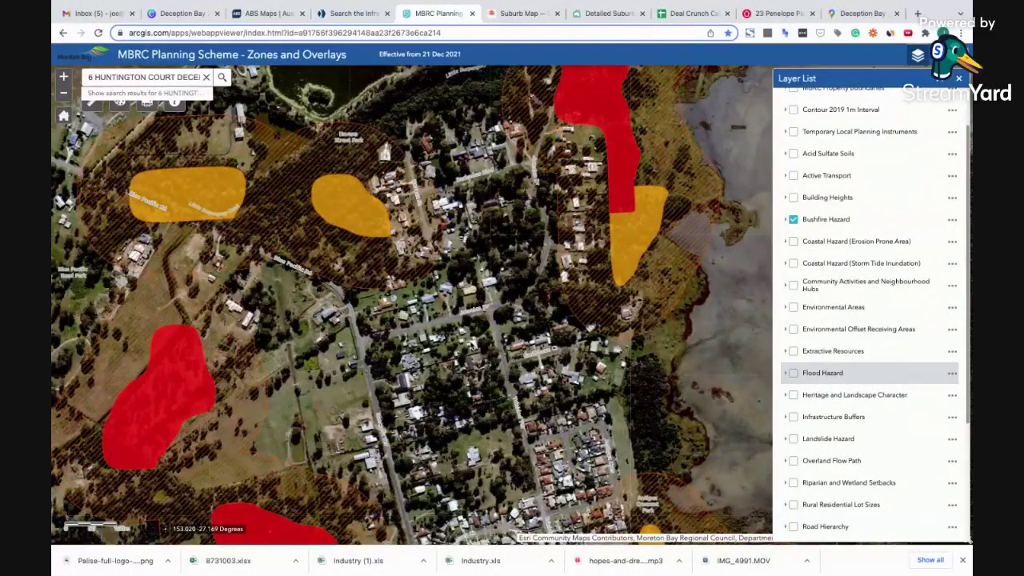
scroll(449, 236, down, 2)
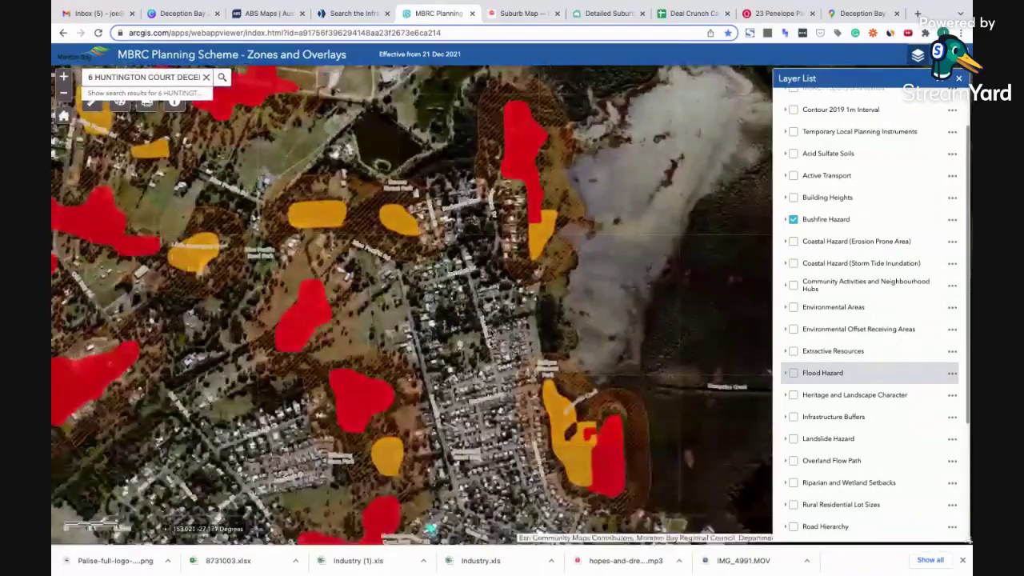
drag(532, 412, 524, 300)
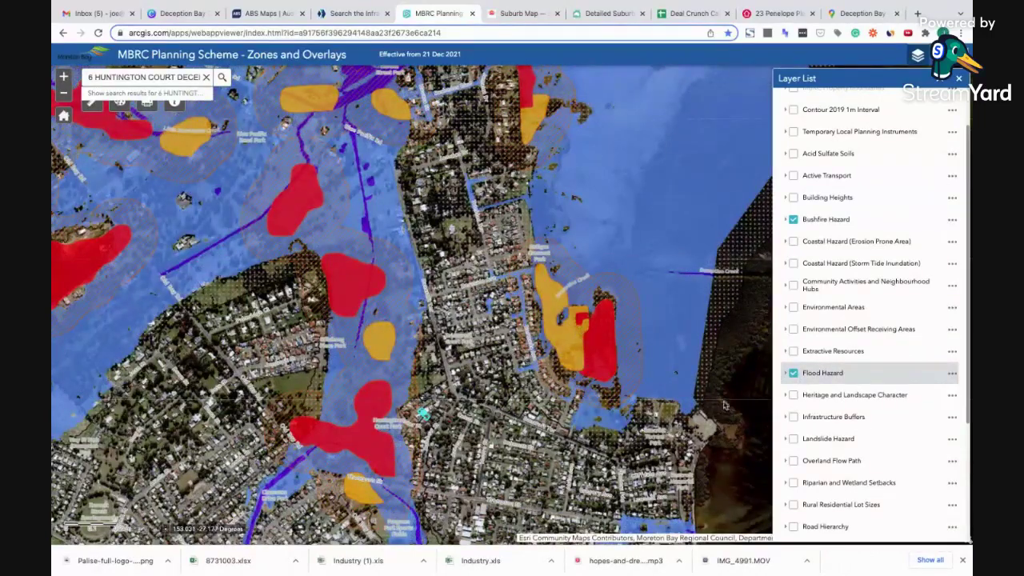
Examine the combined flood and bushfire hazard areas across Deception Bay, from the wider region to the suburb's southern end
scroll(502, 360, down, 3)
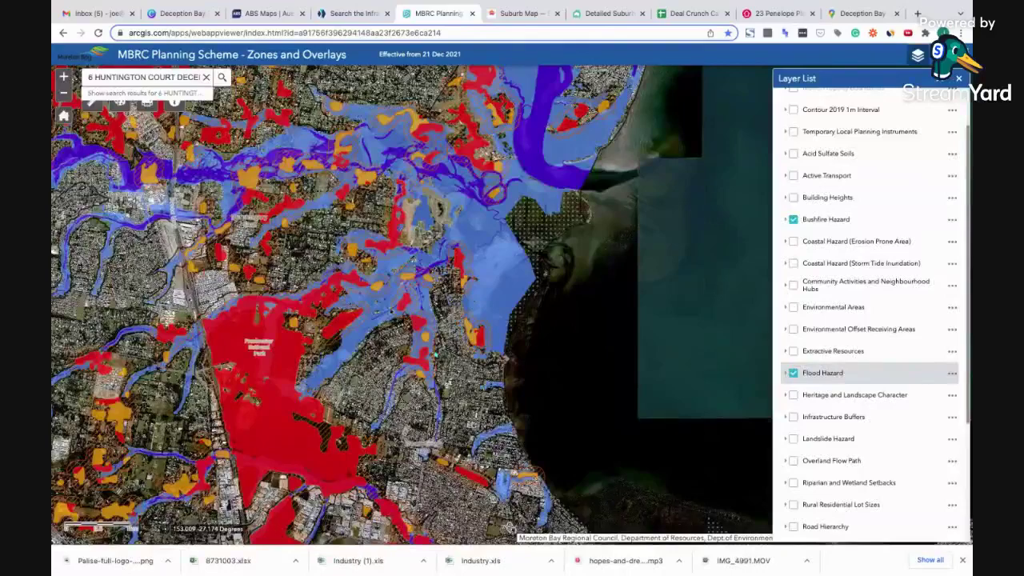
scroll(442, 364, up, 2)
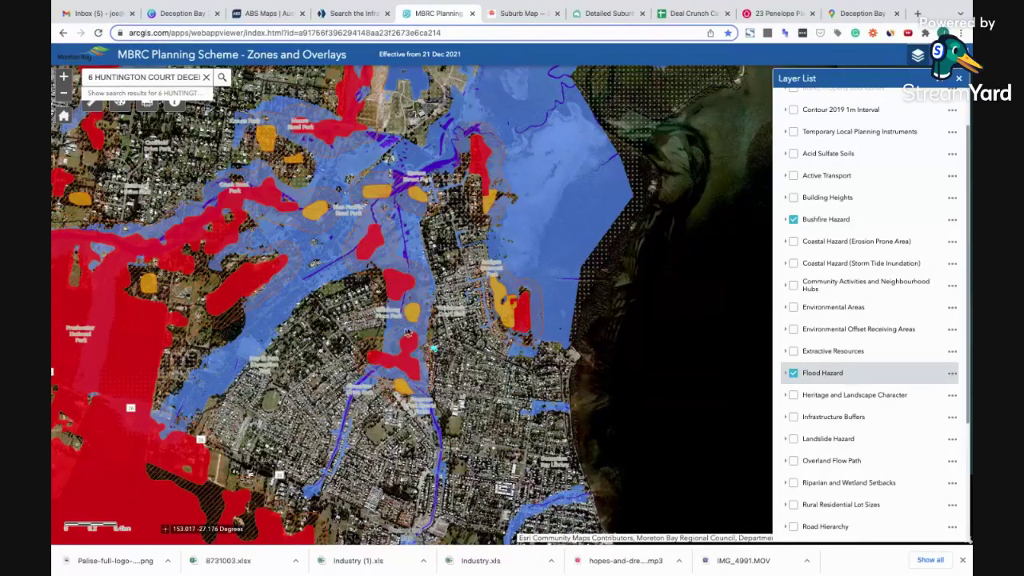
drag(433, 348, 487, 105)
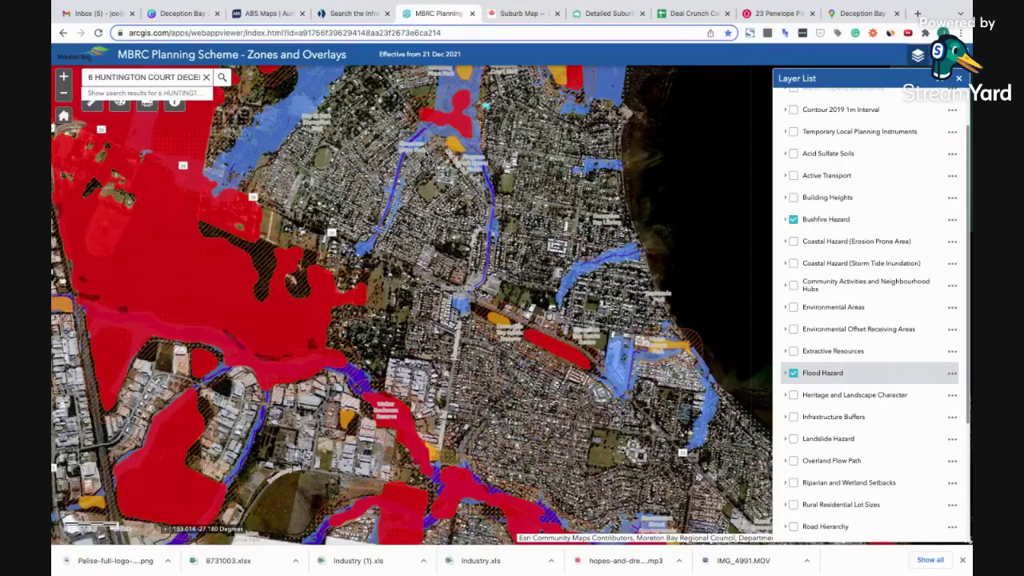
drag(767, 171, 781, 336)
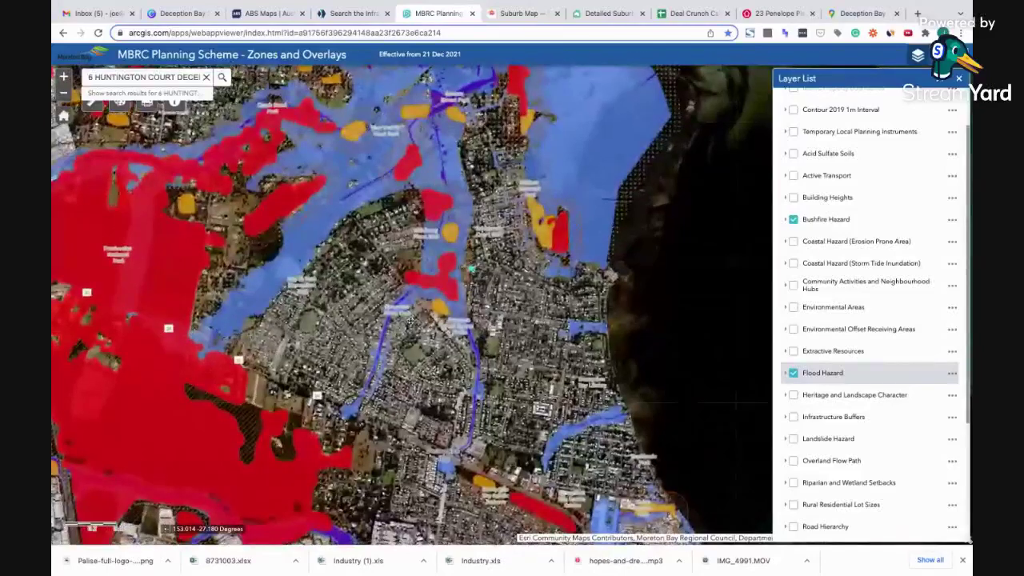
Toggle the Flood Hazard layer off and on to compare the flood areas with the bushfire hazard areas
click(793, 374)
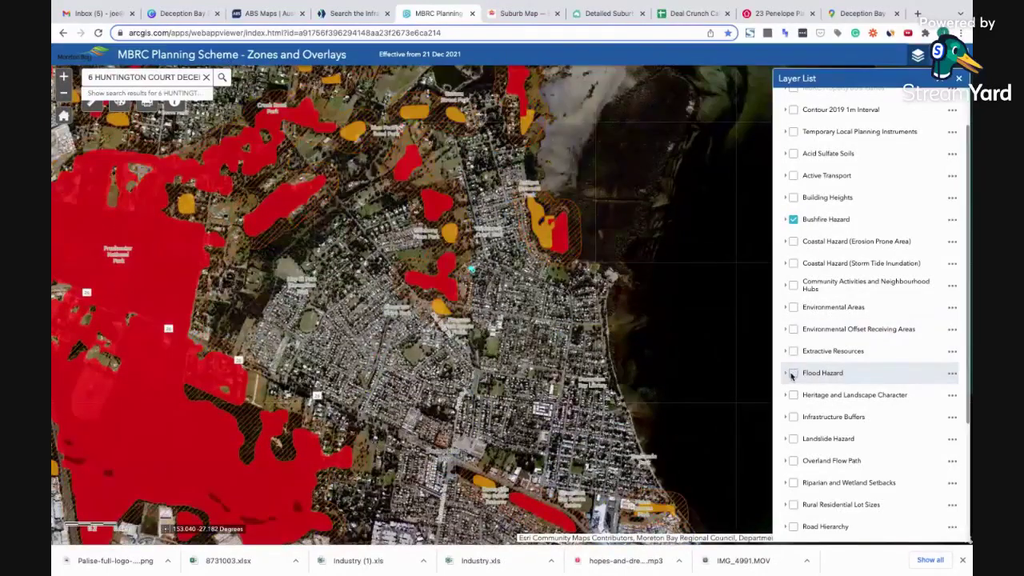
click(793, 374)
click(792, 373)
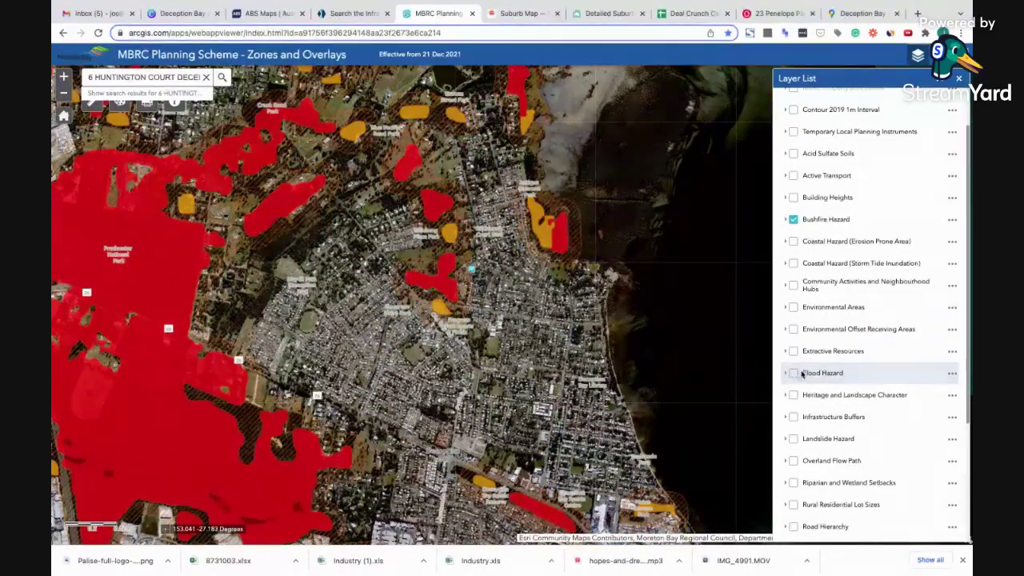
click(793, 374)
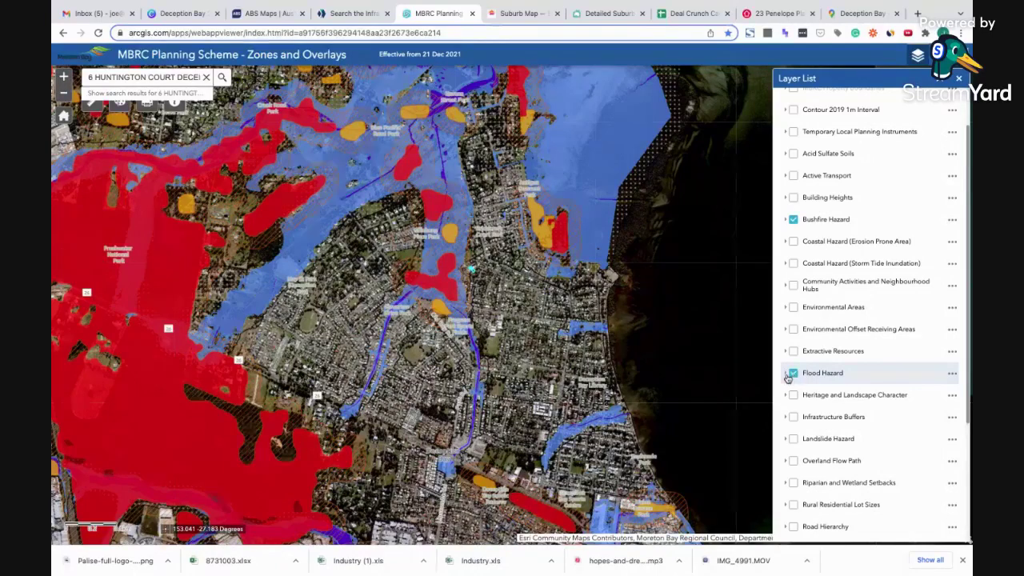
Expand the Flood Hazard layer, view its item details page, and return to the planning scheme map
click(787, 373)
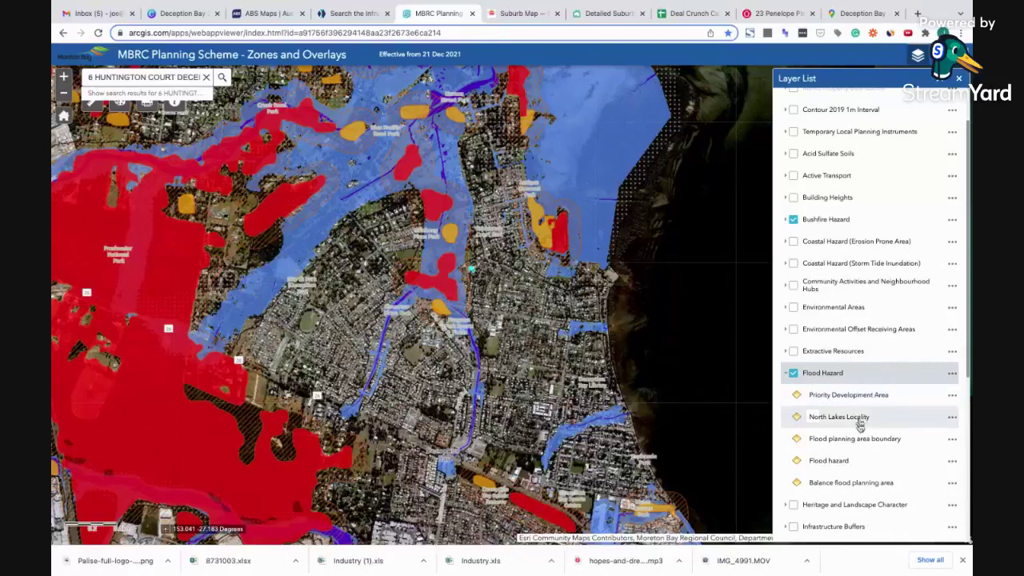
click(952, 376)
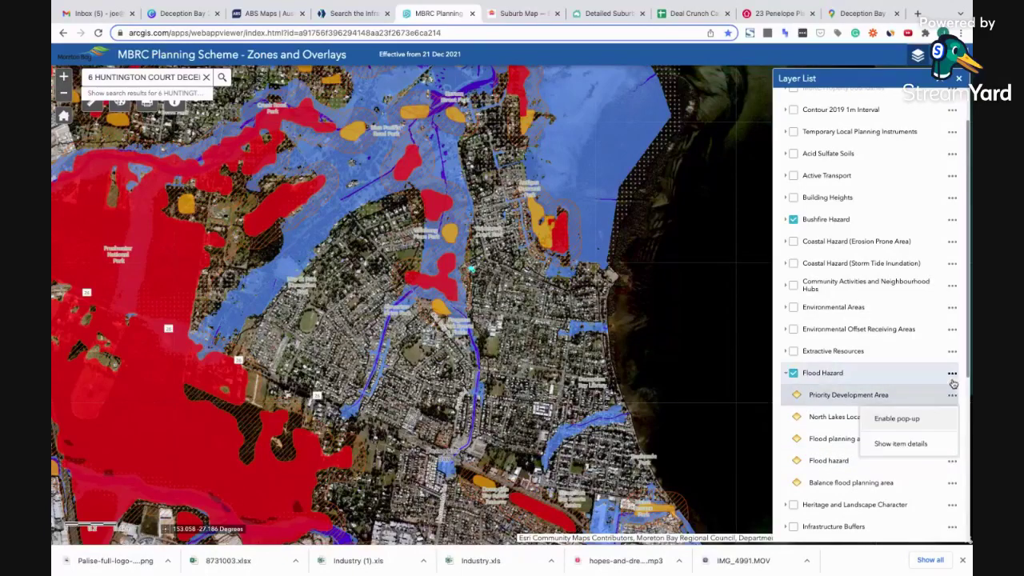
click(922, 445)
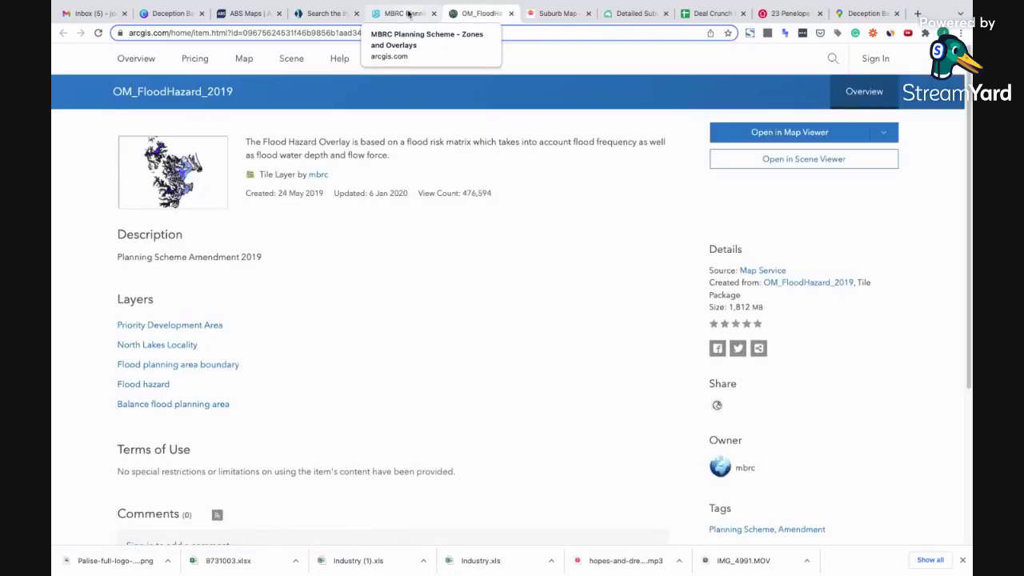
click(408, 13)
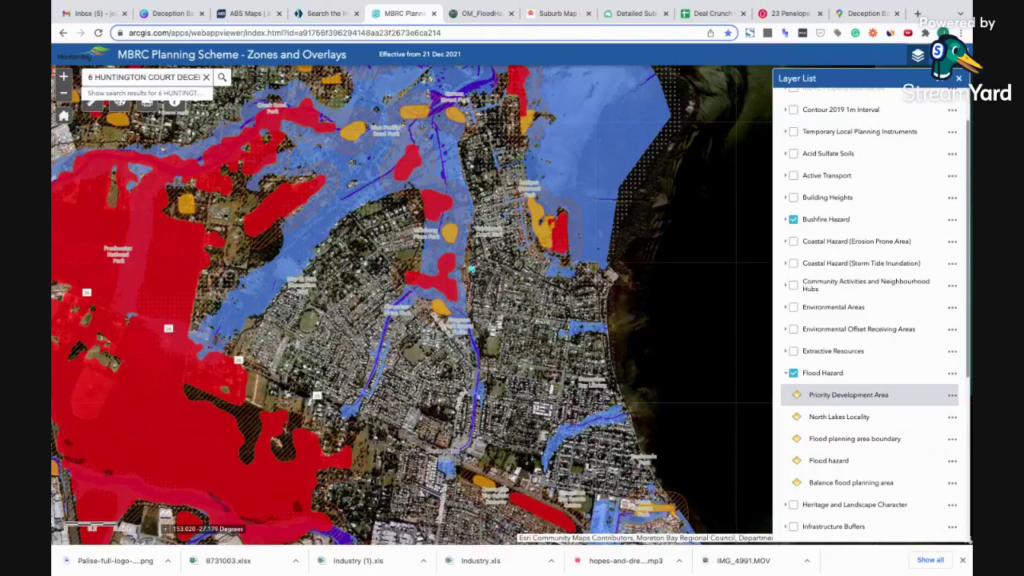
Examine the flood hazard corridors through the southern and central streets of Deception Bay
scroll(550, 279, up, 2)
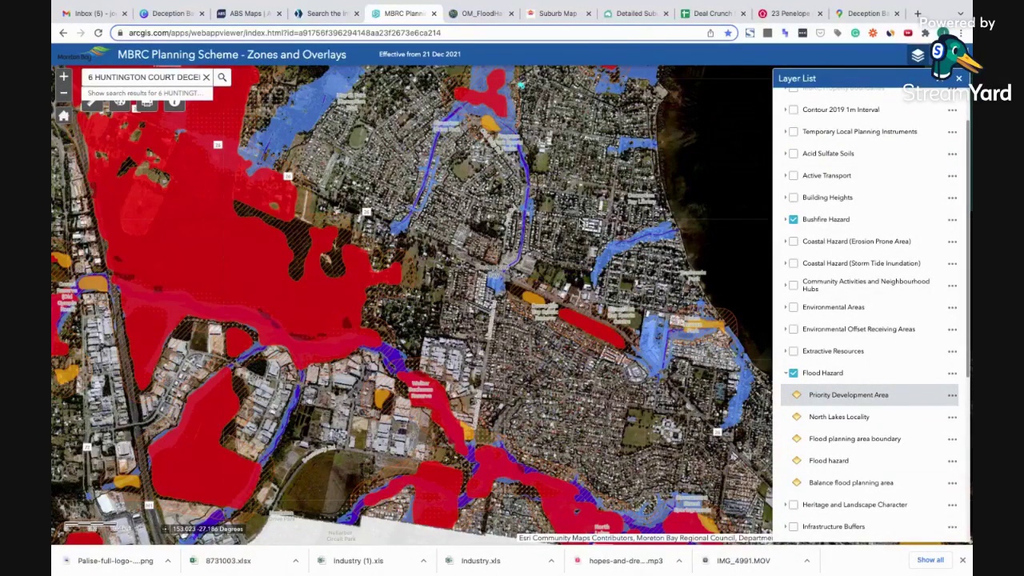
scroll(586, 202, up, 1)
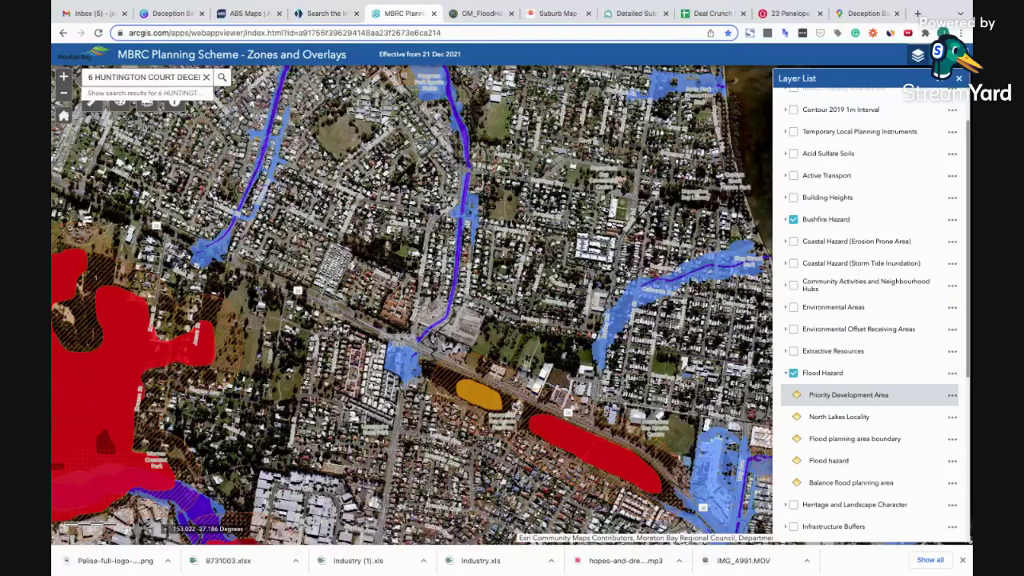
key(Up)
key(Up)
key(Up)
key(Up)
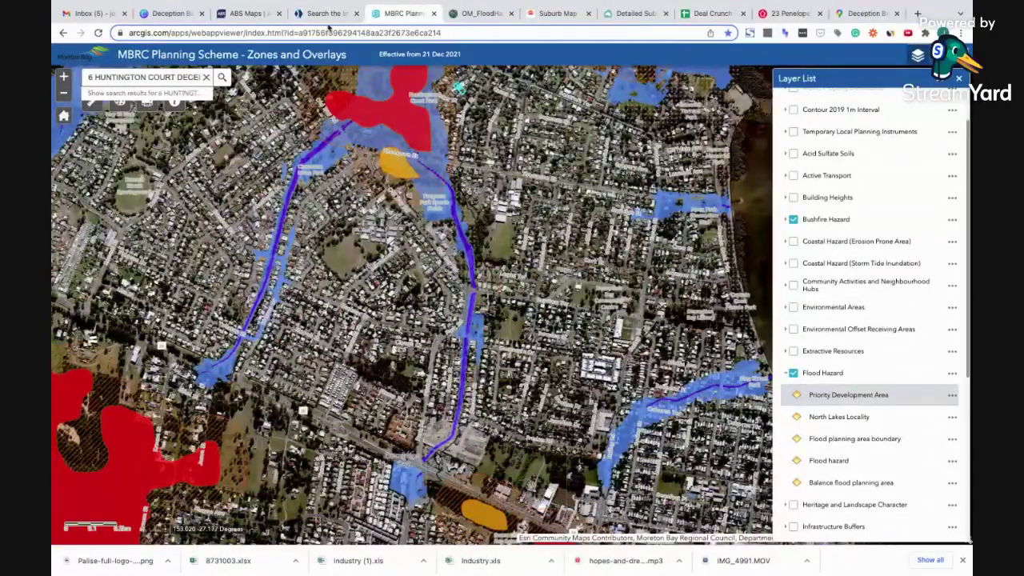
Check the desirability slide in Canva, and return to the planning scheme map to view the hazards across the whole suburb
click(159, 15)
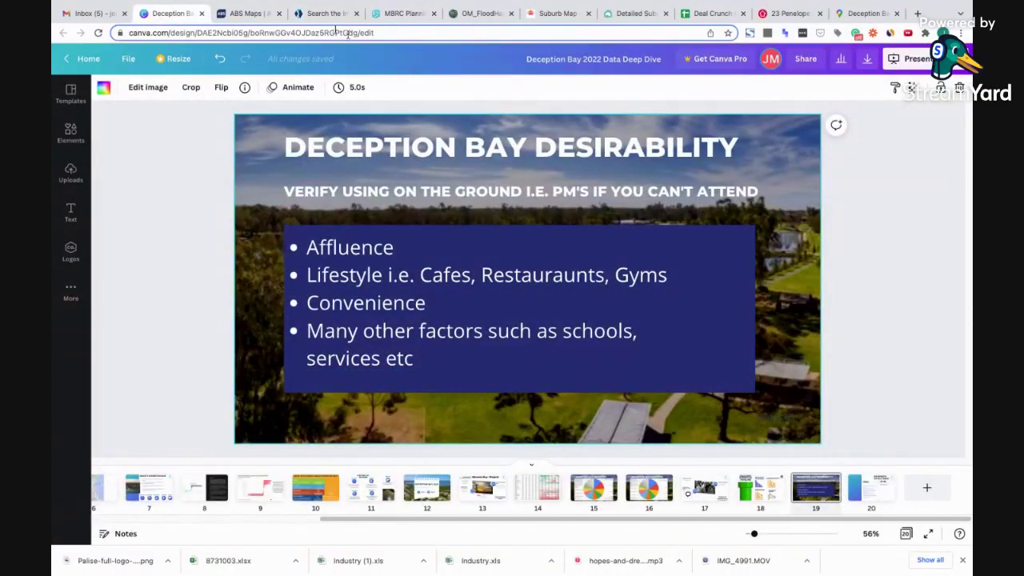
click(405, 15)
scroll(416, 263, down, 3)
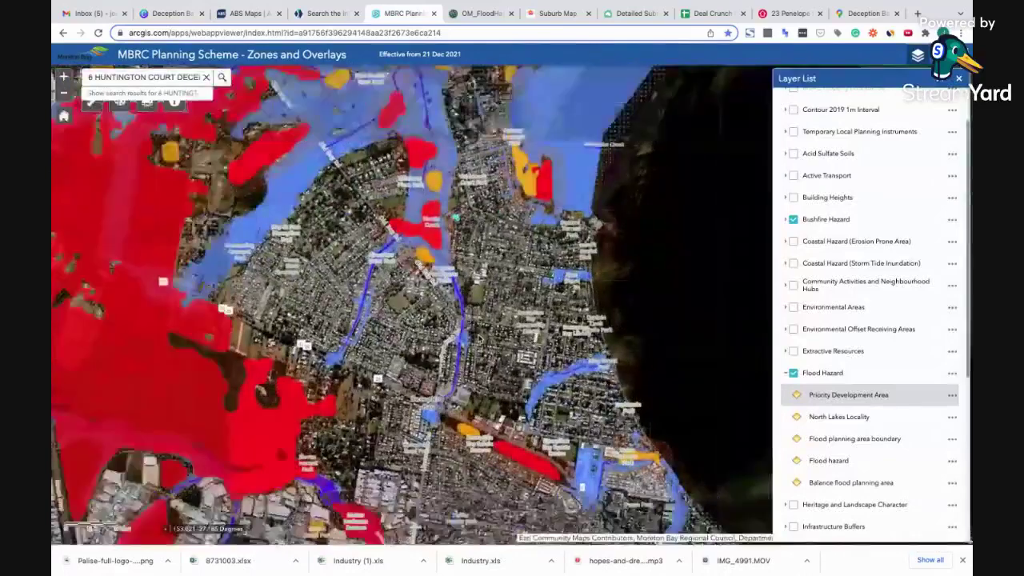
drag(417, 264, 413, 218)
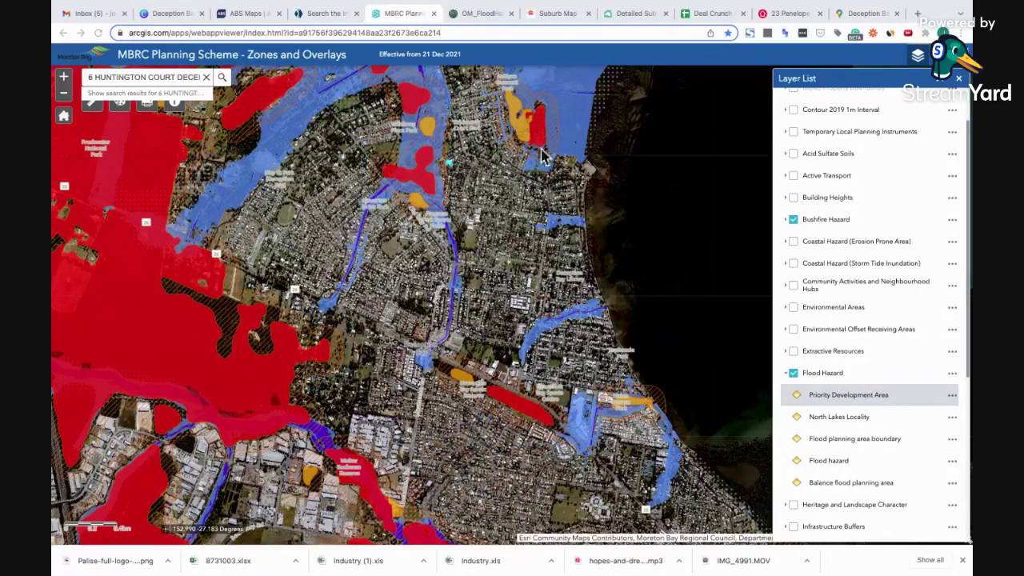
Compare flood and bushfire exposure between the coastal streets, the surrounding region, and the area south of the main road
scroll(520, 240, up, 2)
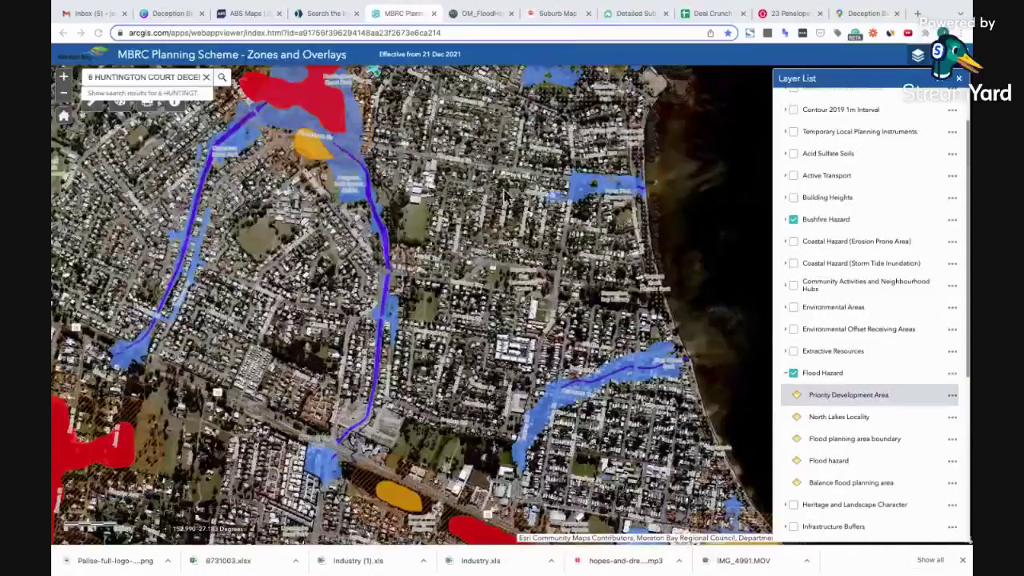
scroll(453, 168, down, 2)
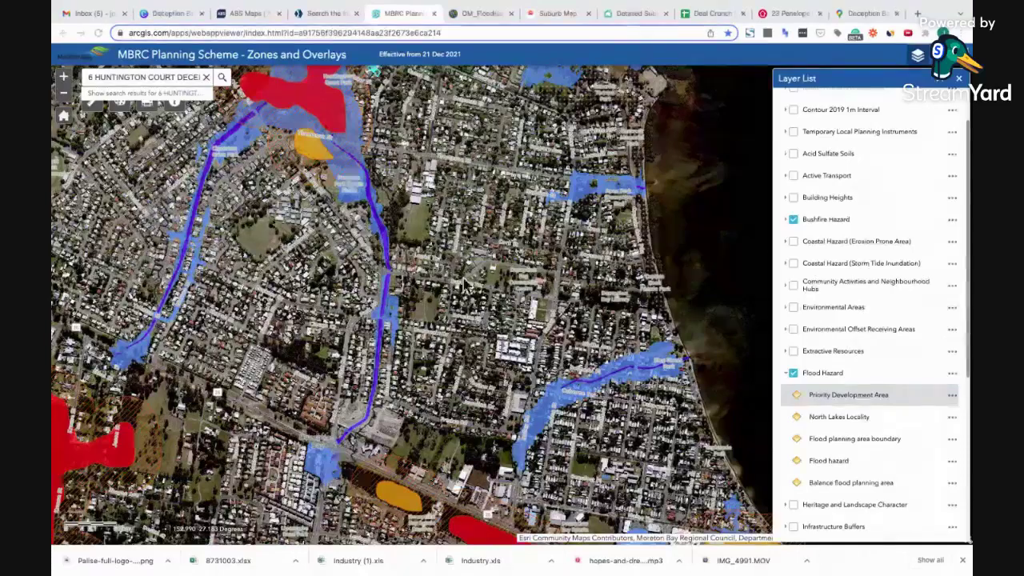
scroll(496, 218, down, 1)
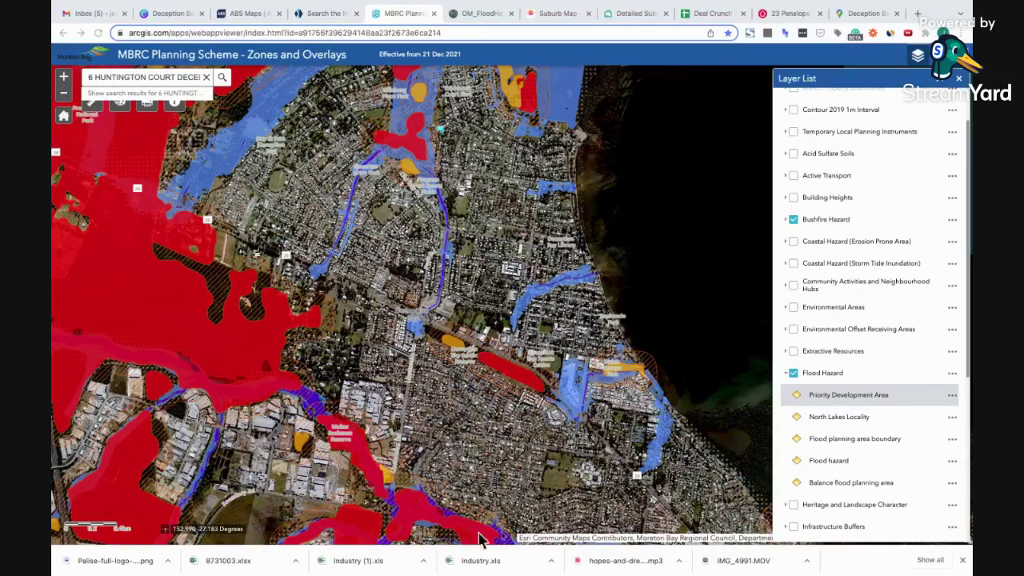
scroll(377, 480, down, 2)
scroll(428, 484, up, 3)
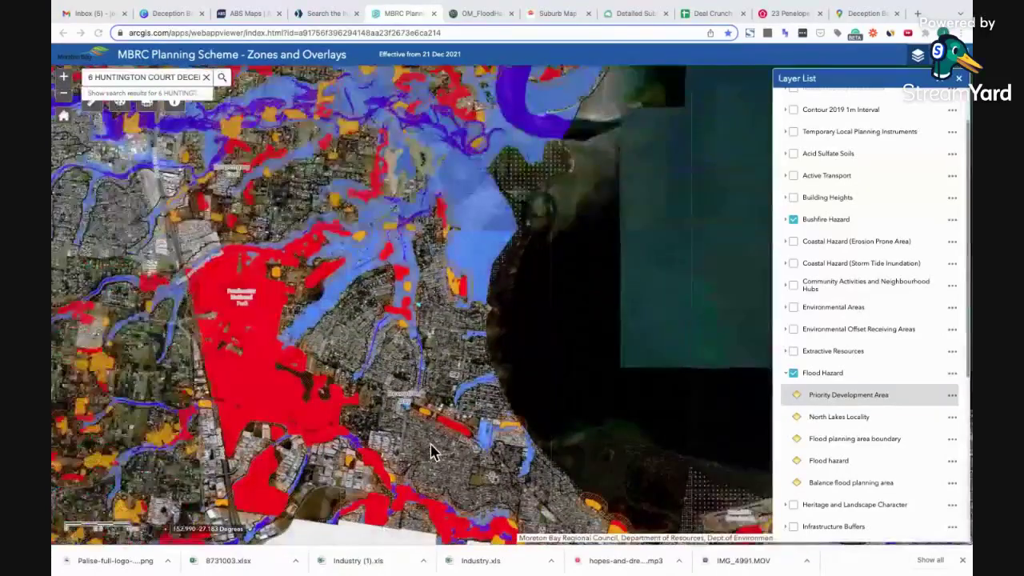
scroll(429, 492, up, 2)
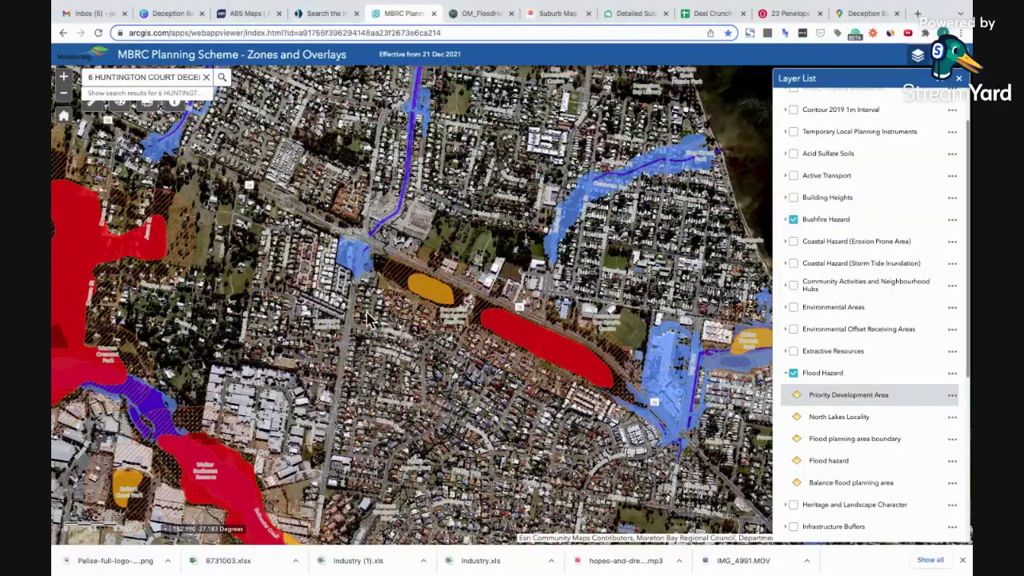
Switch to the Suburbtrends suburb map, view Deception Bay's house and unit asking prices, and open the market summary
click(559, 15)
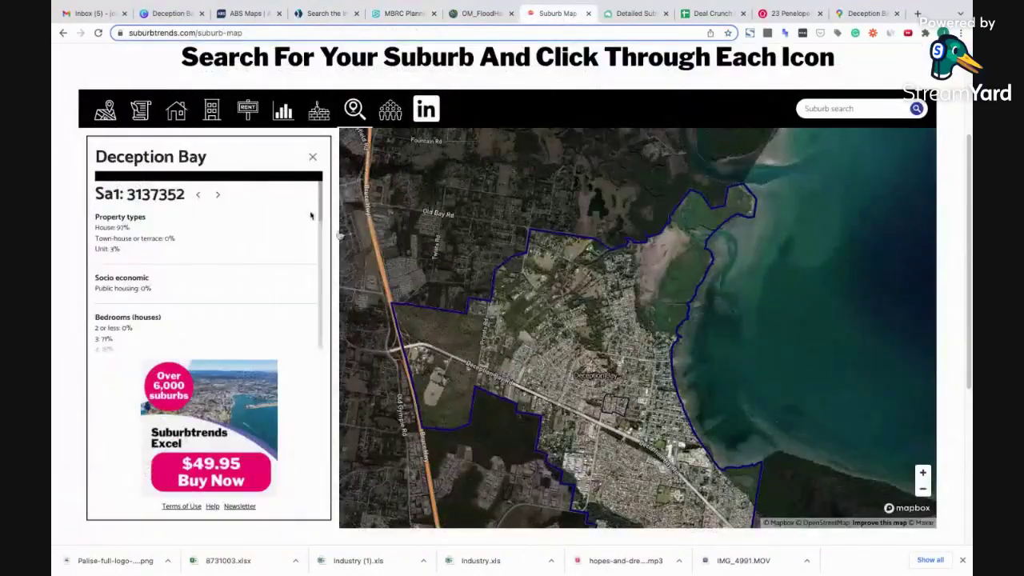
click(105, 110)
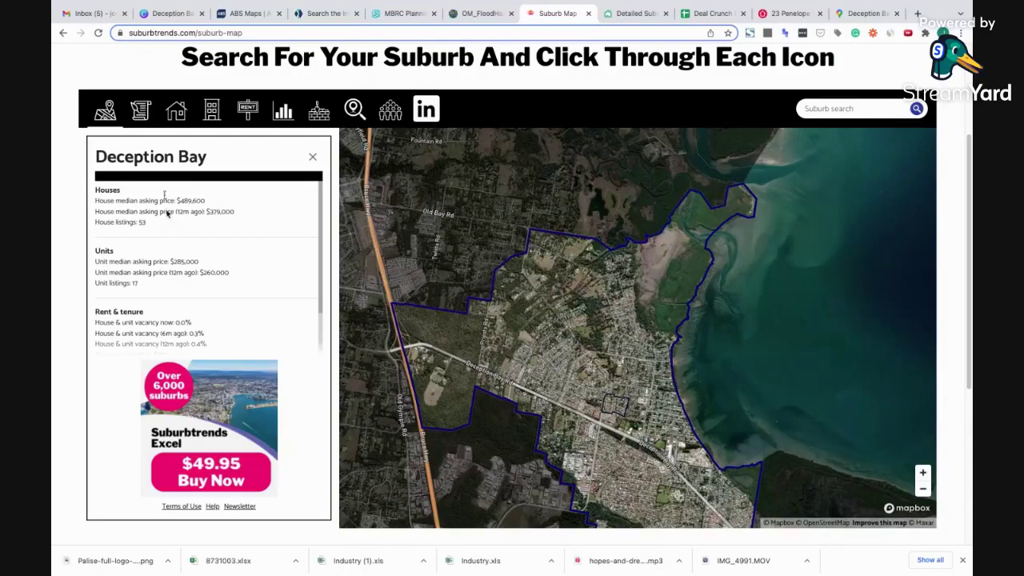
click(142, 120)
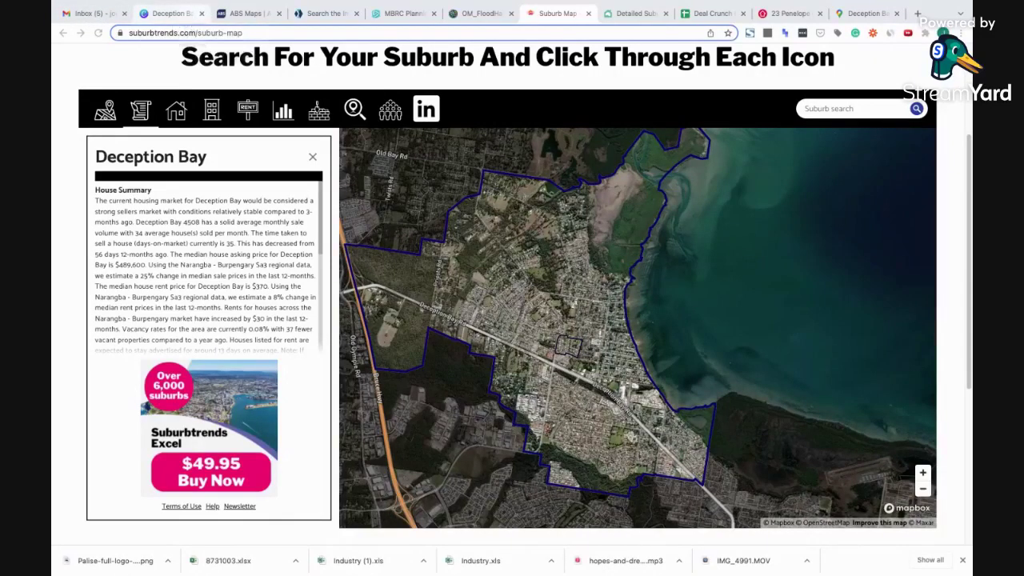
Close the Canva presentation and read Deception Bay's House Summary on Suburbtrends, including the monthly sales volume and median price change
click(182, 13)
click(200, 13)
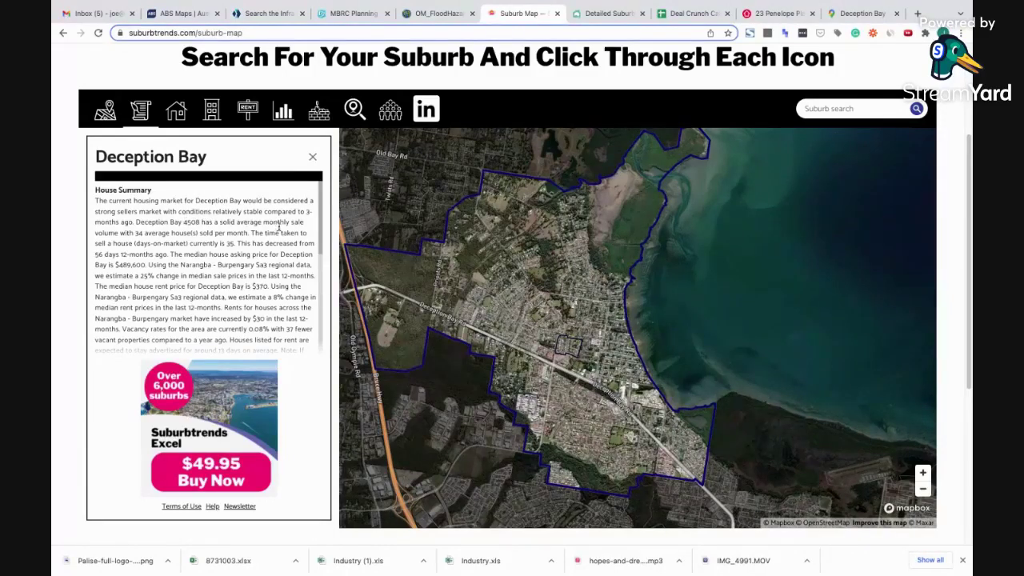
drag(295, 216, 294, 224)
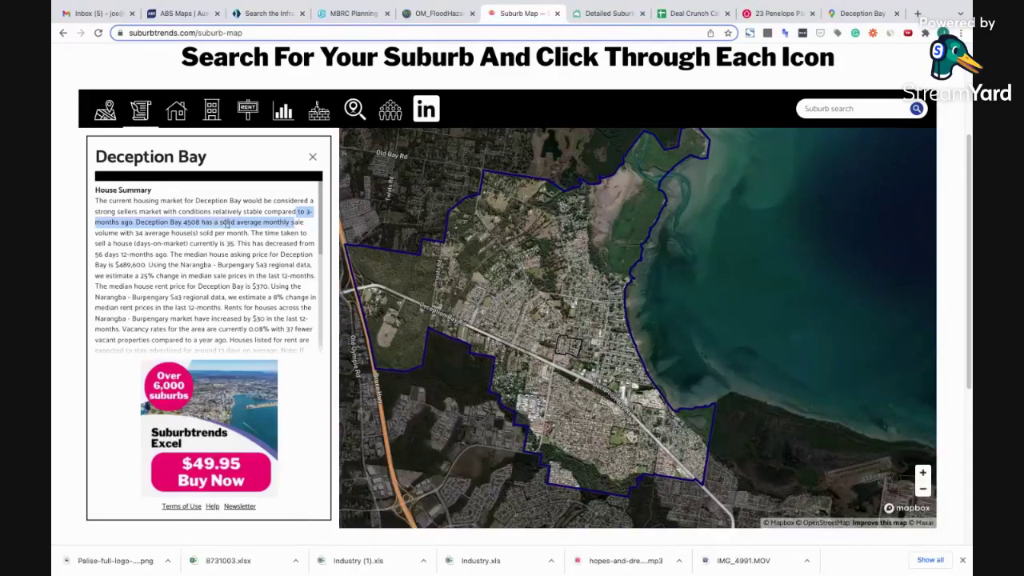
click(255, 227)
triple_click(147, 233)
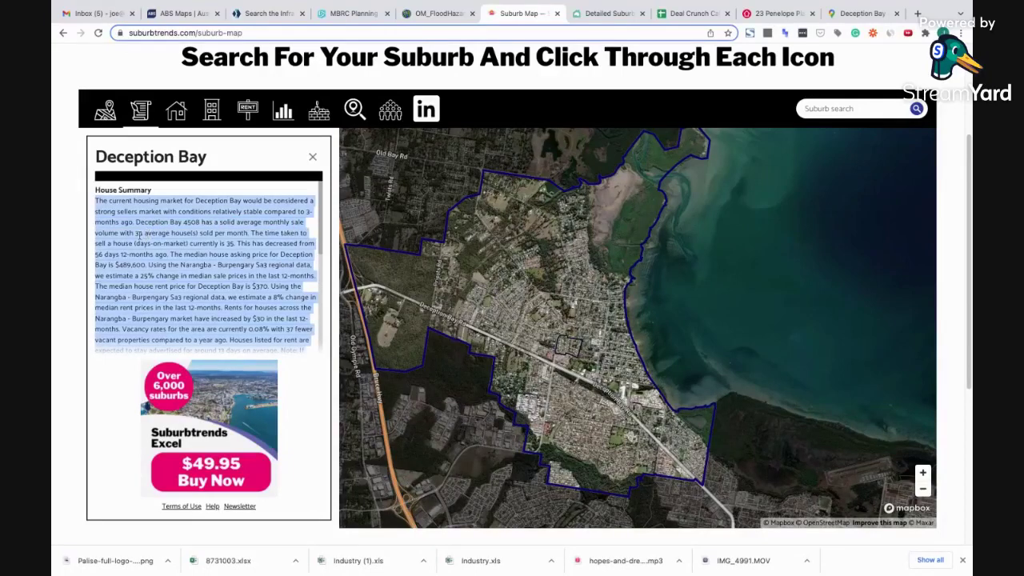
click(139, 234)
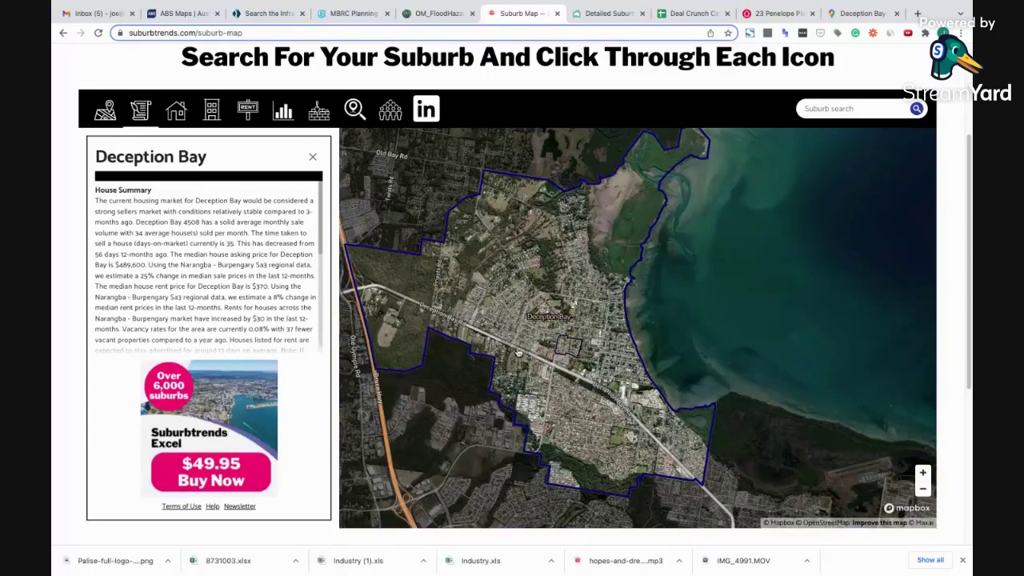
scroll(290, 250, down, 2)
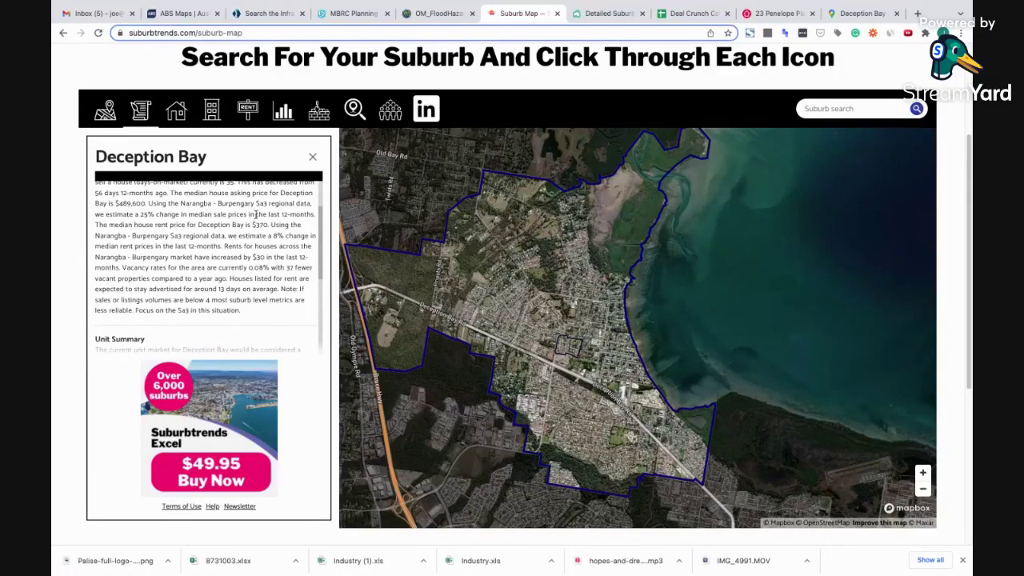
Return to the suburb overview and compare the current, 6-month and 12-month vacancy rates under Rent & tenure
click(104, 110)
scroll(156, 205, down, 2)
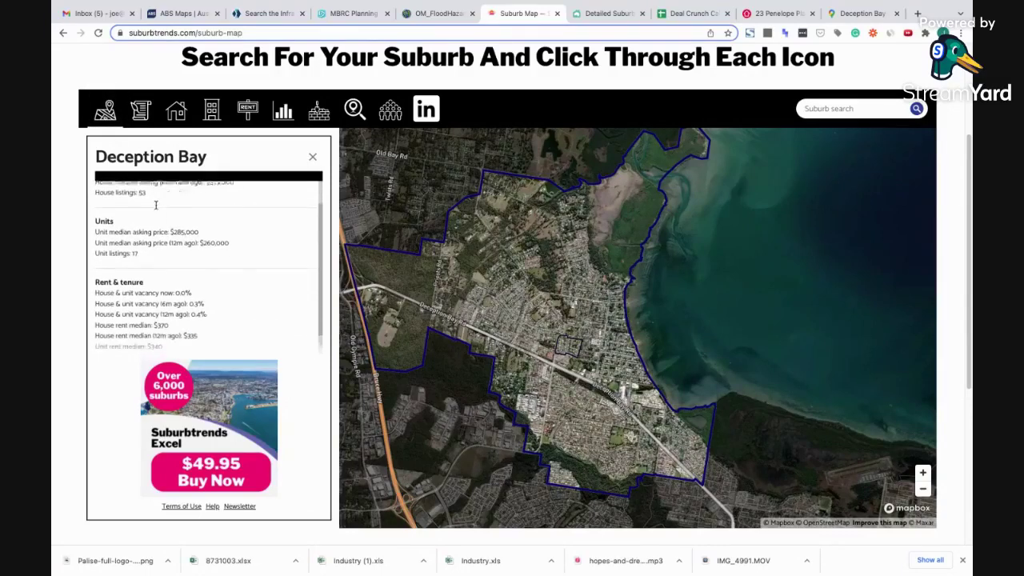
scroll(157, 211, down, 1)
drag(133, 280, 195, 284)
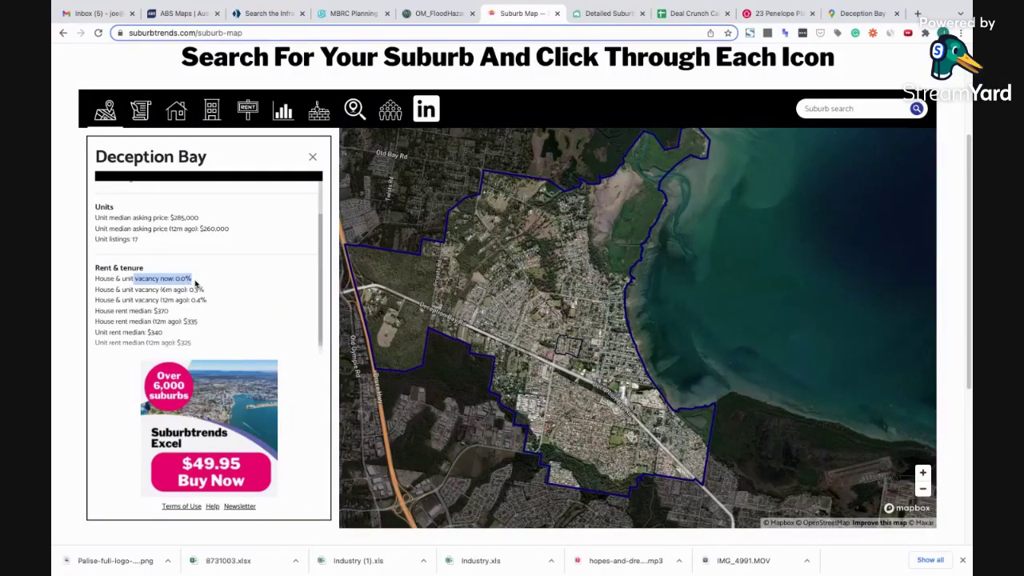
scroll(196, 283, down, 1)
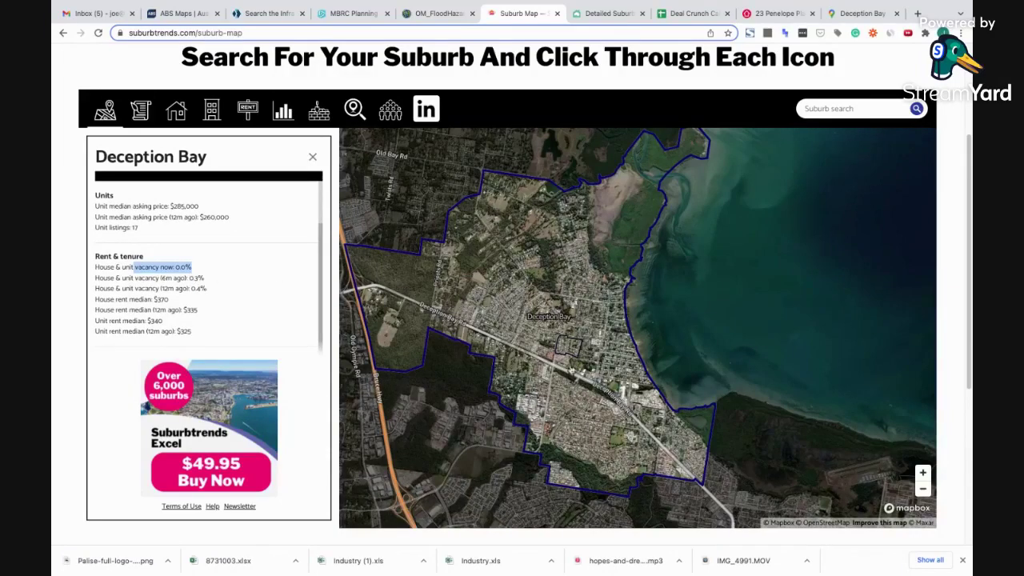
drag(160, 278, 133, 288)
click(206, 286)
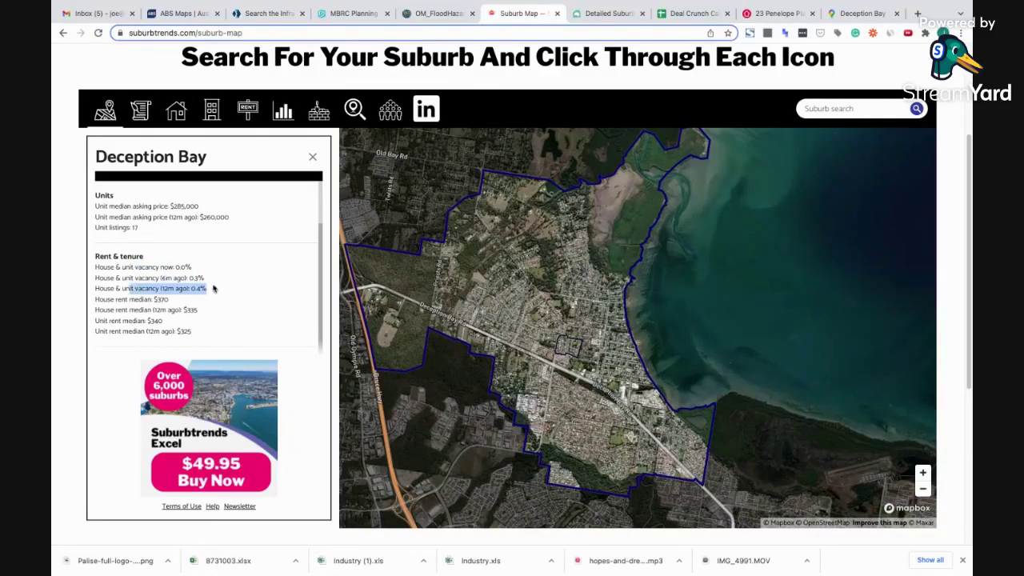
drag(202, 280, 139, 280)
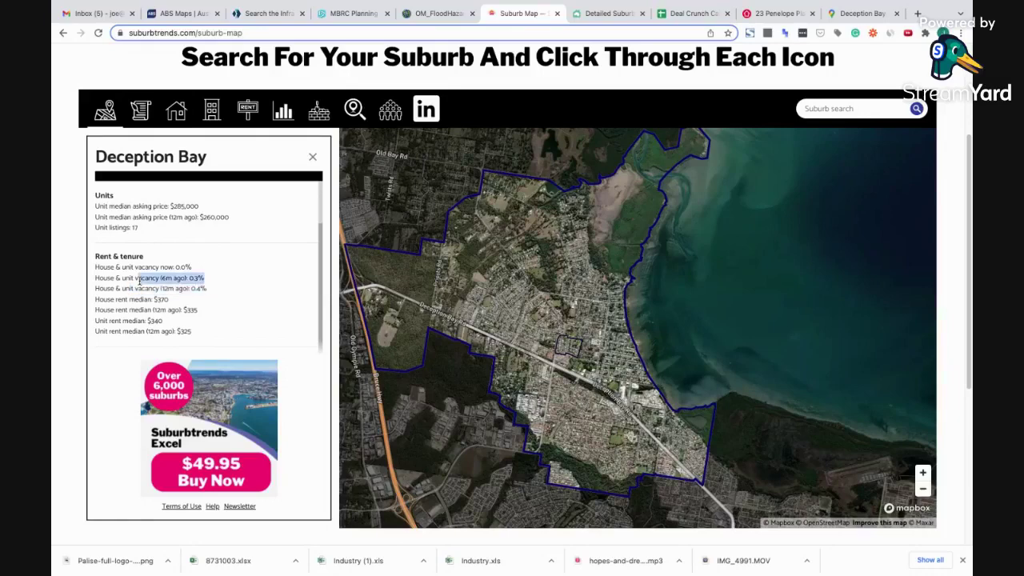
Read the rent medians under Rent & tenure and view Deception Bay's House Inventory and House Listings charts
scroll(144, 276, down, 2)
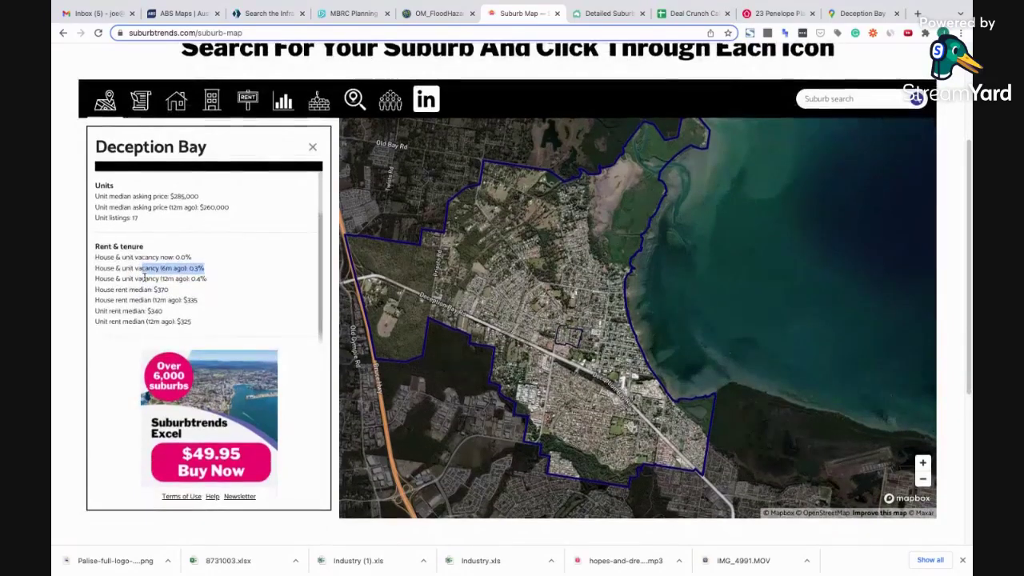
scroll(144, 276, up, 1)
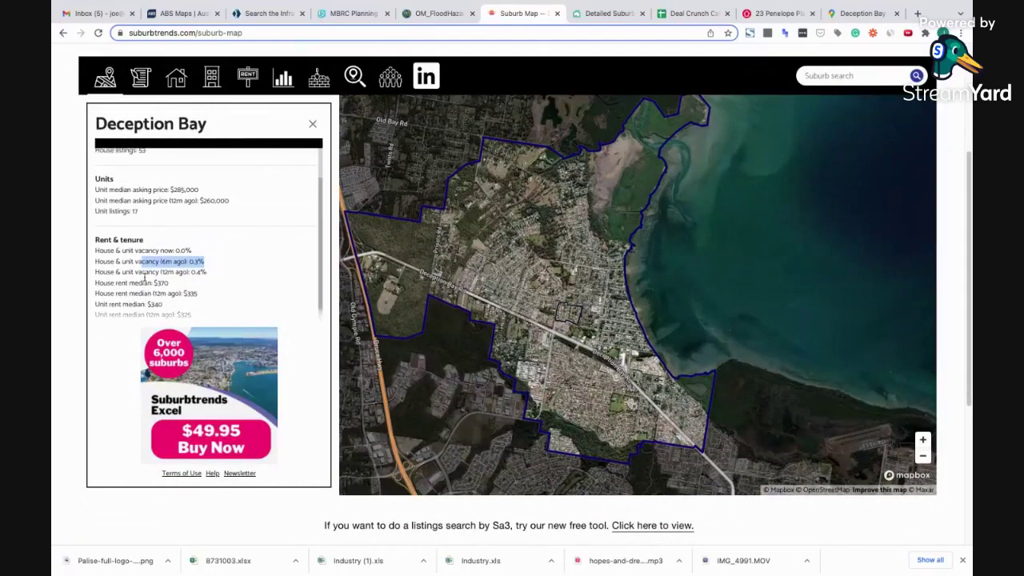
scroll(144, 276, down, 1)
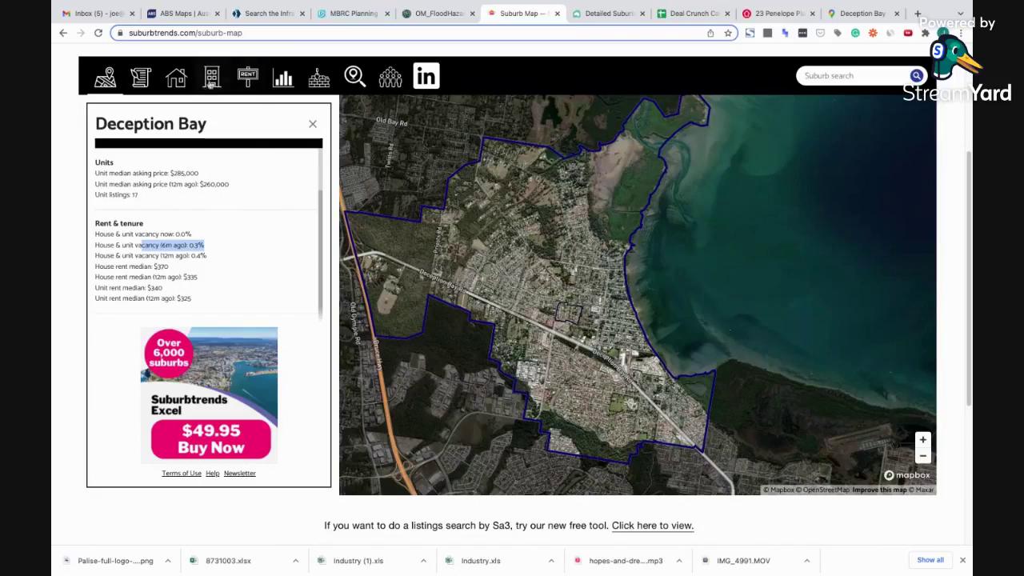
click(178, 80)
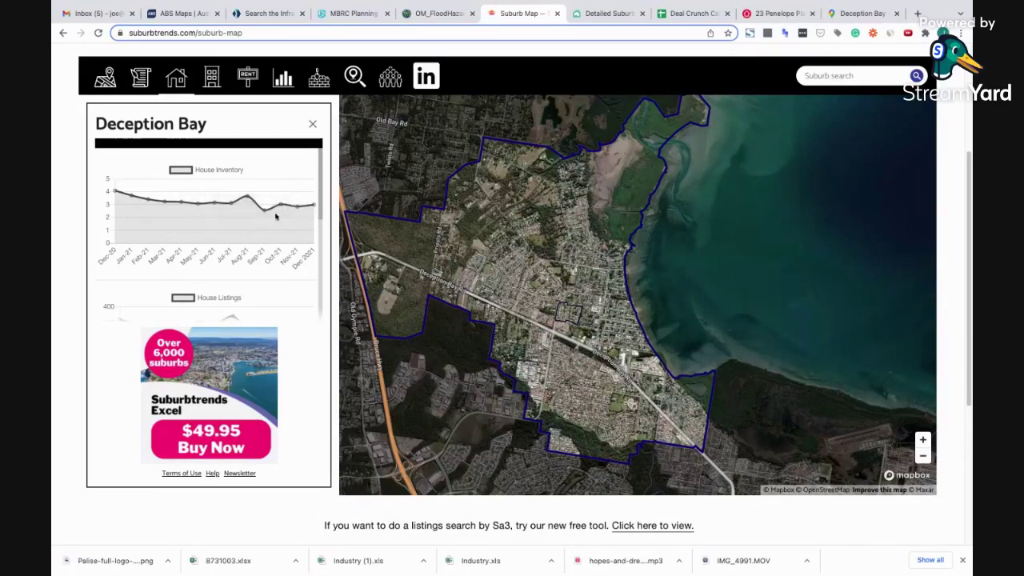
scroll(252, 192, down, 1)
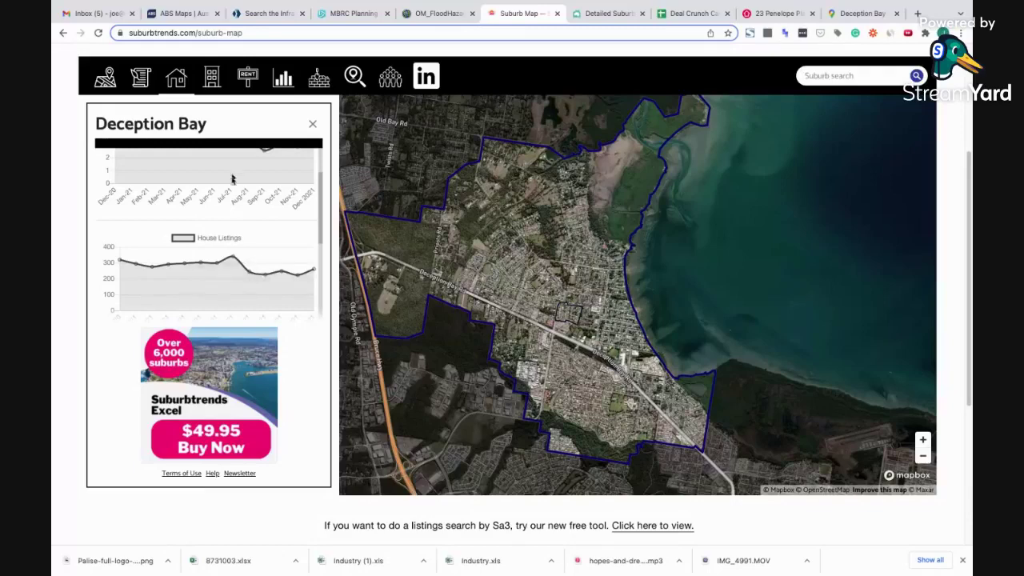
scroll(234, 202, up, 1)
View Deception Bay's Unit Inventory chart and compare the House Rents and Unit Rents trends
click(213, 79)
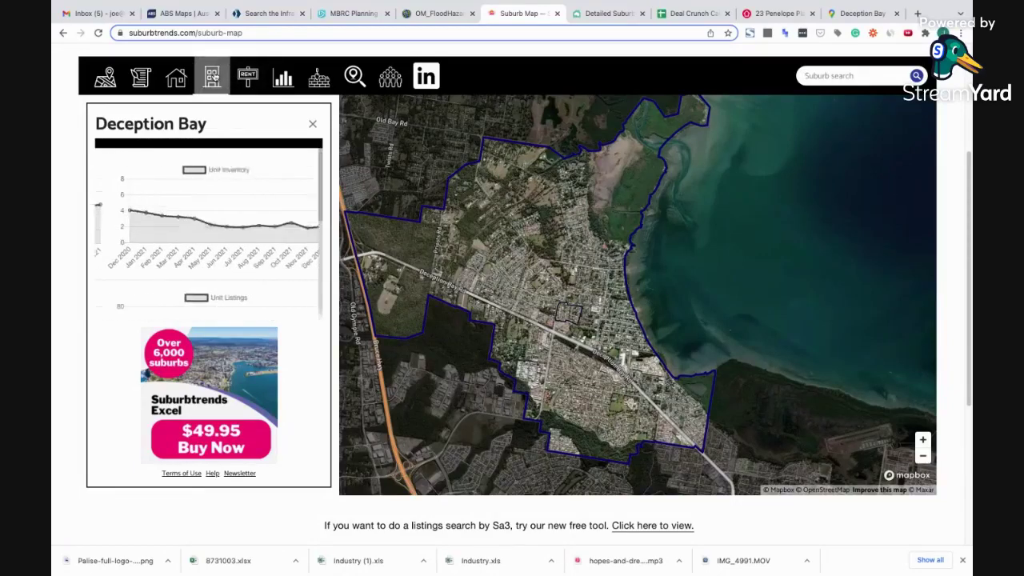
click(241, 80)
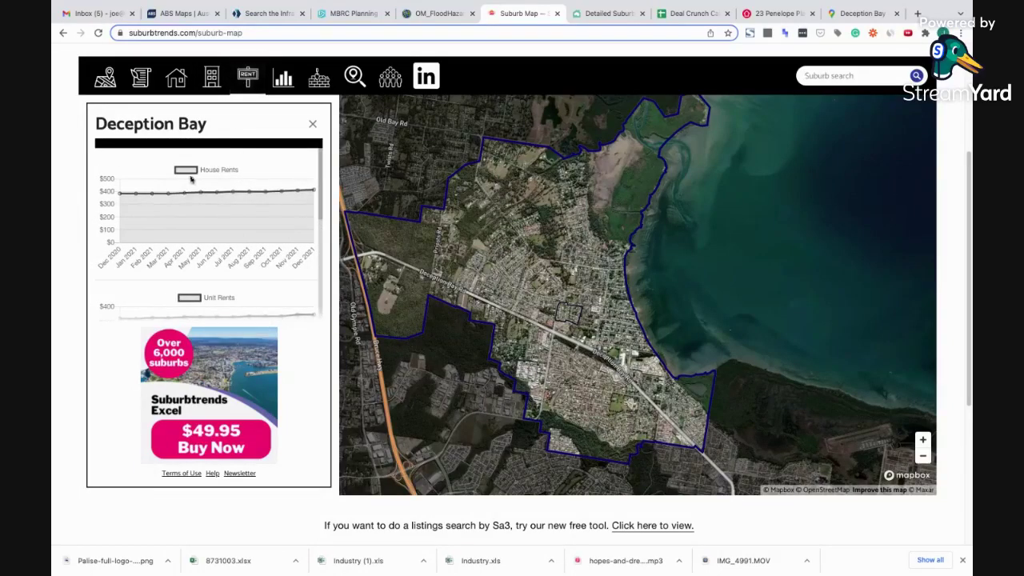
scroll(288, 201, down, 4)
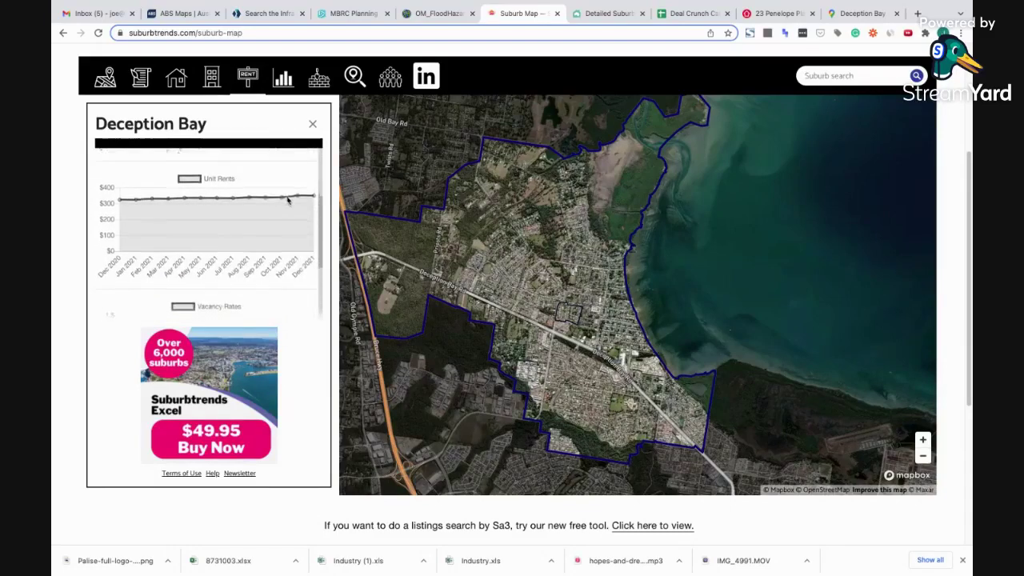
scroll(288, 201, up, 3)
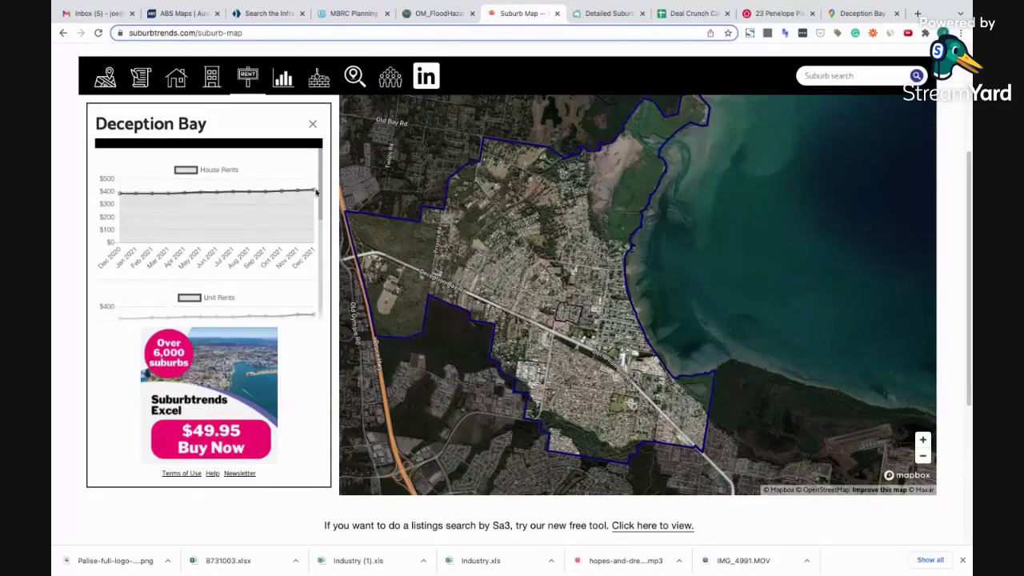
View the price segment charts for Deception Bay's units and houses
click(283, 77)
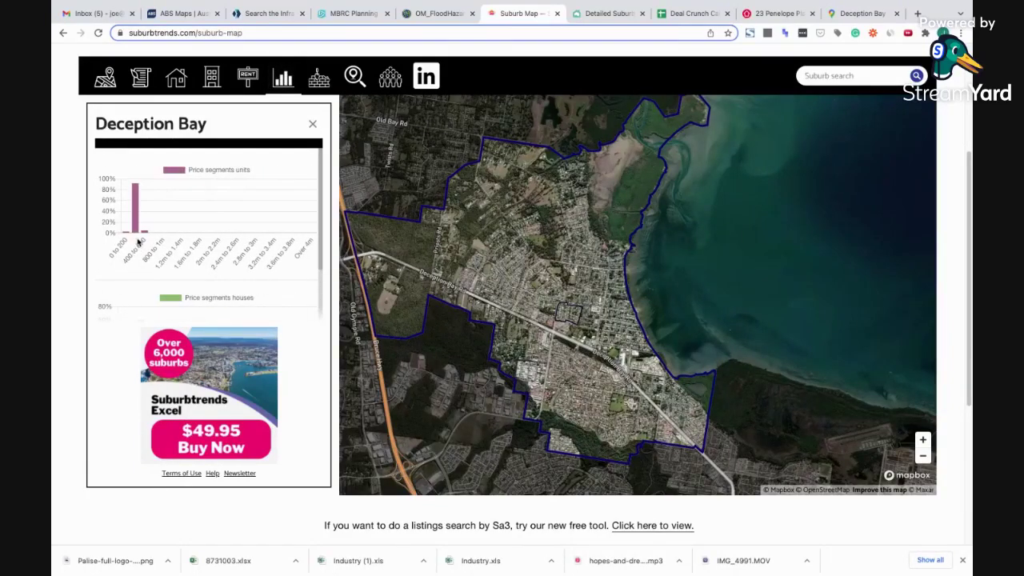
scroll(138, 242, down, 1)
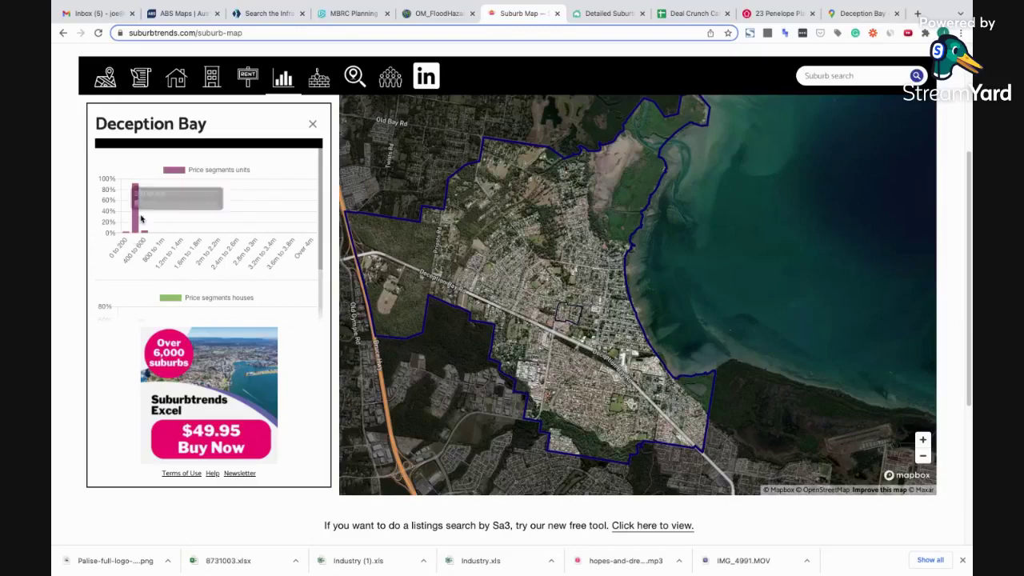
scroll(140, 218, down, 2)
scroll(141, 218, down, 1)
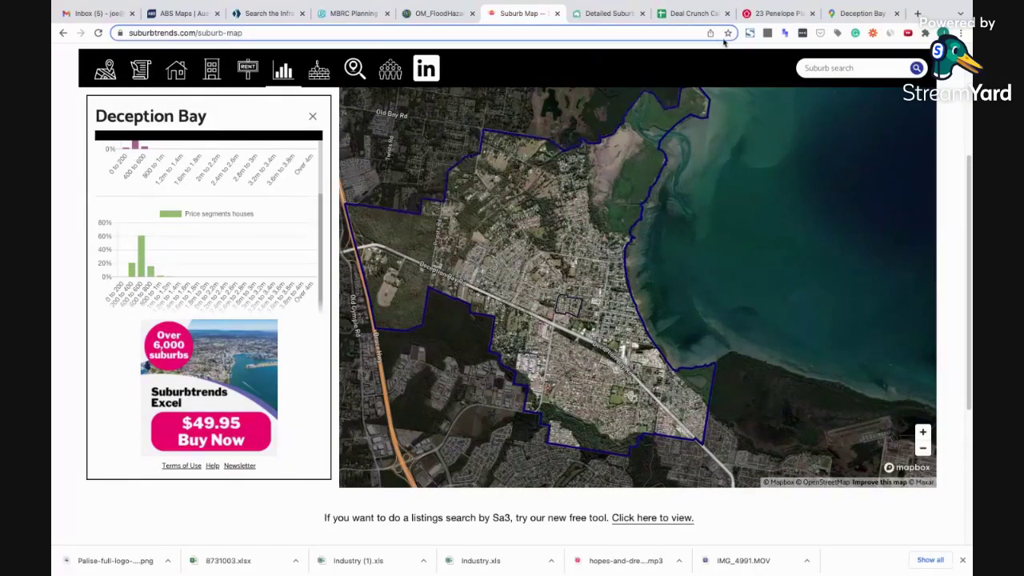
Open Domain's suburb profile page at domain.com.au/suburb-profile/ in a new browser tab
click(918, 14)
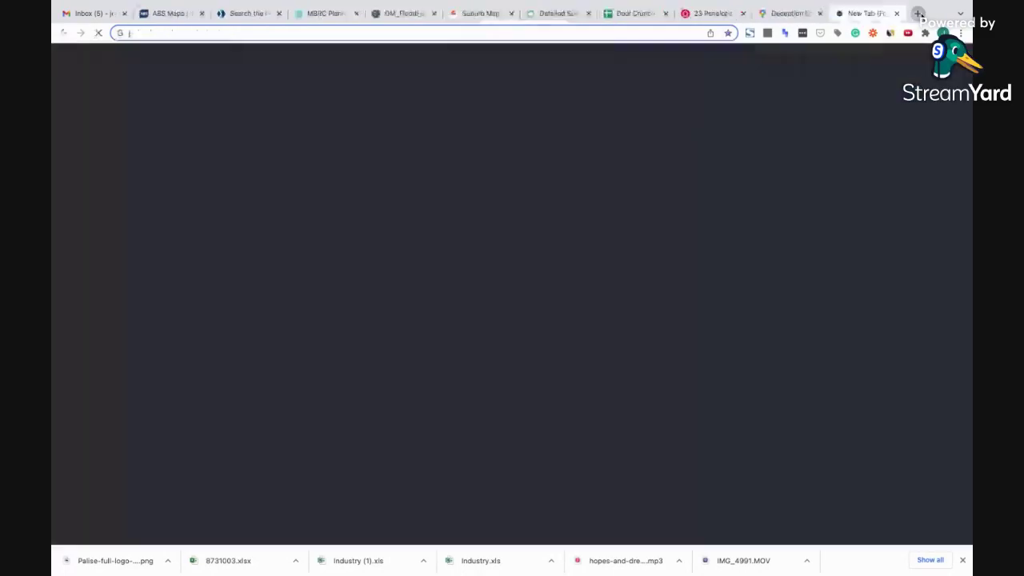
text(domain.com.au)
key(Up)
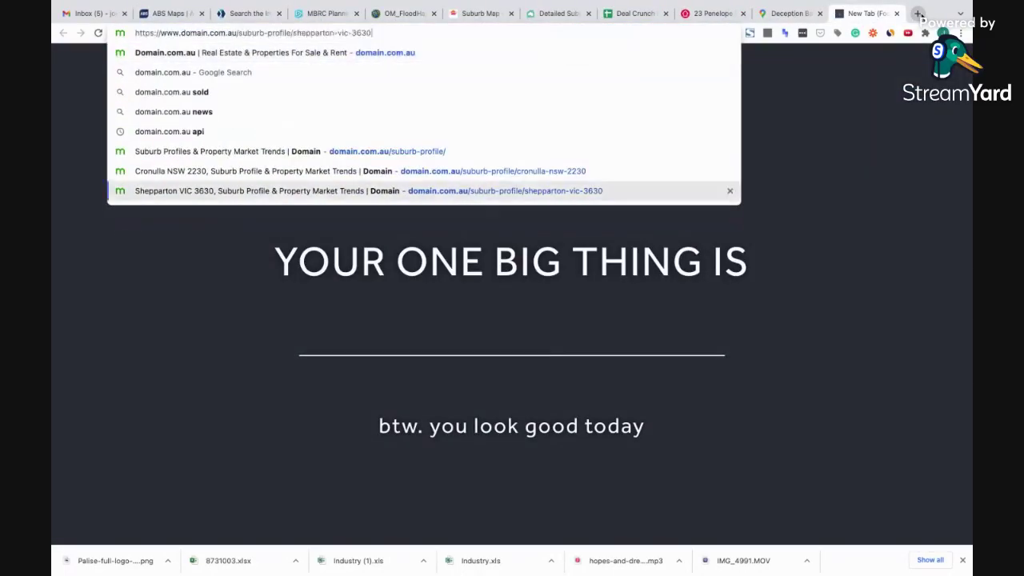
key(Up)
key(Up)
key(Return)
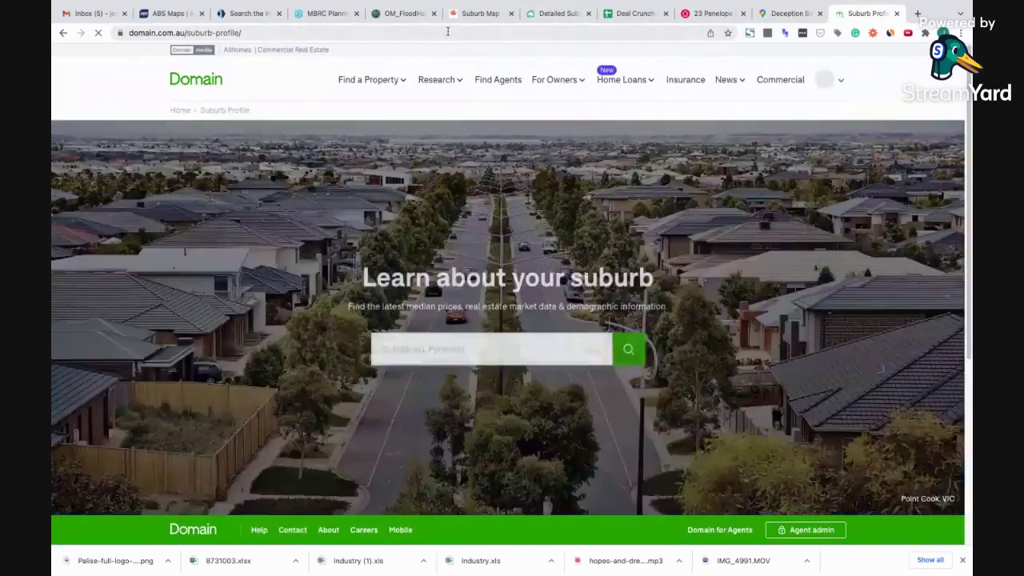
Return to the Suburbtrends map and examine the house price segments enlarged, including the 400 to 600 band, and the unit segments
click(472, 16)
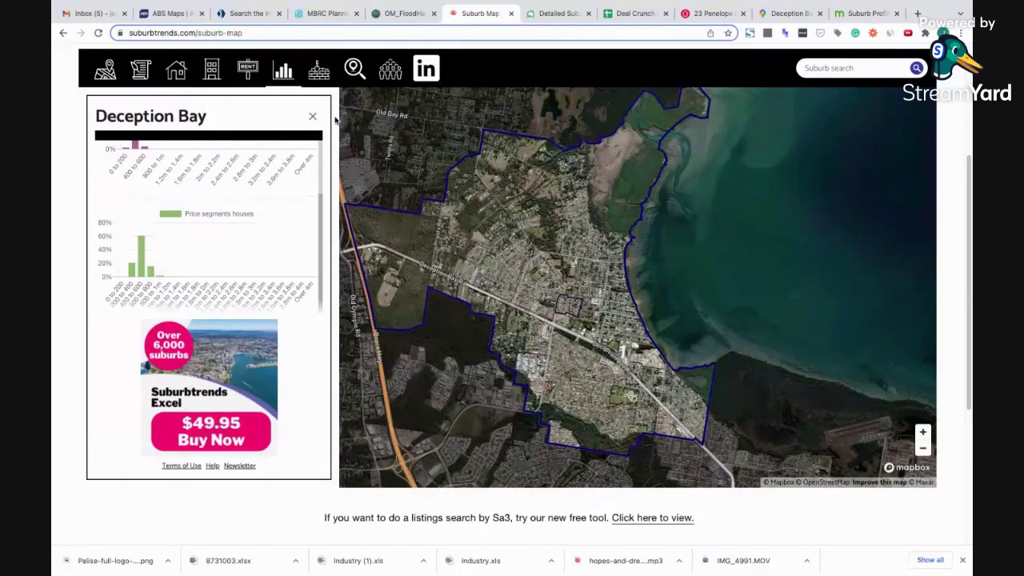
mouse_move(142, 260)
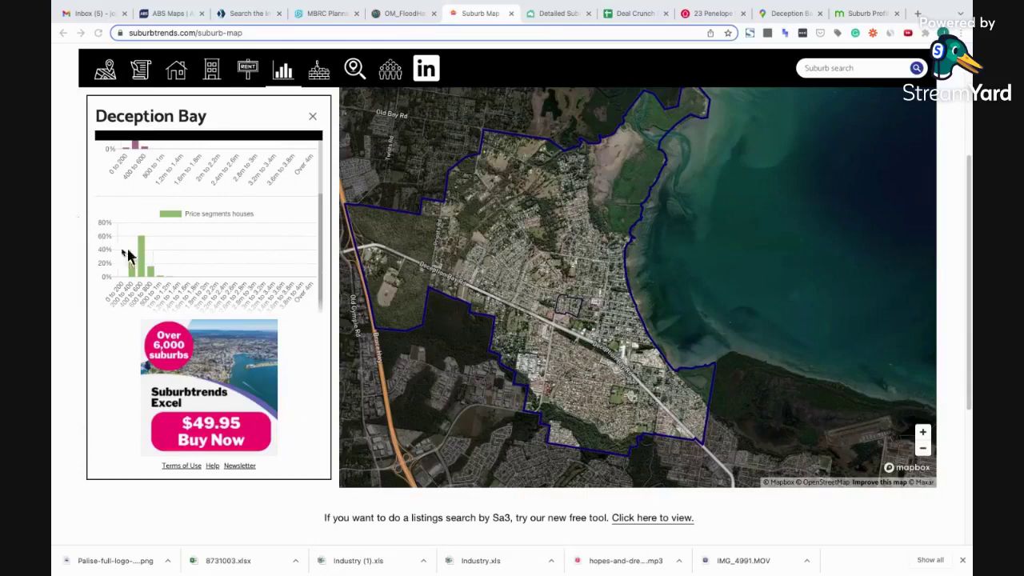
scroll(140, 248, up, 5)
scroll(140, 256, left, 3)
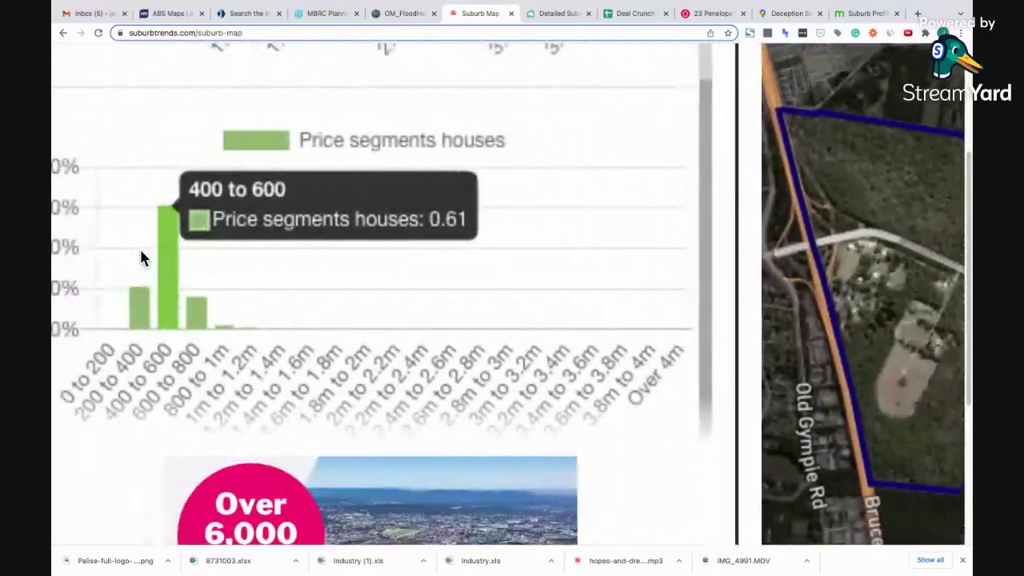
mouse_move(252, 305)
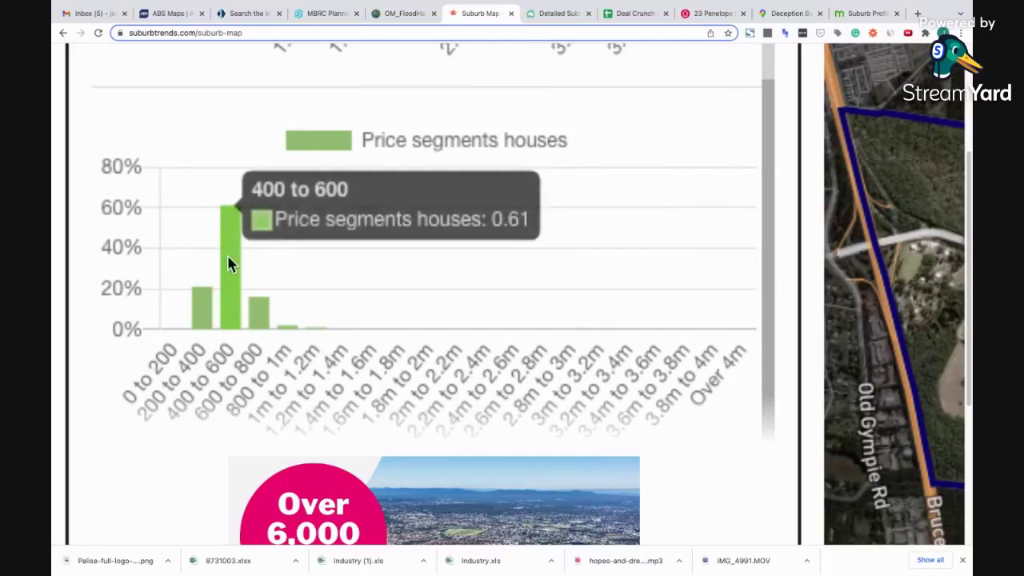
key(ctrl+minus)
key(ctrl+minus)
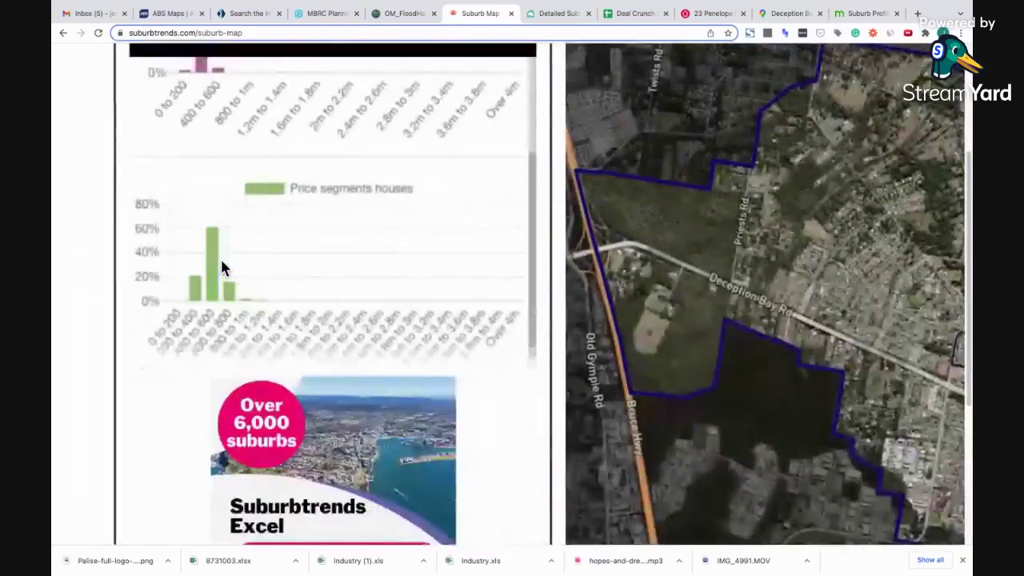
scroll(222, 268, up, 3)
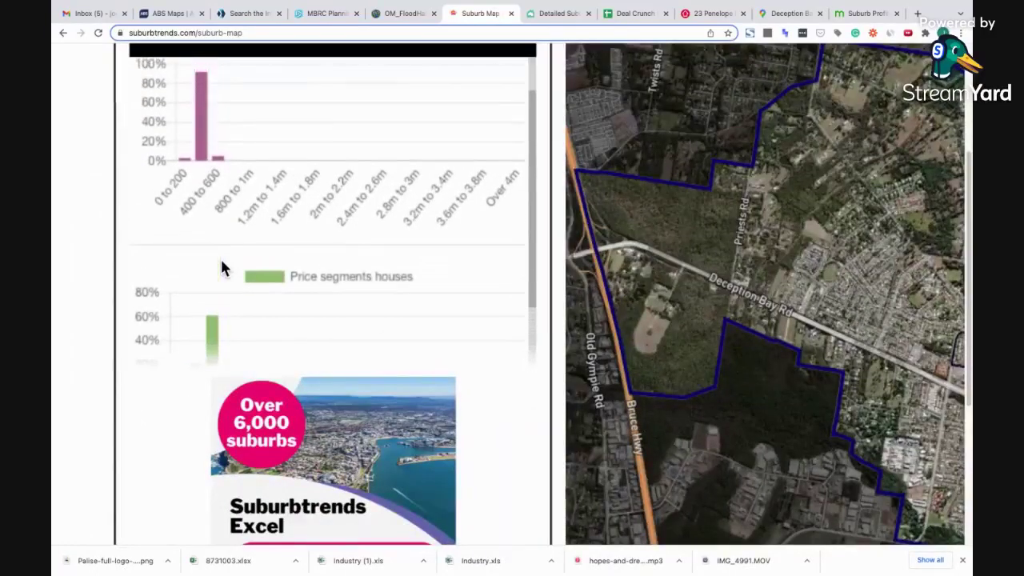
Switch back to Domain's suburb profiles and open the profile for Deception Bay, QLD, 4508
click(864, 13)
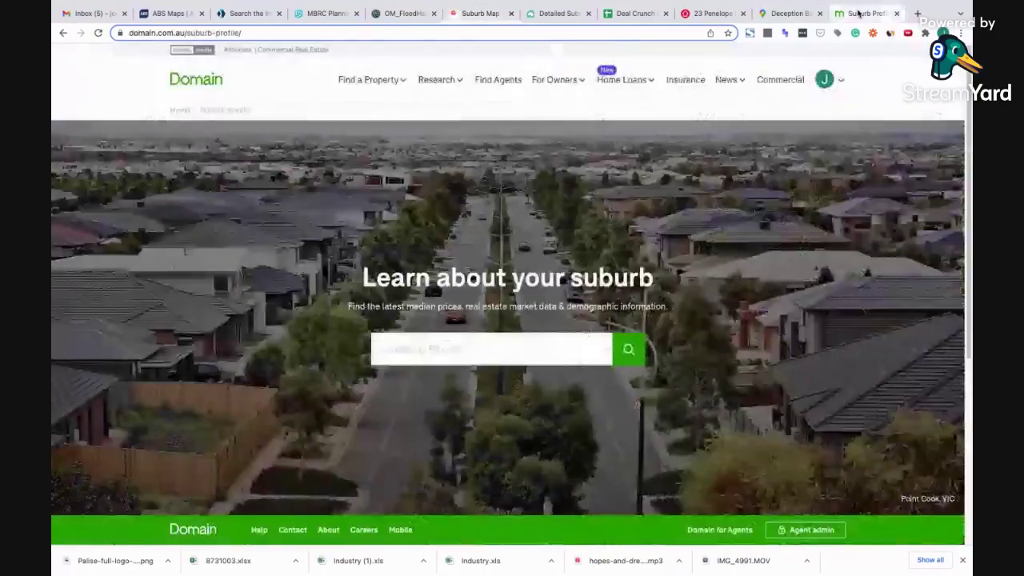
click(514, 360)
text(de)
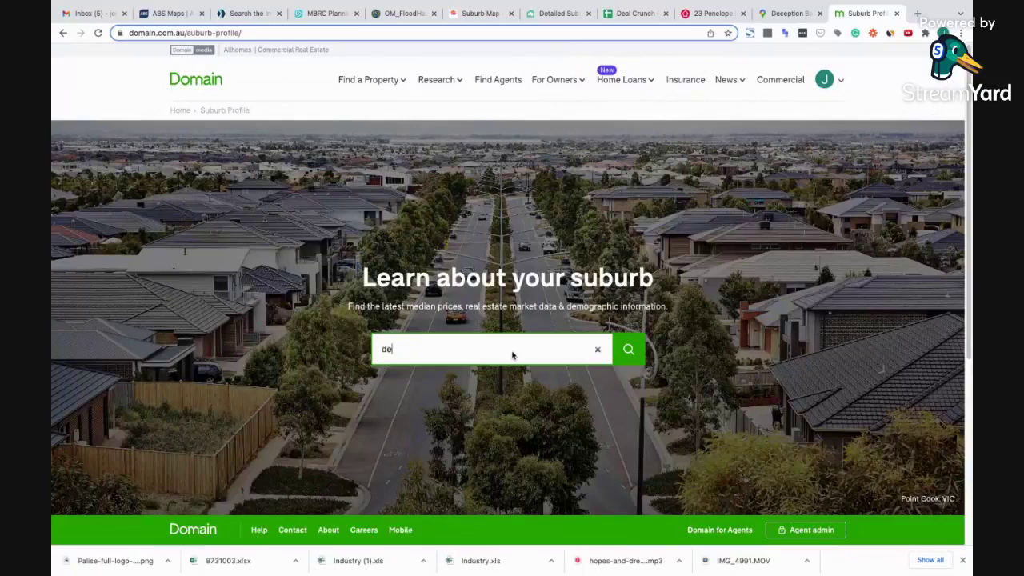
text(ce)
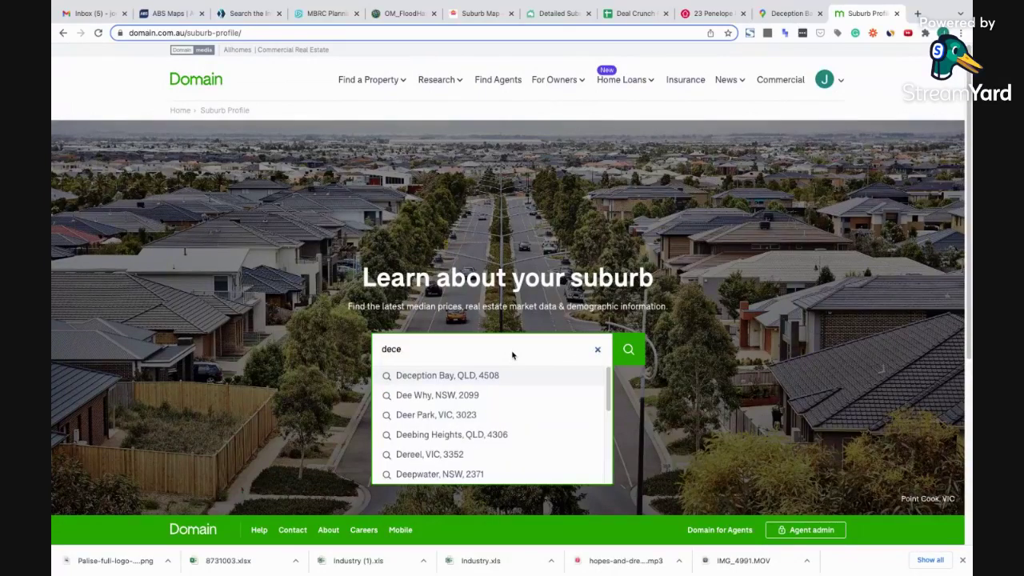
key(Return)
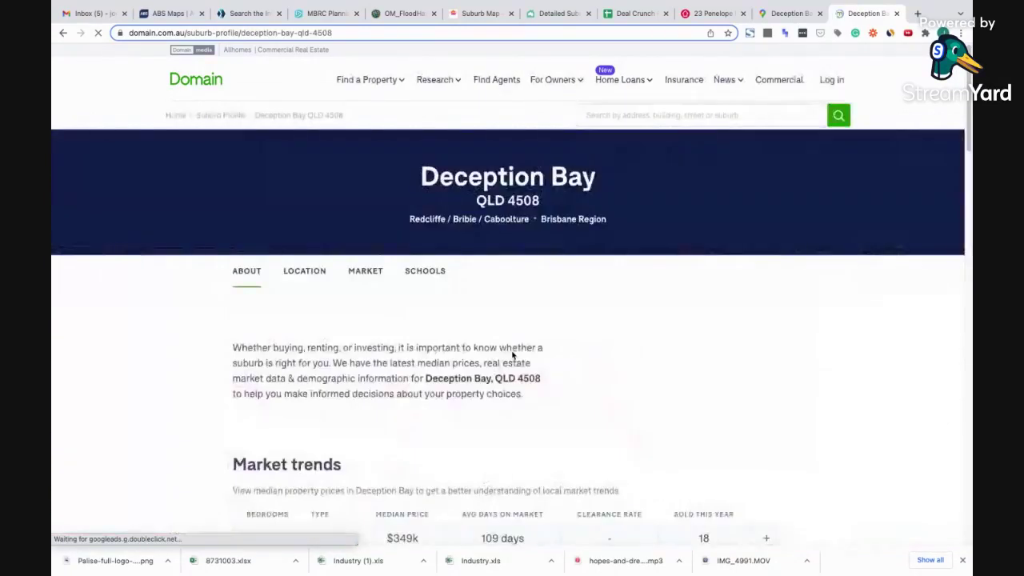
Enlarge the Market trends table and compare median prices and average days on market across bedroom counts
scroll(438, 303, down, 2)
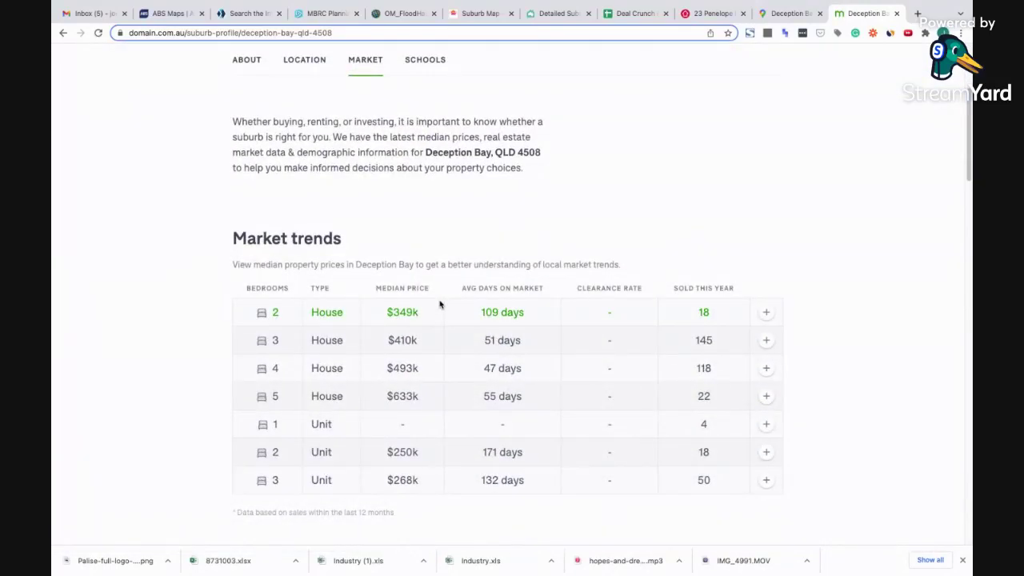
key(ctrl+plus)
key(ctrl+plus)
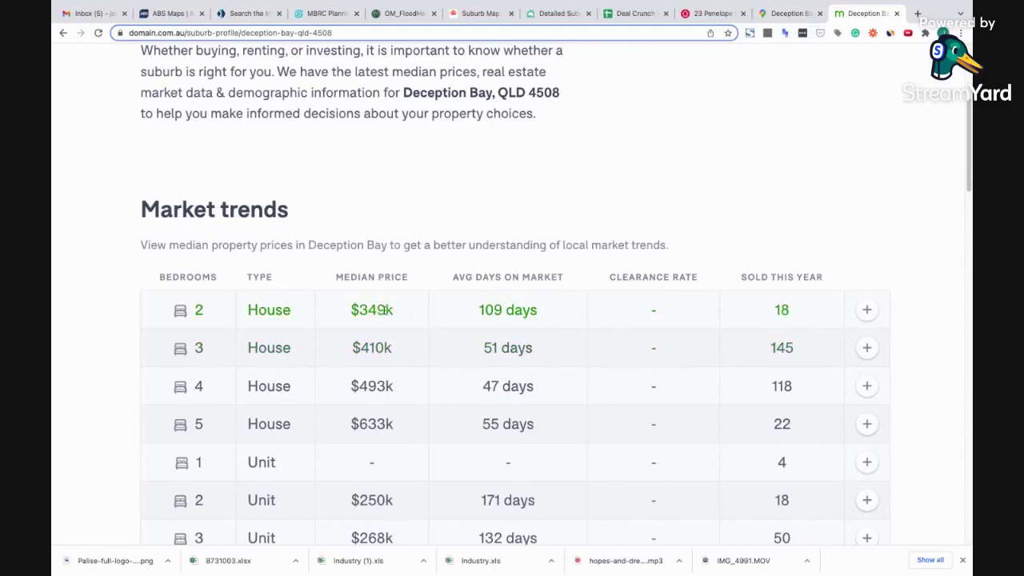
drag(348, 310, 407, 310)
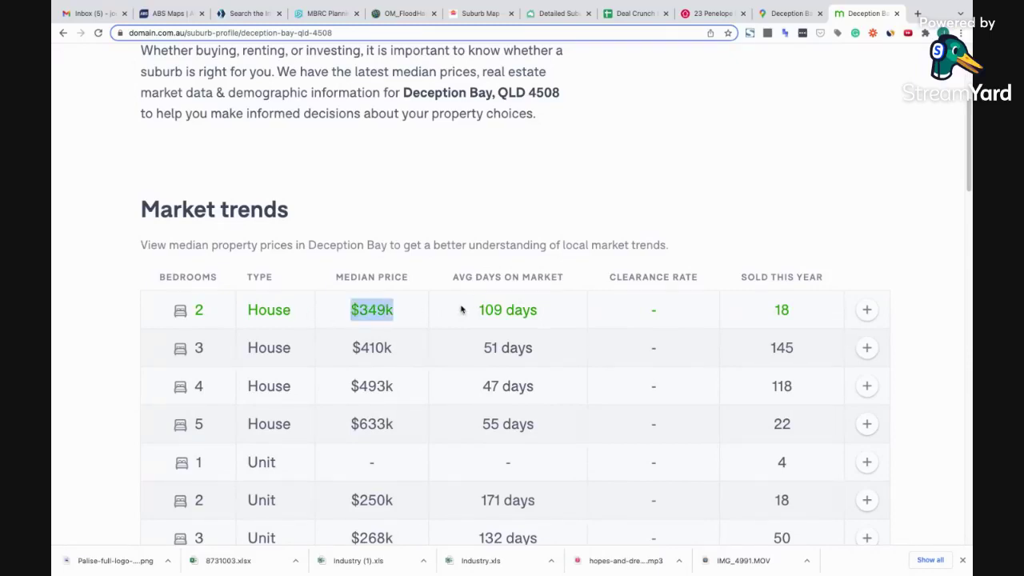
drag(478, 310, 545, 321)
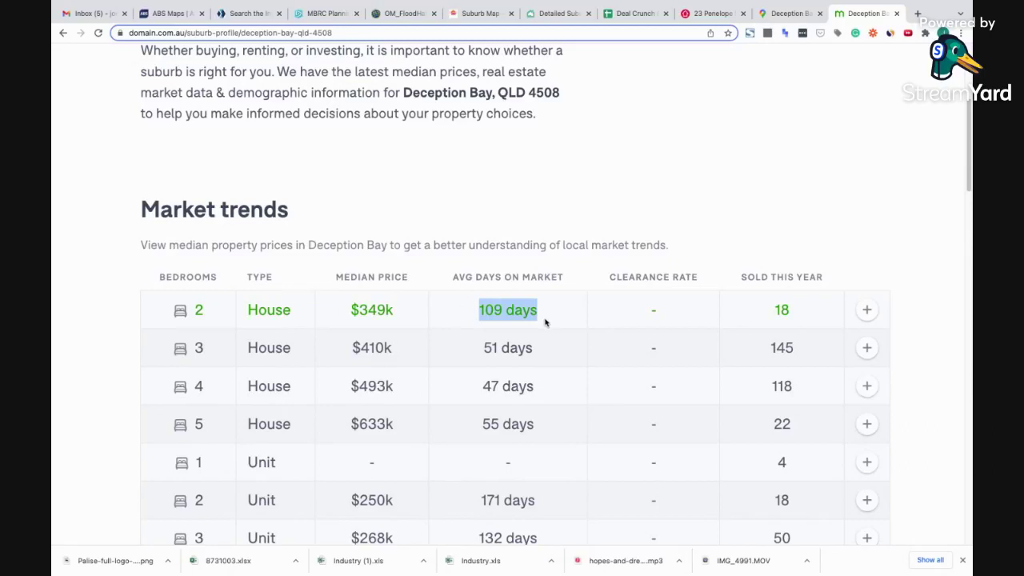
scroll(546, 322, down, 1)
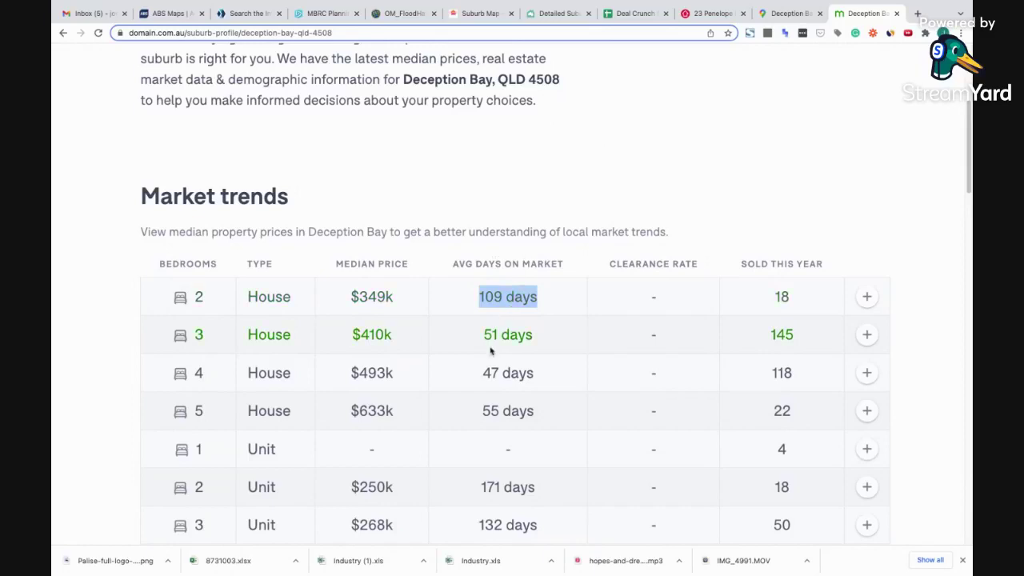
drag(482, 372, 540, 377)
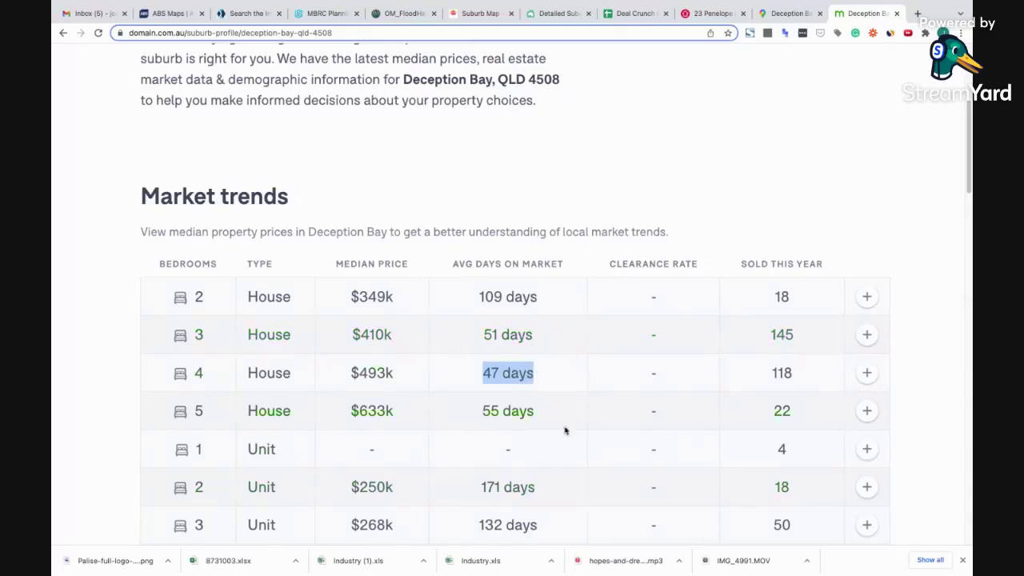
scroll(516, 360, down, 1)
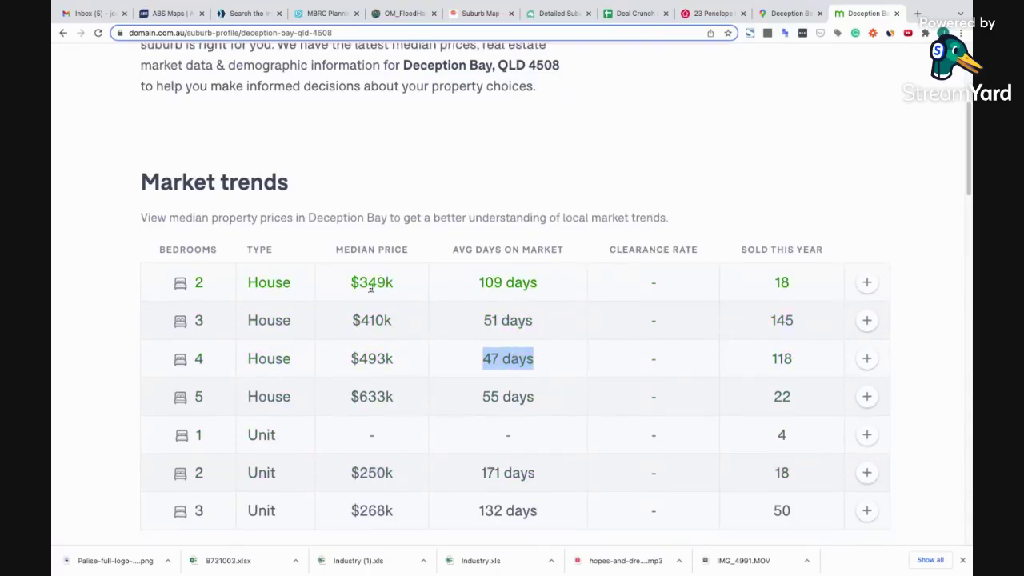
drag(351, 284, 411, 293)
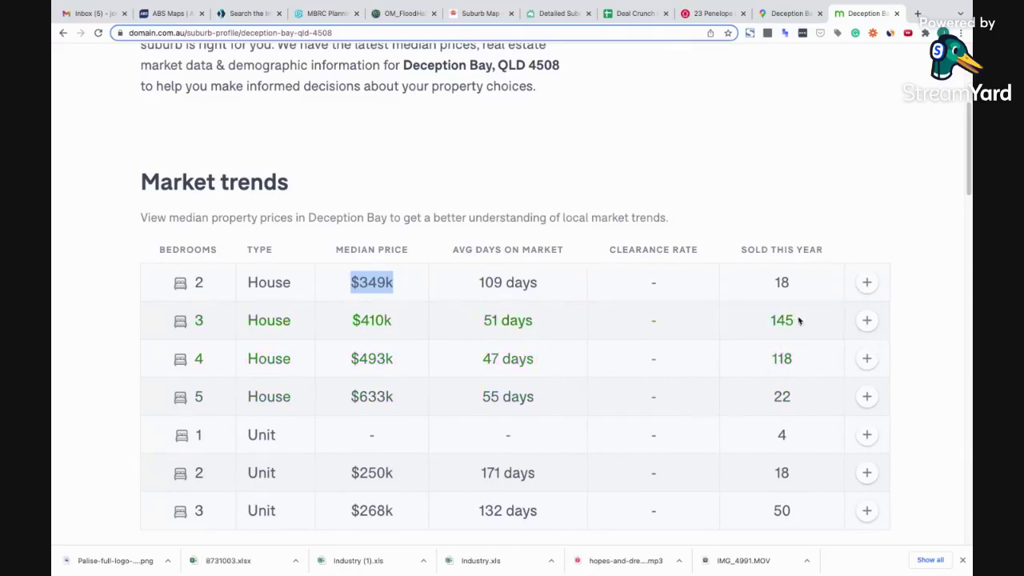
Expand the 3-bedroom house entry under Market trends and view its market performance and sales growth
click(867, 325)
scroll(702, 329, down, 1)
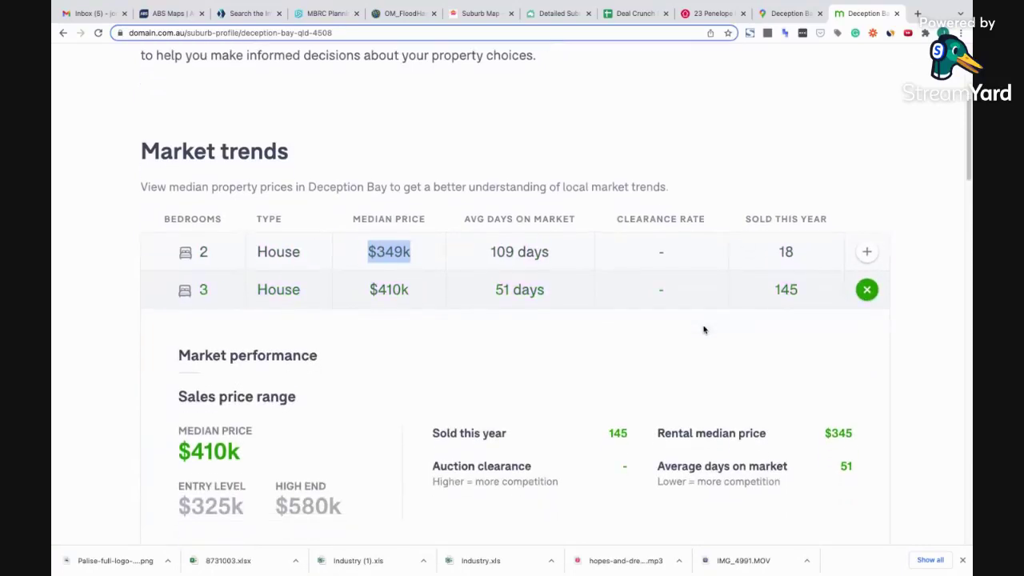
scroll(704, 330, down, 3)
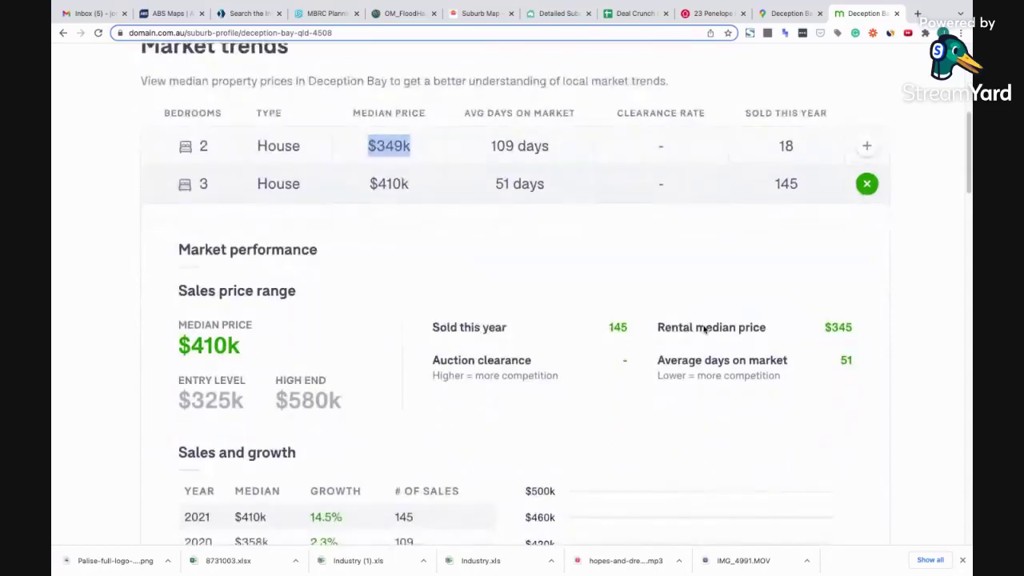
Collapse the 3-bedroom house entry and review the 5-bedroom house entry's market performance and sales growth, closing it when done
scroll(704, 331, down, 1)
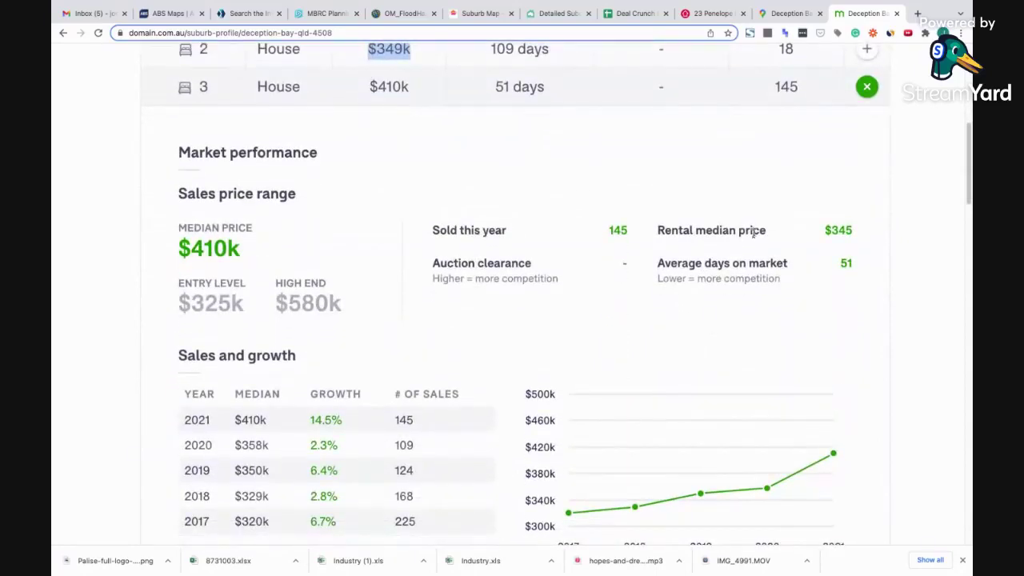
click(864, 93)
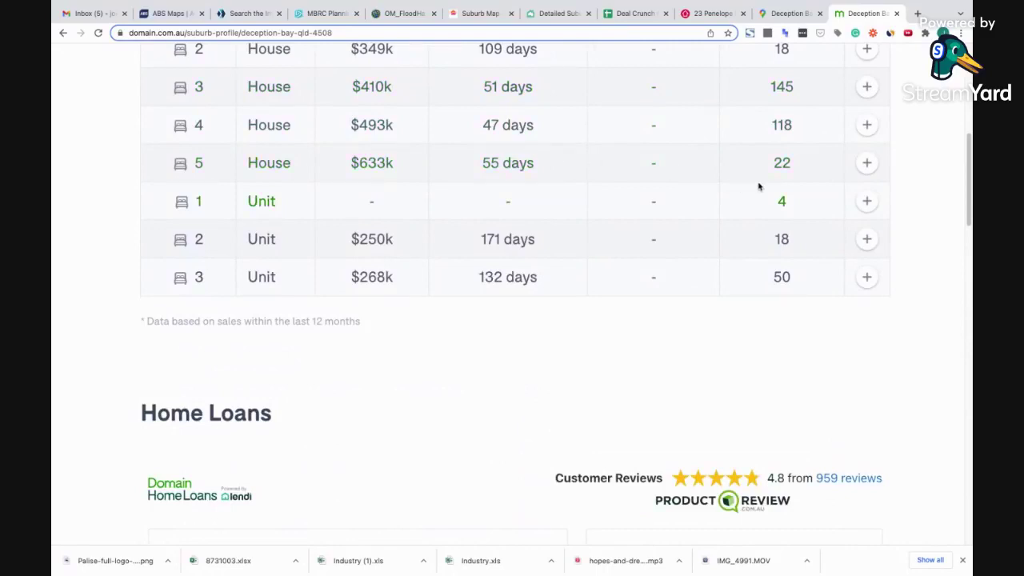
scroll(819, 185, up, 1)
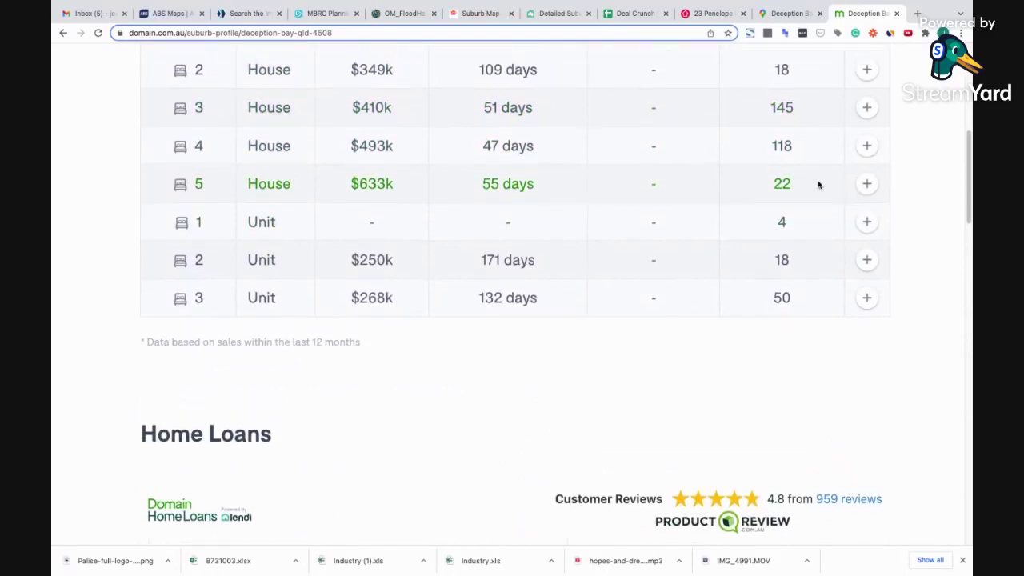
click(868, 185)
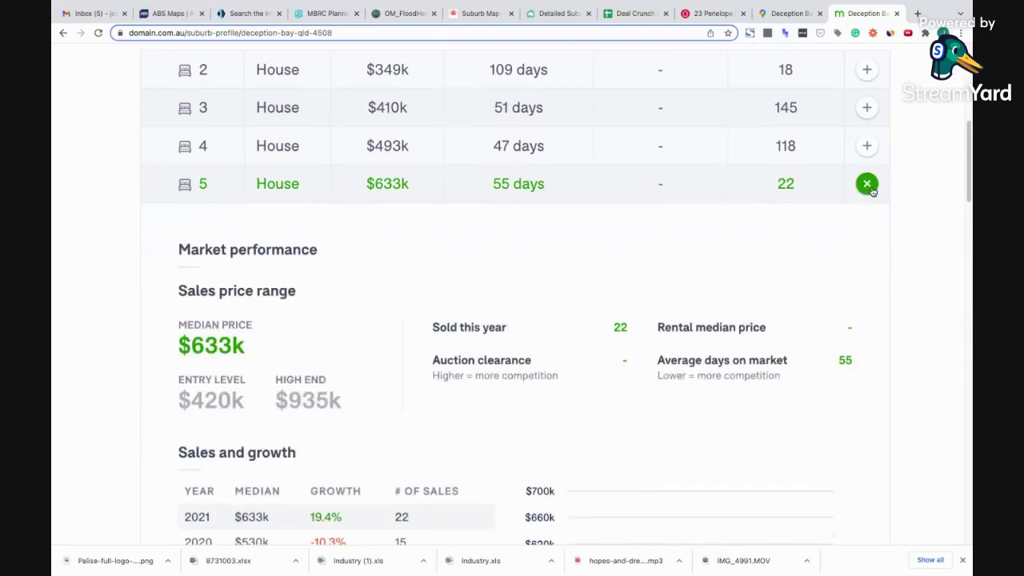
scroll(770, 316, down, 2)
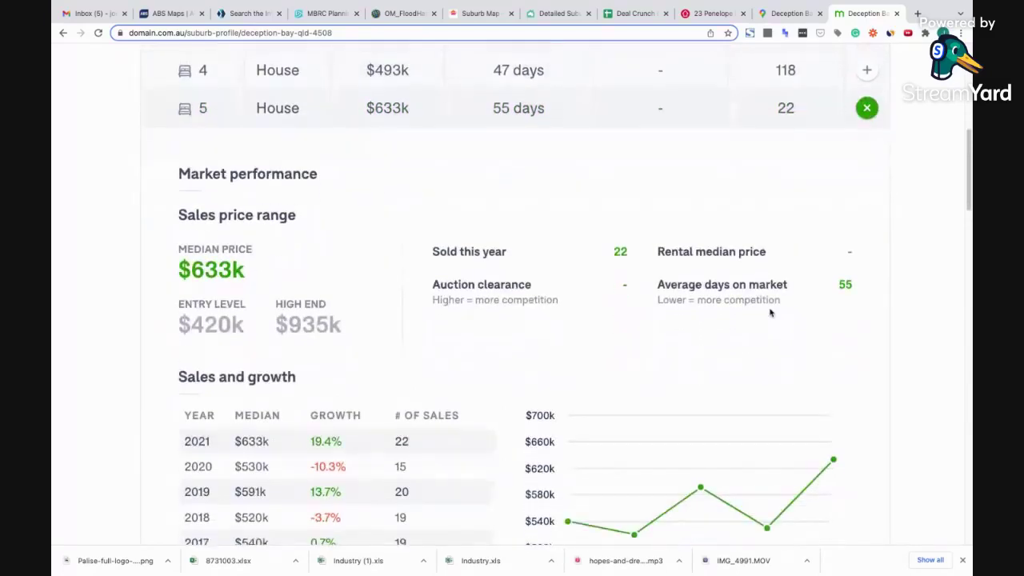
scroll(770, 313, down, 4)
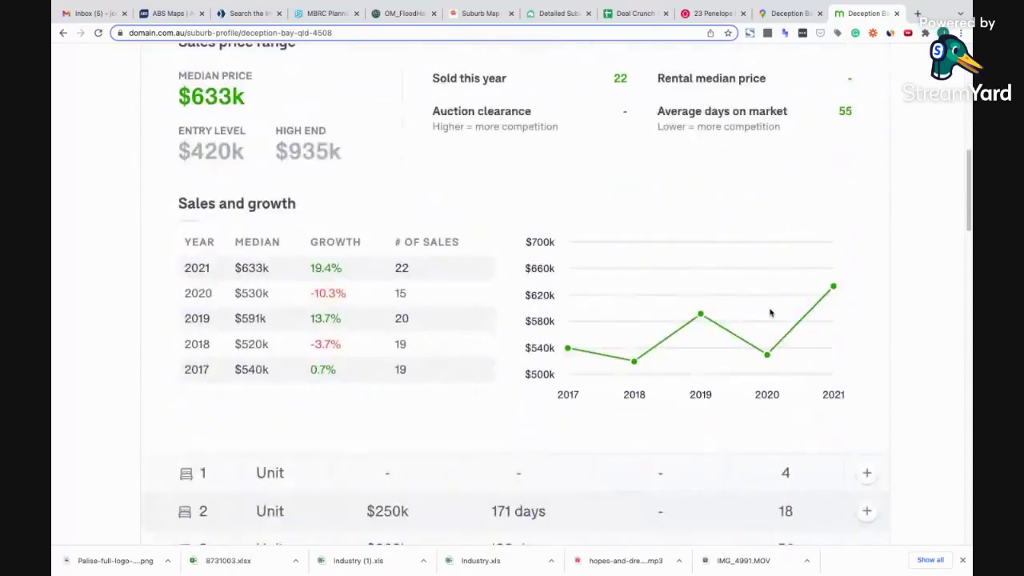
scroll(771, 313, up, 5)
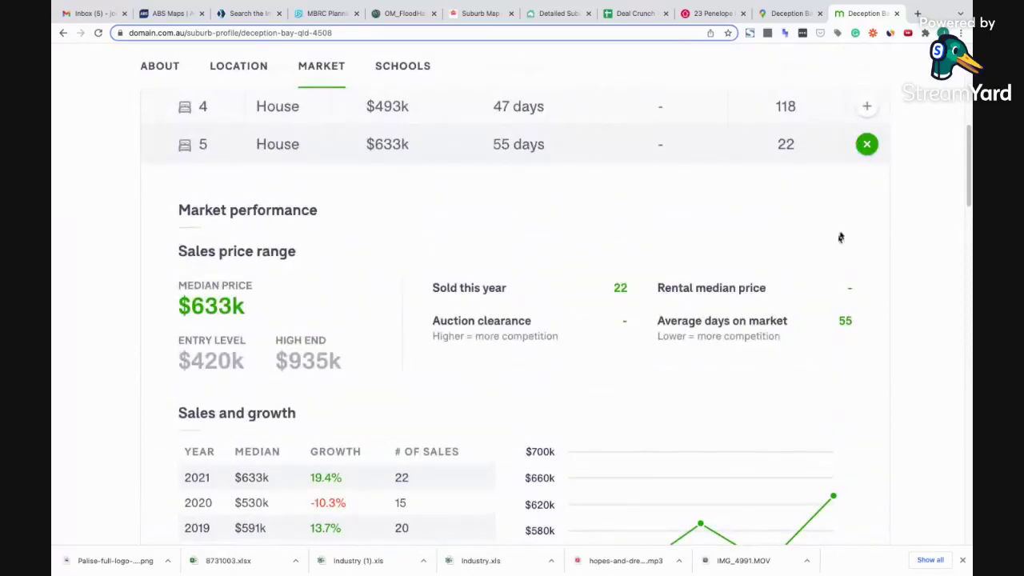
click(867, 145)
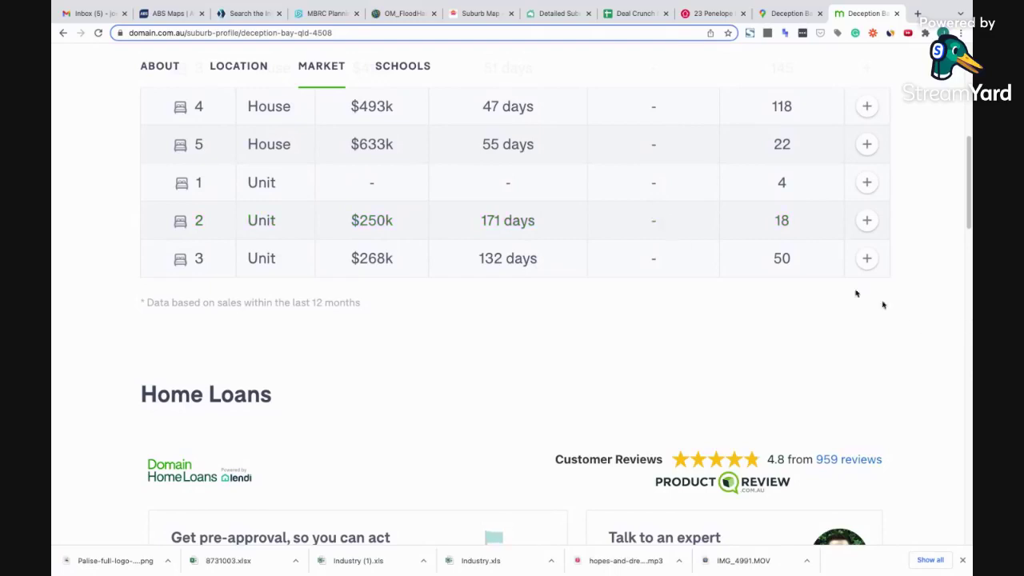
scroll(614, 316, up, 1)
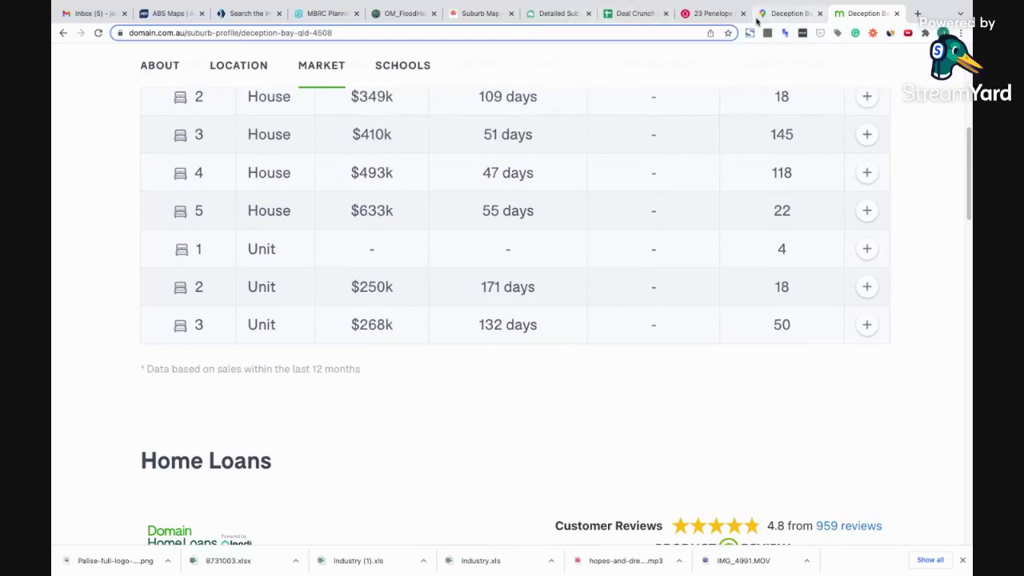
Switch to Google Maps and inspect the satellite view of the streets around Warren Crescent, between Shayne Avenue and Lagoon Creek
click(780, 13)
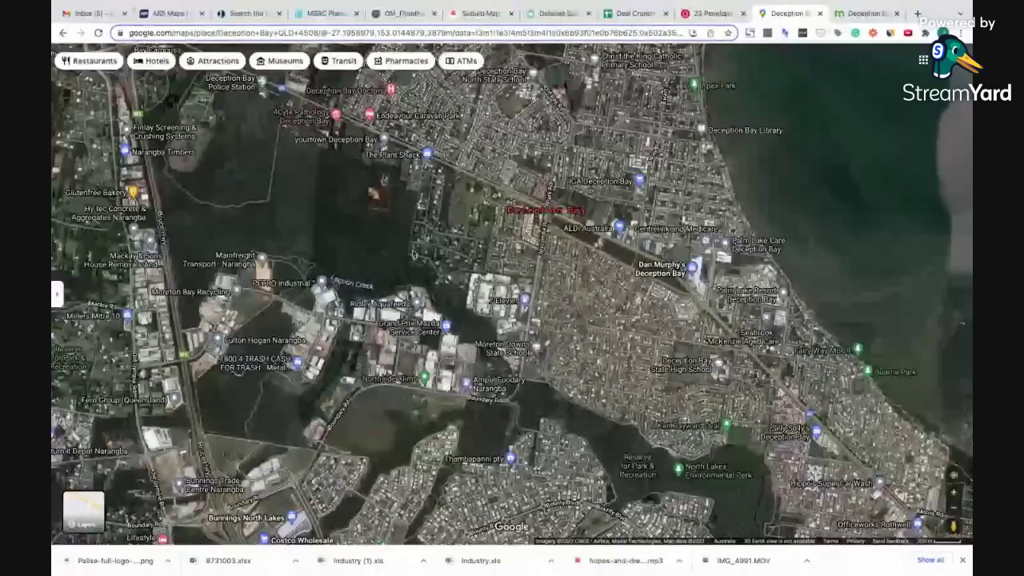
scroll(413, 254, up, 3)
scroll(548, 247, down, 1)
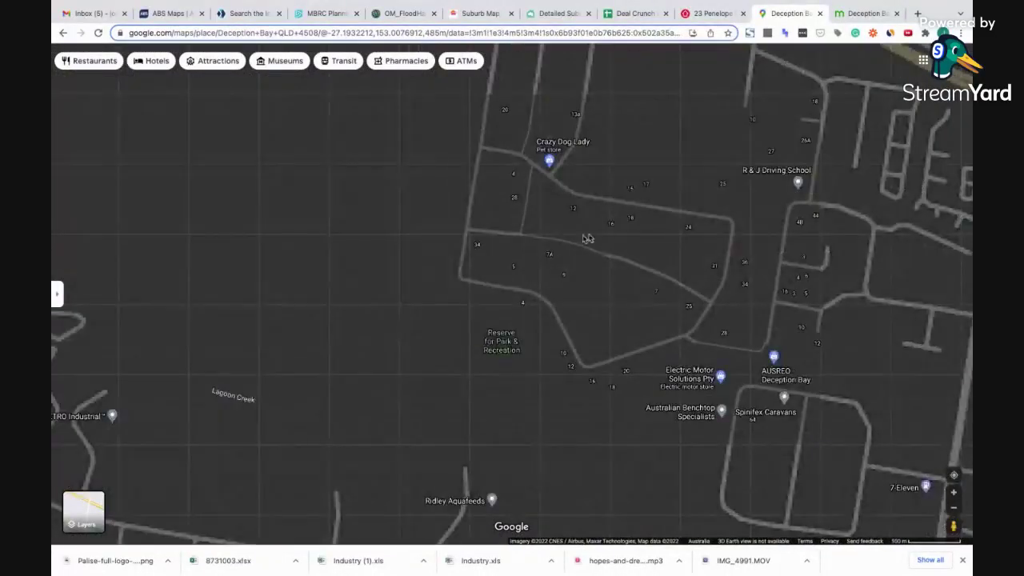
scroll(549, 248, up, 2)
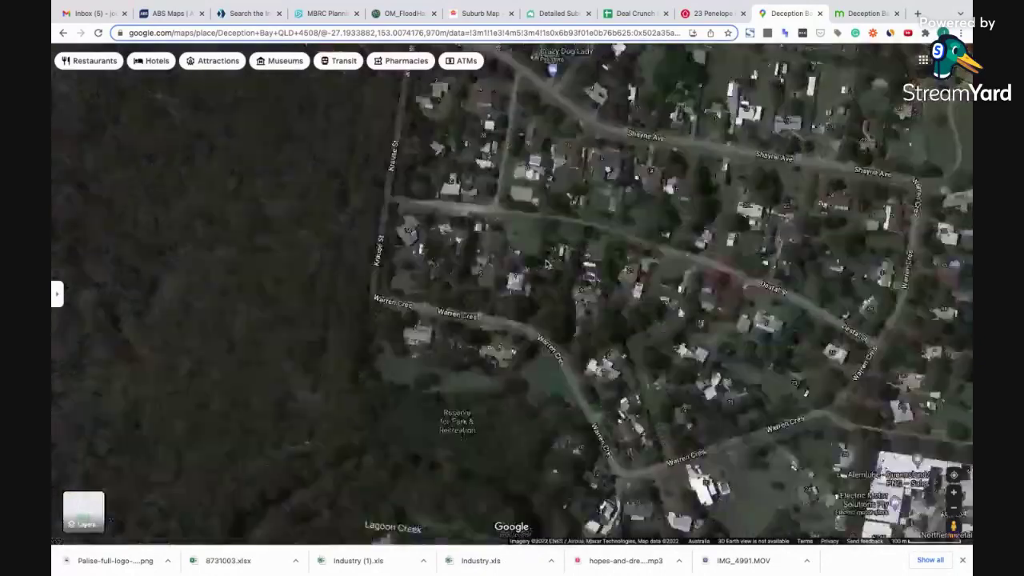
scroll(553, 254, down, 2)
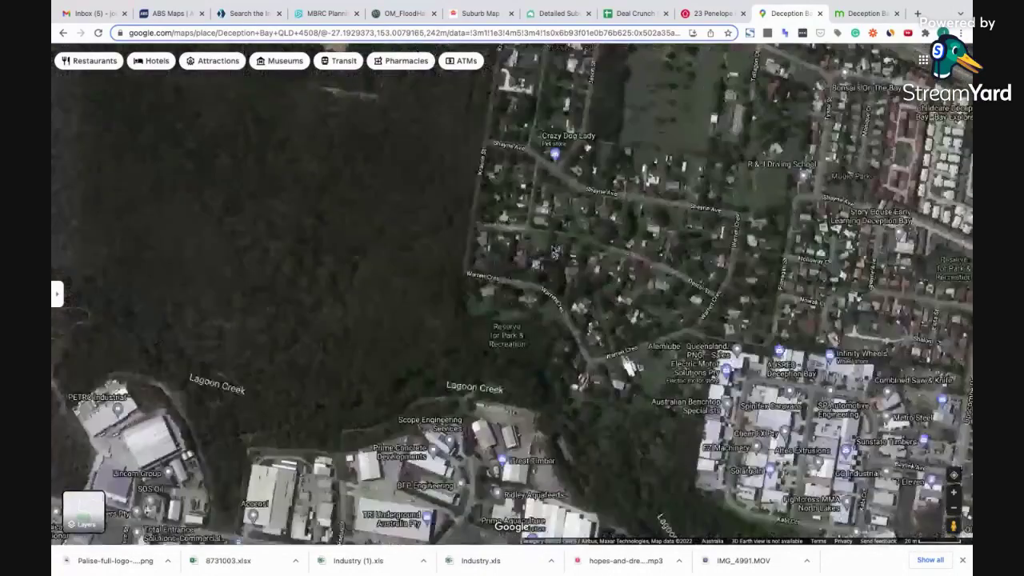
Return to Domain's Deception Bay profile and compare the 3- and 4-bedroom house median prices in the Market trends table
click(861, 20)
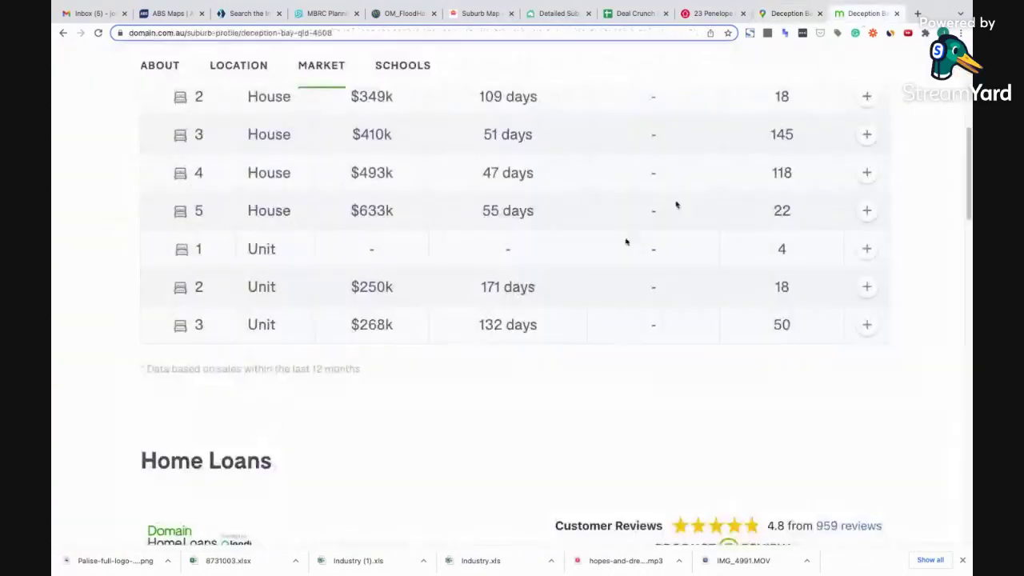
scroll(488, 168, up, 3)
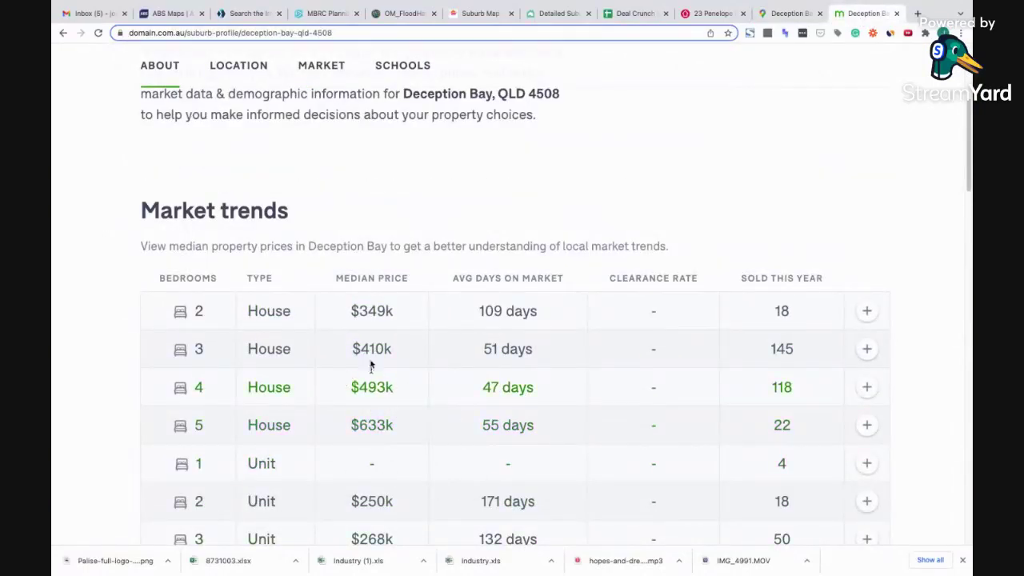
scroll(370, 366, down, 1)
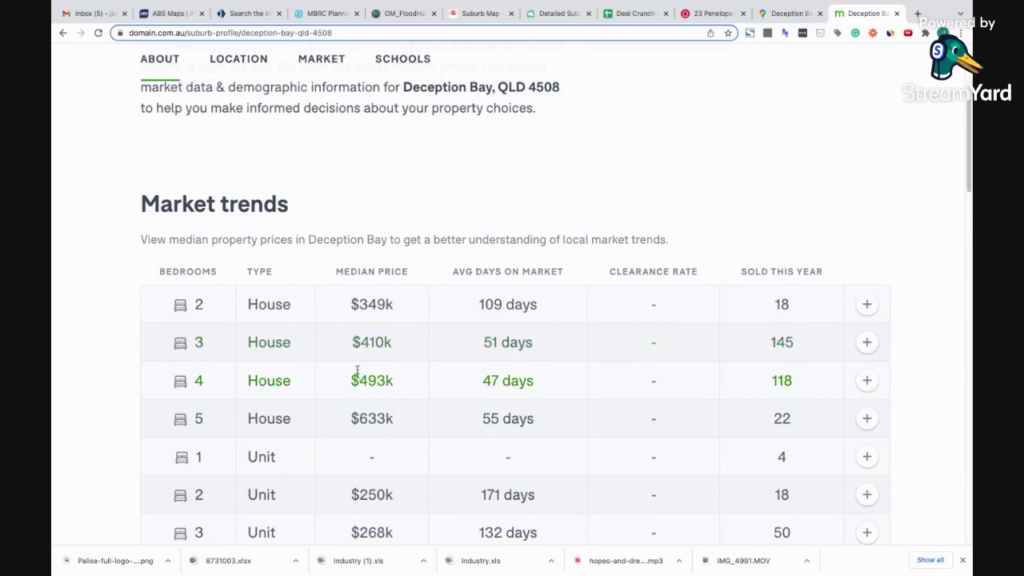
Glance at the house listing on realestate.com.au, return to Domain's suburb profile and open Domain's home page
click(717, 16)
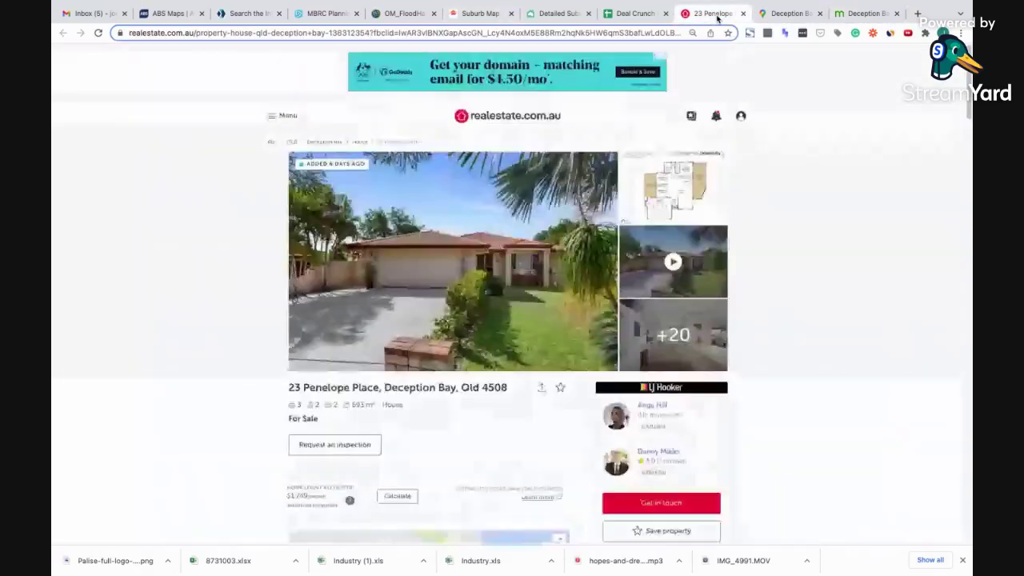
click(862, 14)
scroll(379, 198, up, 3)
scroll(360, 224, up, 8)
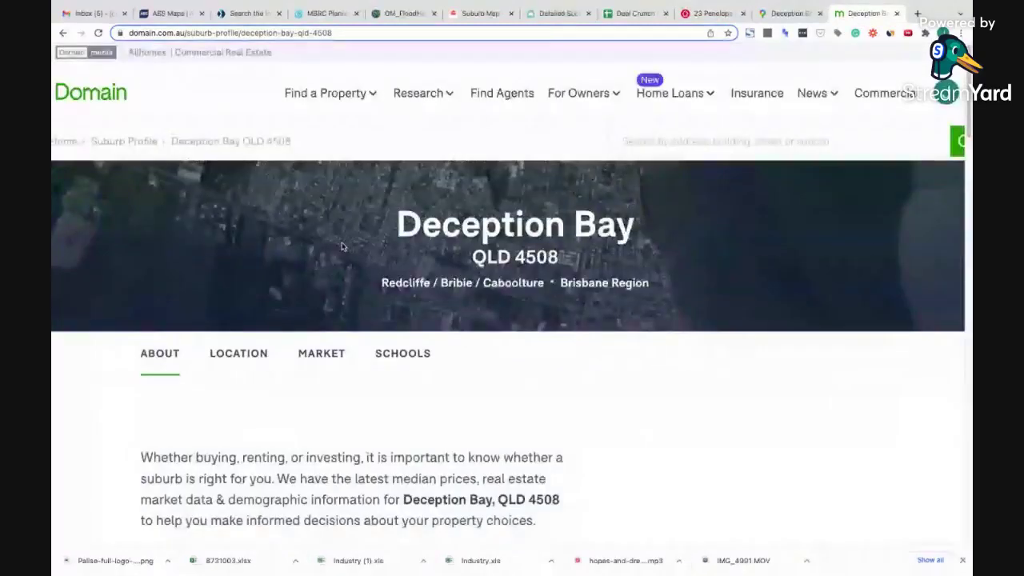
scroll(167, 105, down, 1)
click(99, 96)
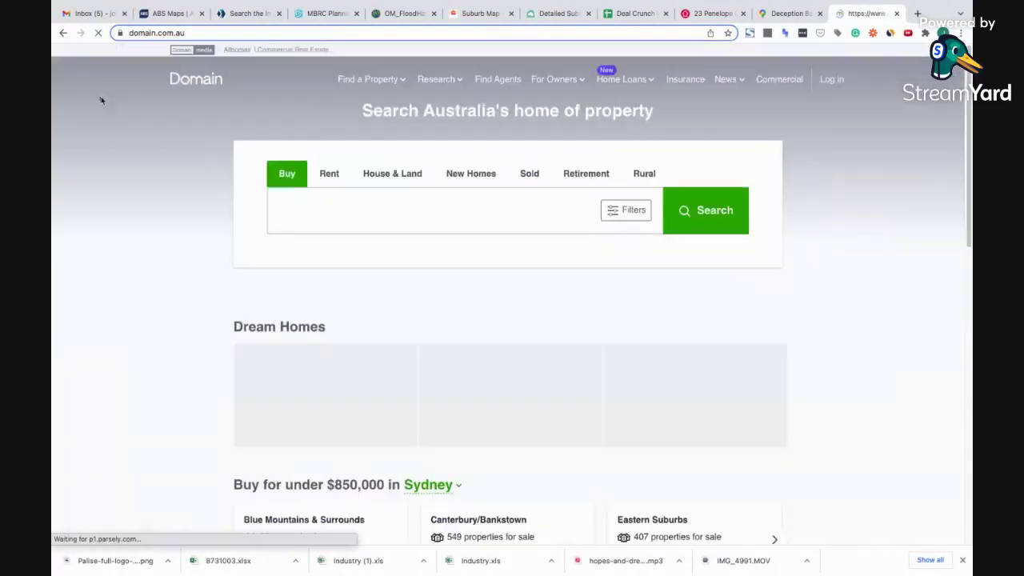
Open the filters for the Buy search and restrict it to houses priced $450k - $650k
click(325, 212)
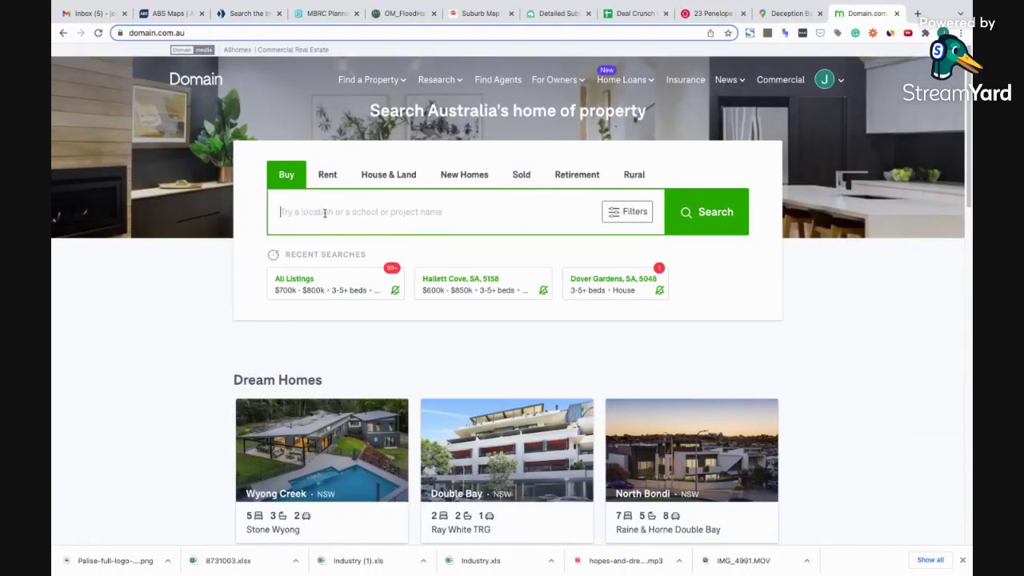
click(628, 211)
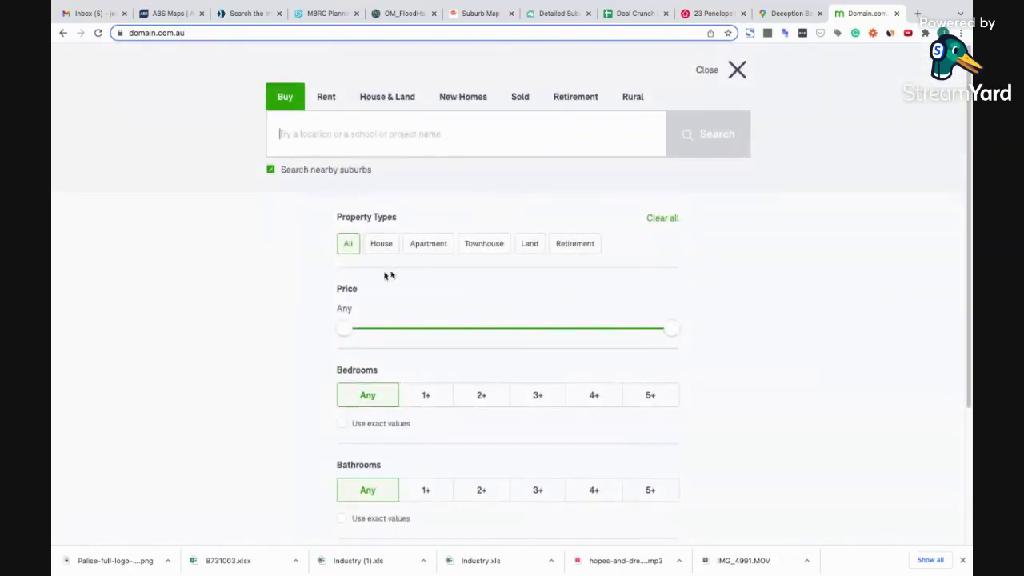
click(382, 249)
drag(385, 331, 444, 325)
right_click(428, 329)
click(419, 329)
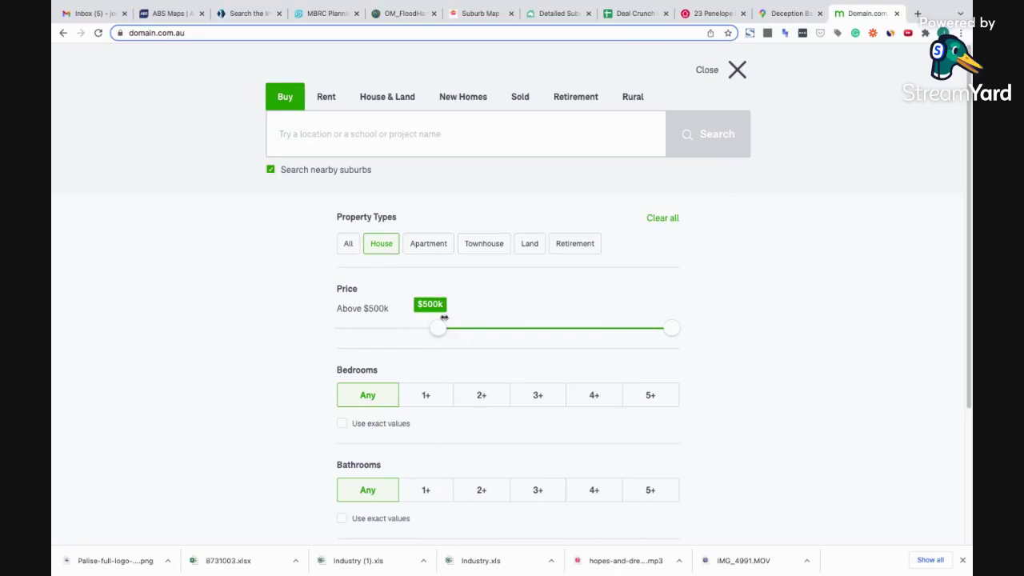
drag(444, 318, 442, 320)
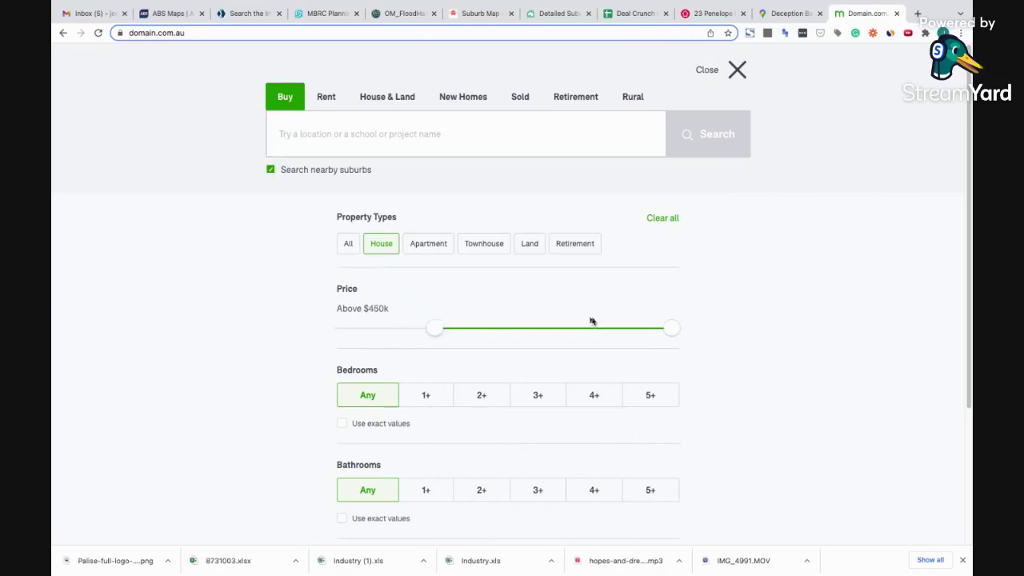
drag(679, 330, 555, 327)
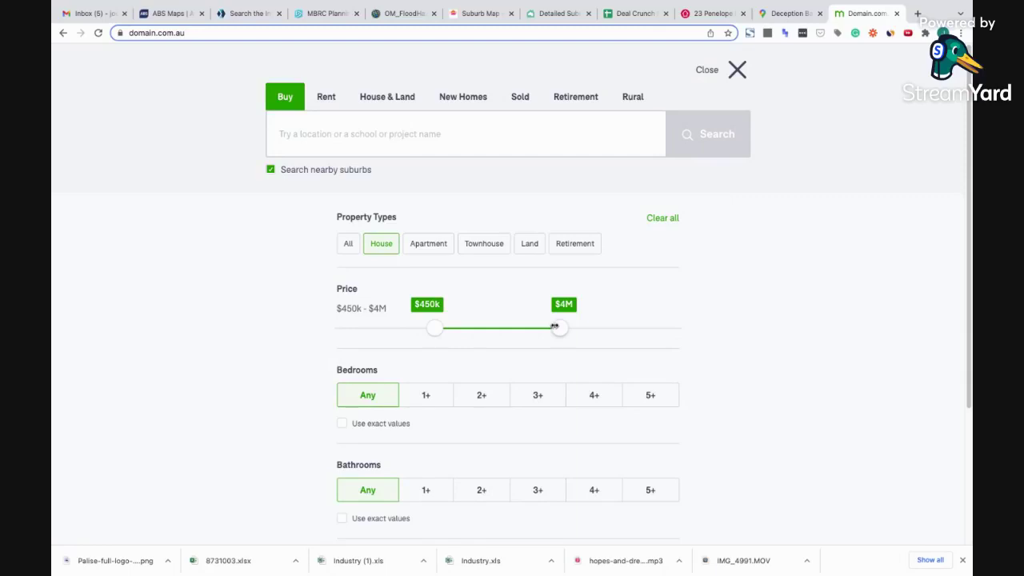
drag(555, 327, 453, 331)
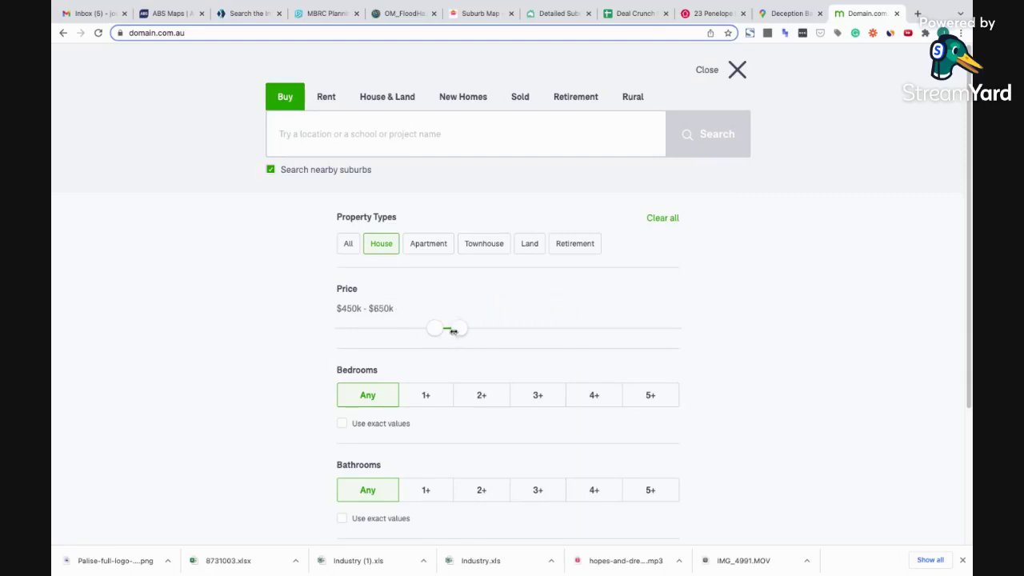
Filter for 3+ bedrooms and, among the additional filters, set the maximum land size to 1000 m²
click(532, 397)
scroll(528, 400, down, 3)
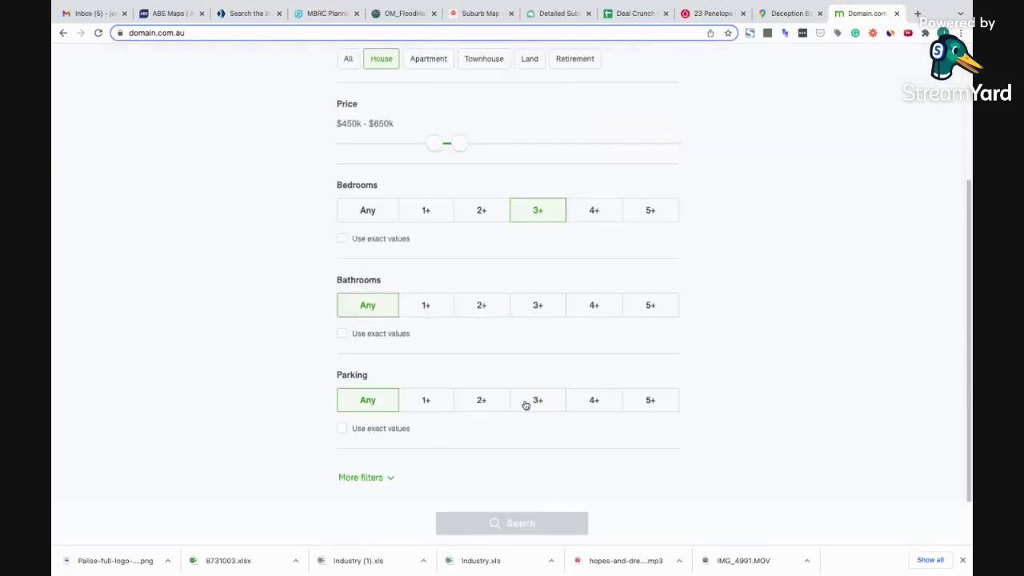
click(360, 473)
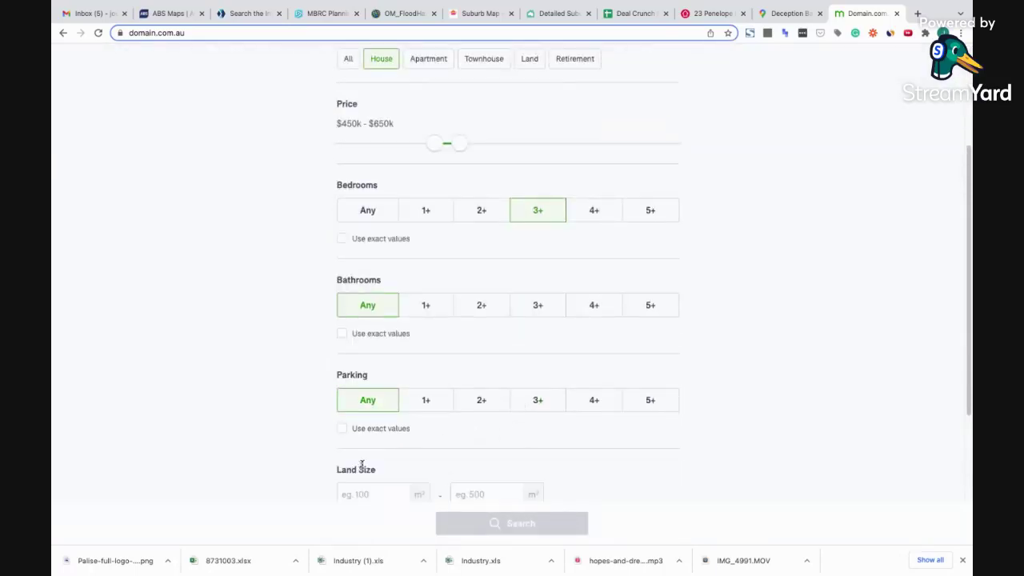
click(479, 495)
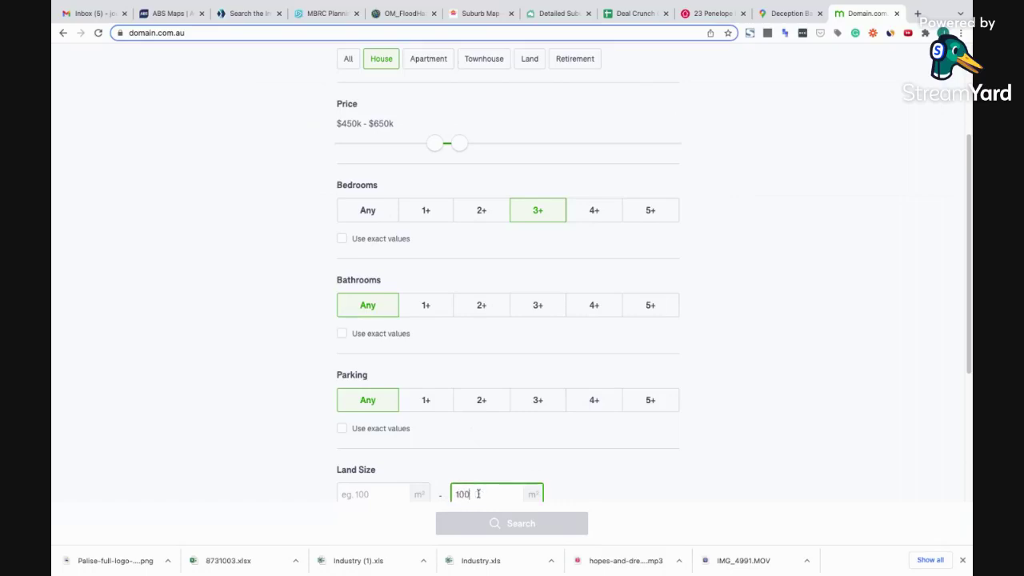
scroll(479, 480, down, 3)
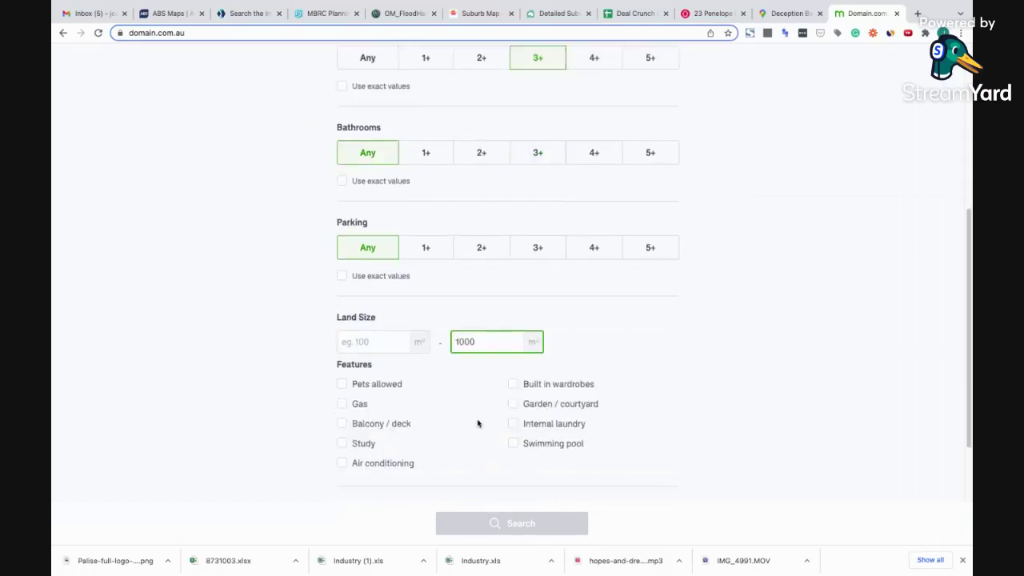
scroll(484, 424, down, 3)
scroll(460, 345, up, 8)
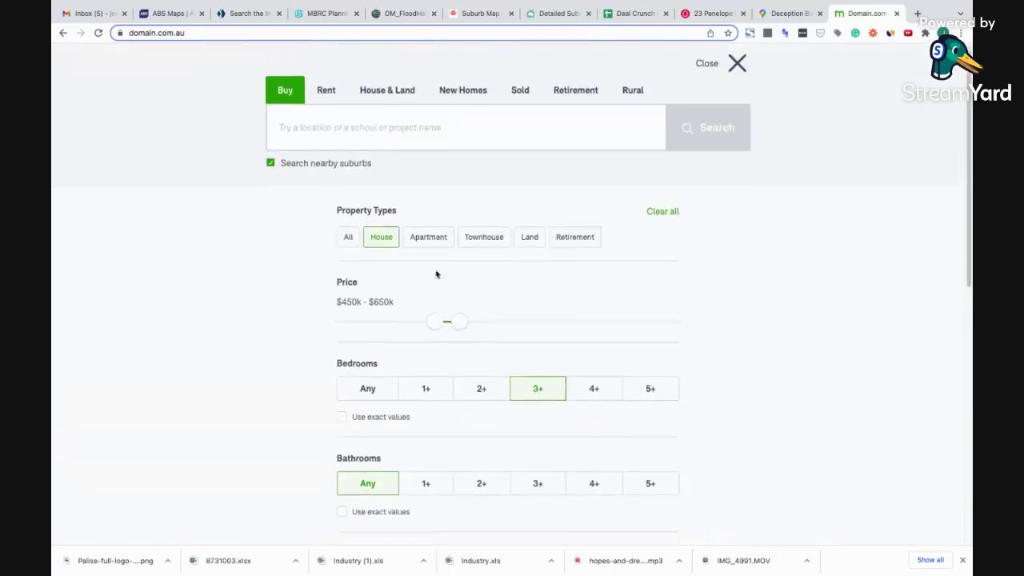
Set the location to Deception Bay, QLD, 4508 and run the filtered property search
click(380, 123)
text(decp)
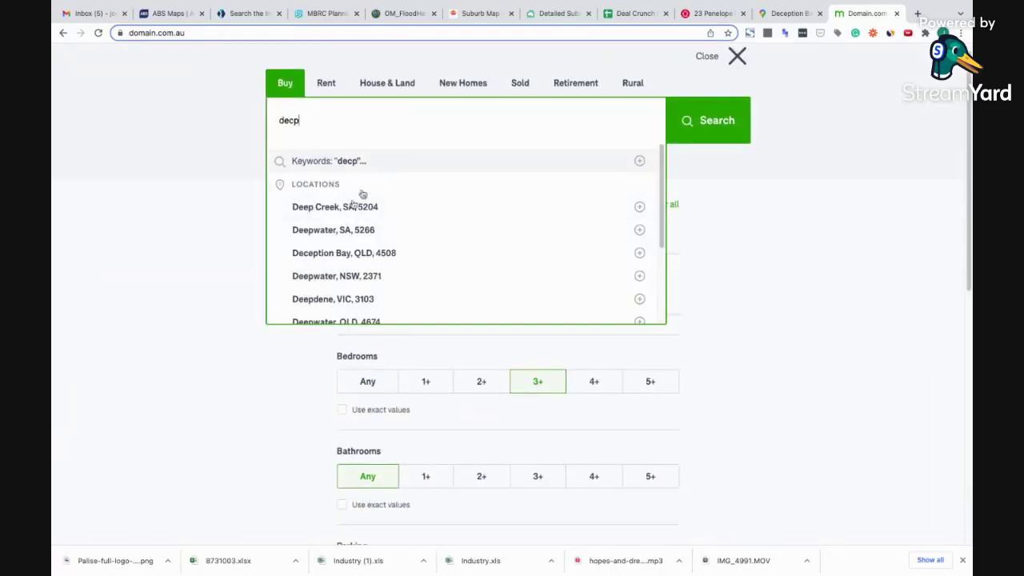
click(356, 253)
click(728, 121)
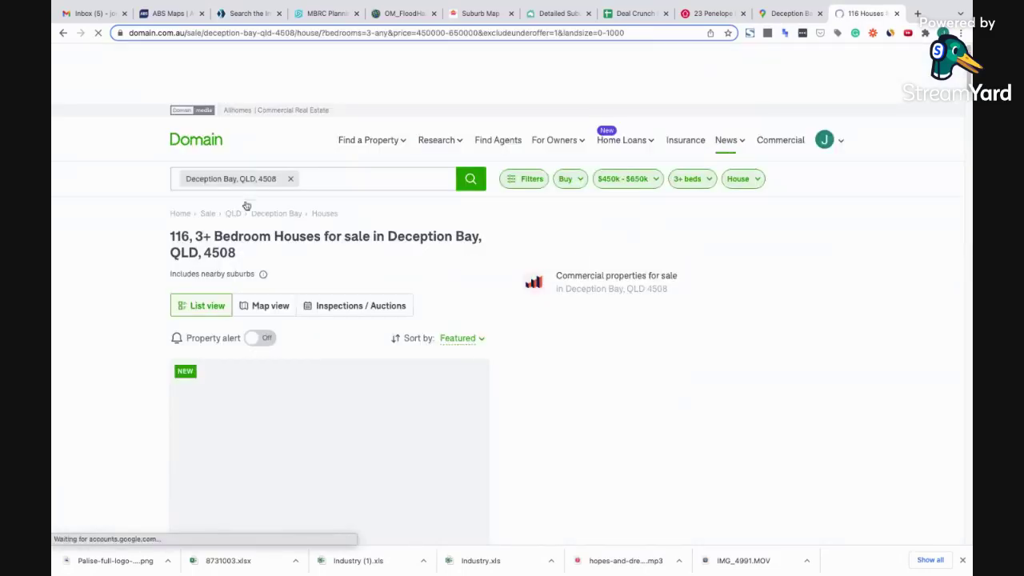
Browse the first houses for sale in the Deception Bay results and return to the start of the list
scroll(272, 292, down, 1)
scroll(272, 292, down, 3)
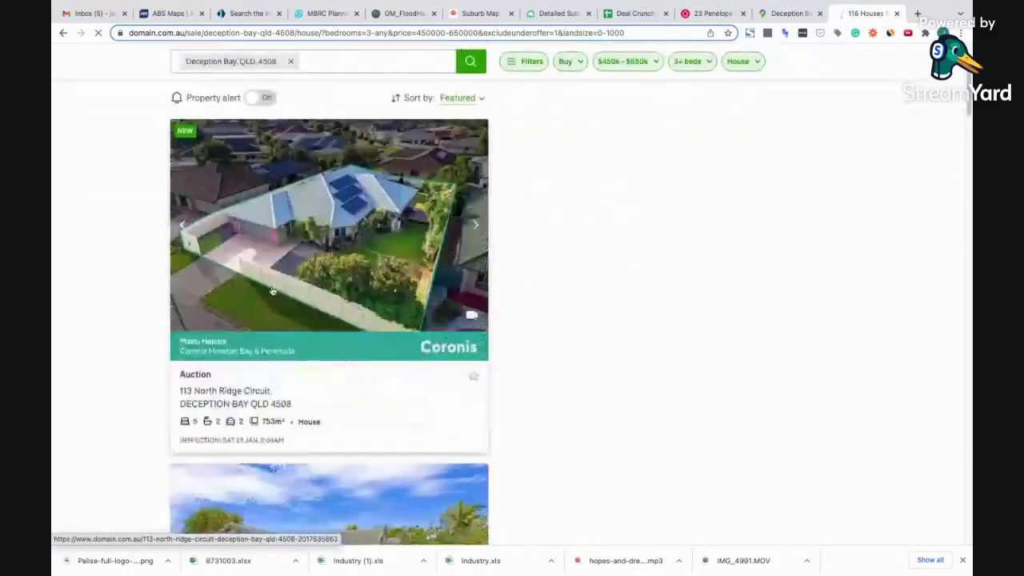
scroll(272, 290, down, 2)
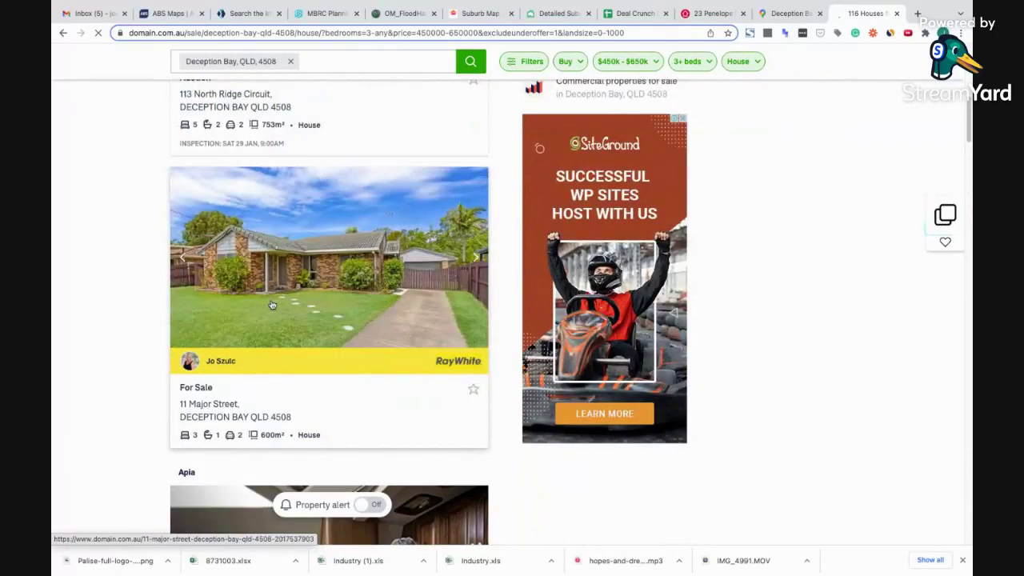
scroll(272, 305, up, 7)
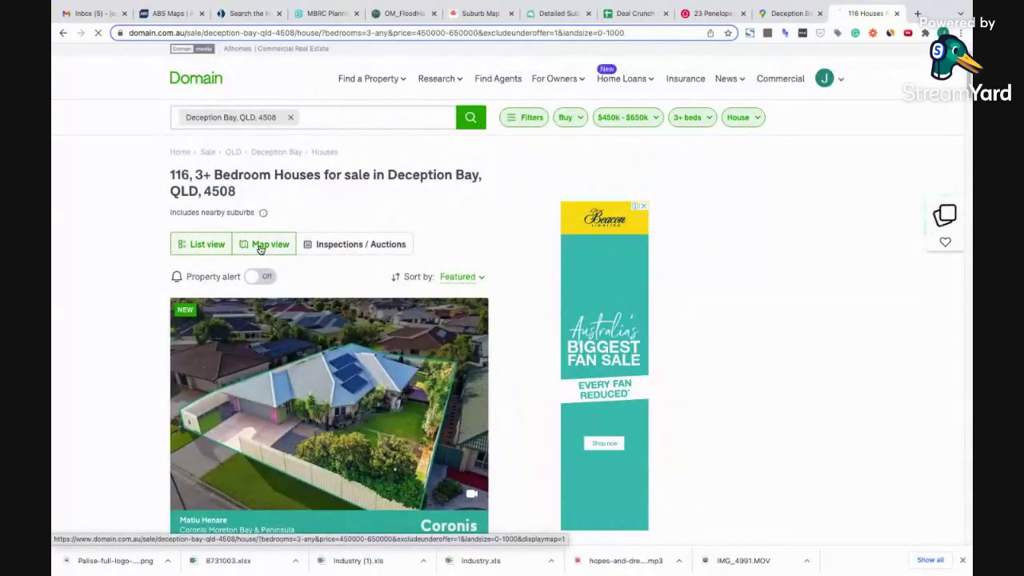
Switch the Deception Bay search results to map view and focus the map on the suburb
click(260, 248)
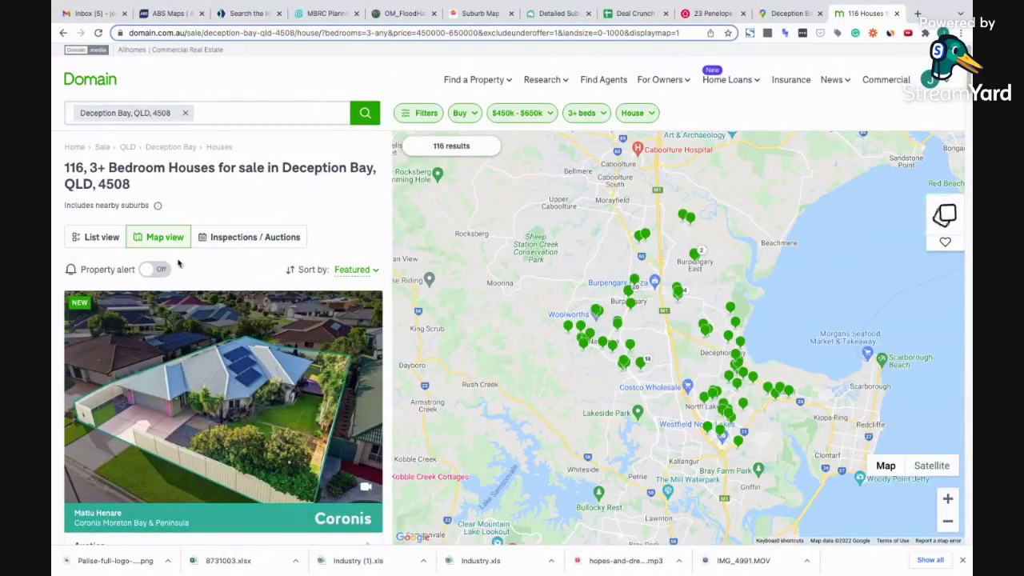
scroll(658, 332, down, 2)
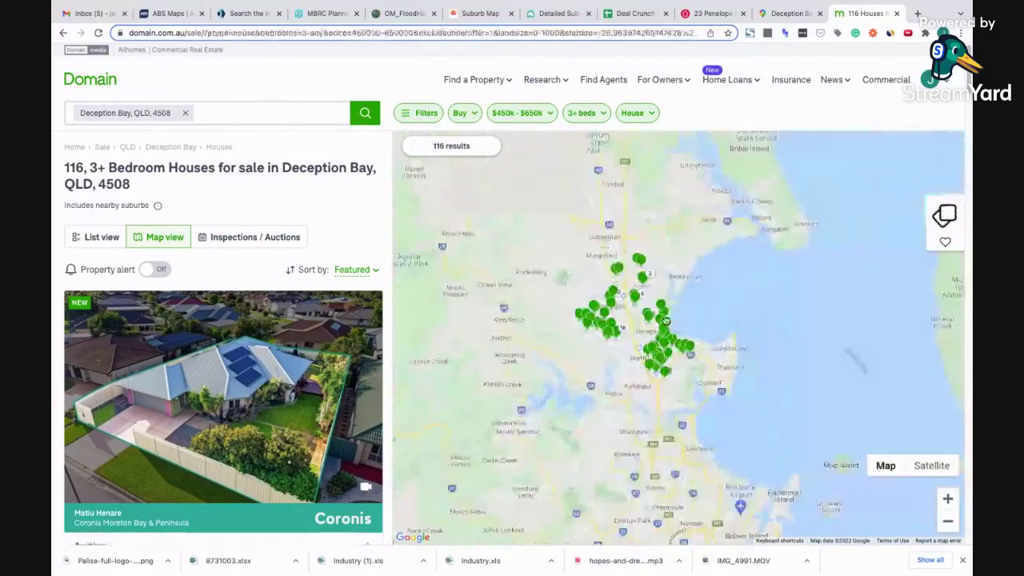
scroll(655, 332, up, 2)
scroll(652, 344, up, 2)
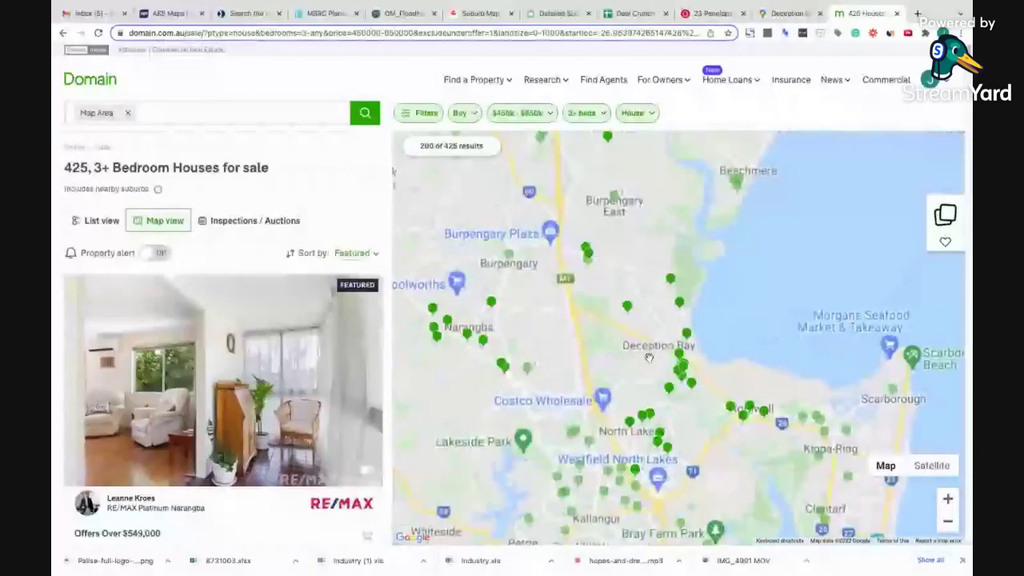
scroll(649, 357, up, 2)
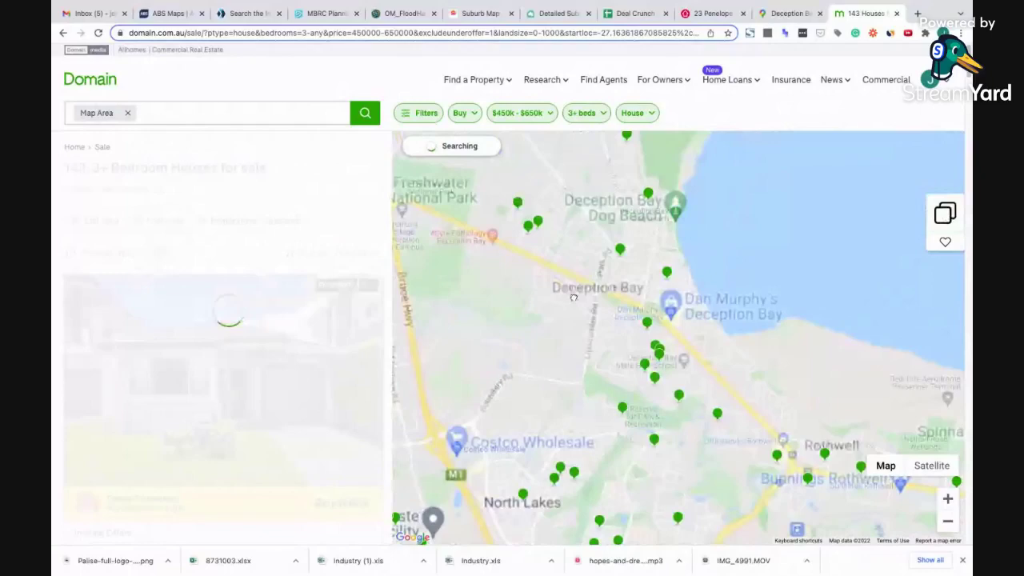
scroll(573, 298, up, 2)
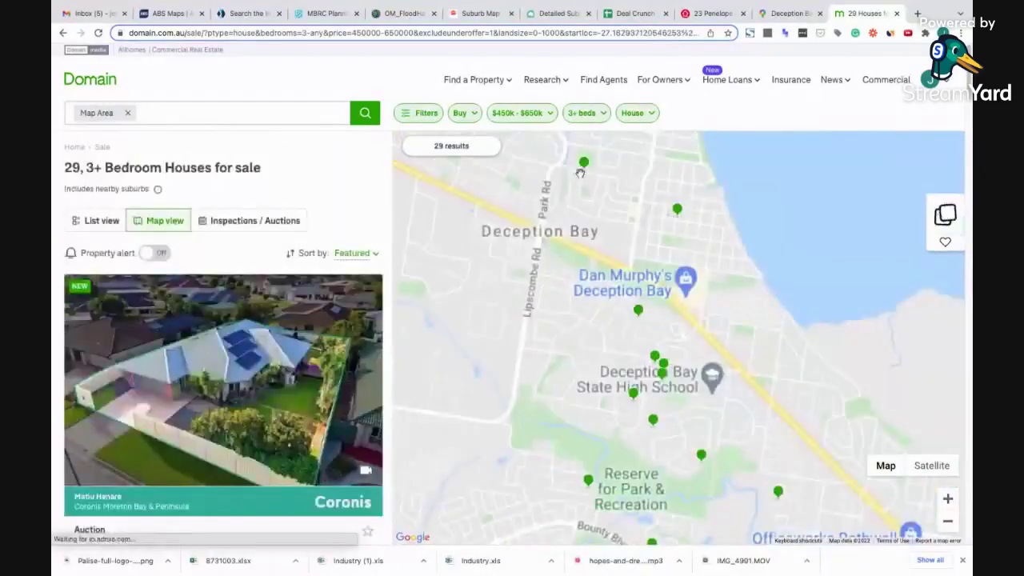
Preview the two house listings nearest IGA Deception Bay and check the map area to their northwest
click(584, 160)
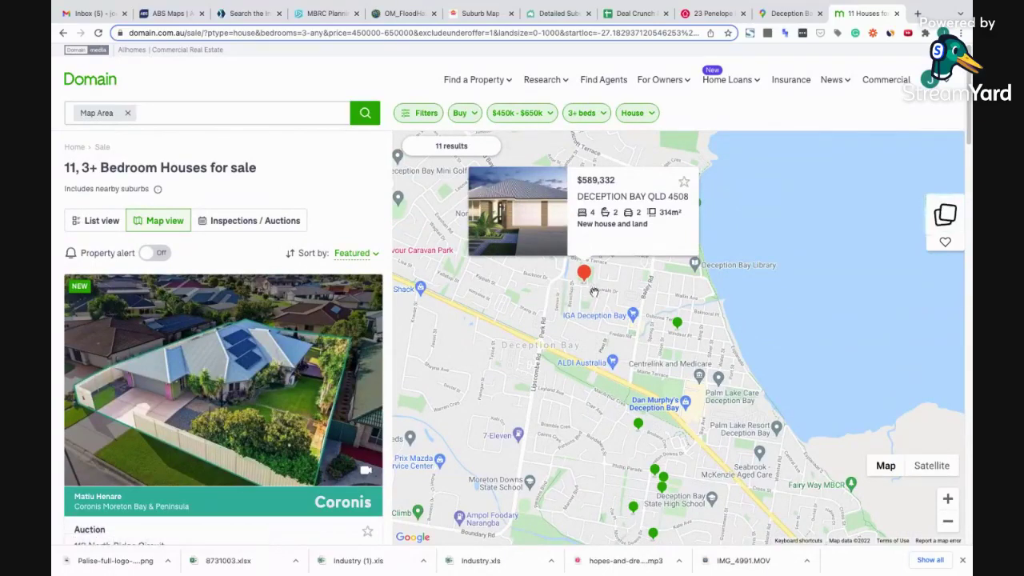
click(678, 323)
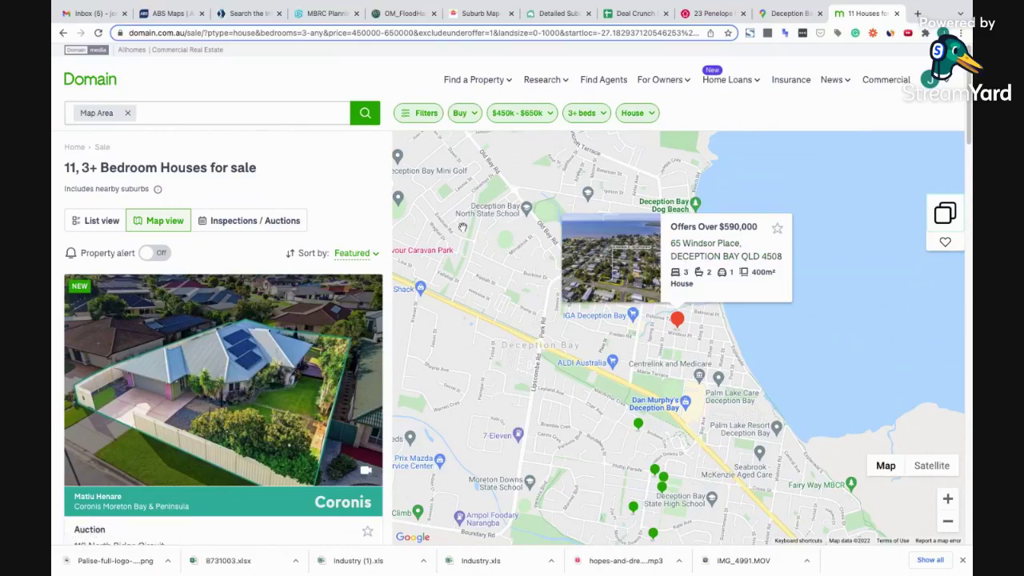
drag(463, 227, 537, 286)
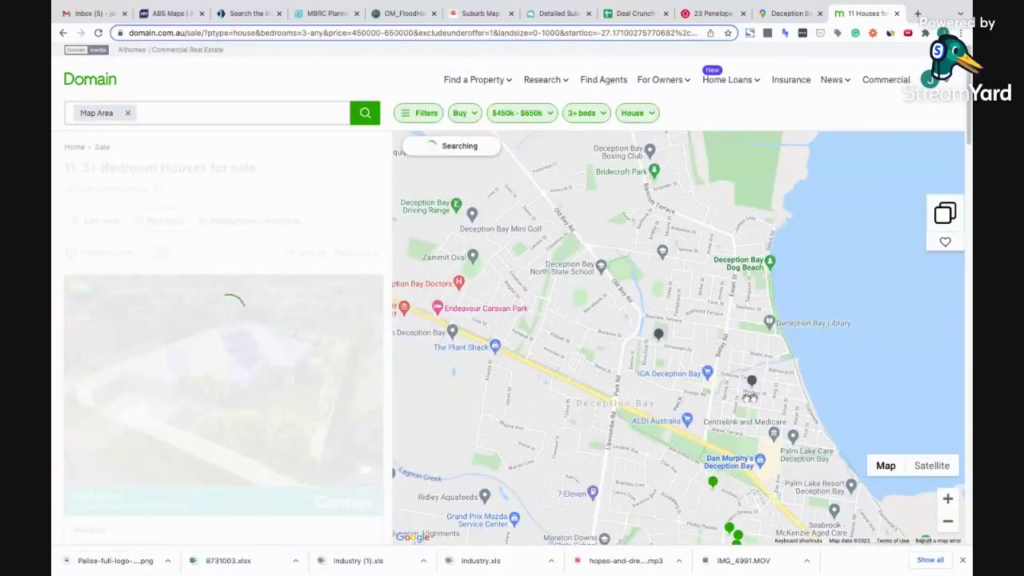
drag(588, 352, 580, 342)
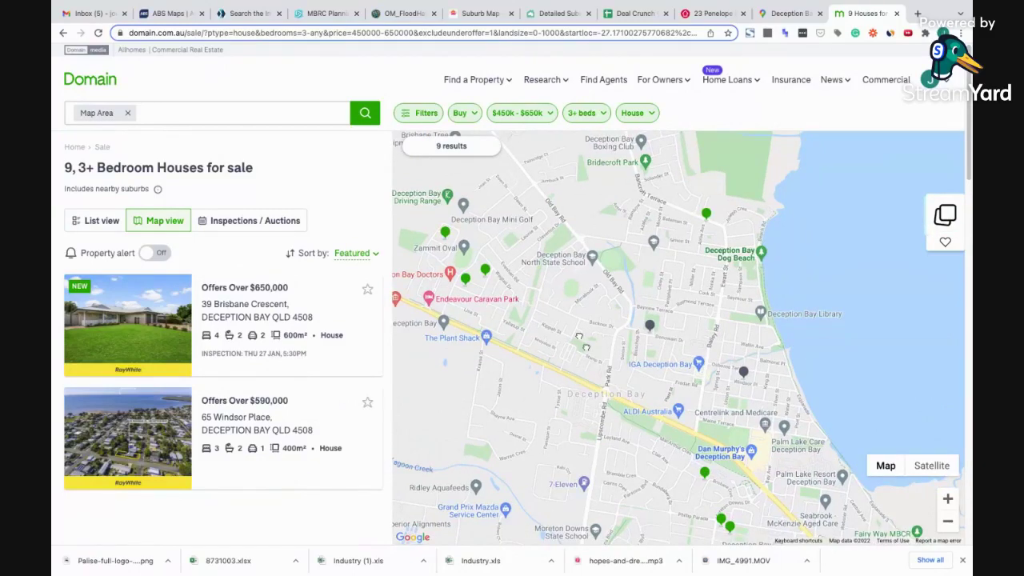
Preview the individual house listings clustered around Deception Bay State High School on the map
drag(579, 337, 466, 142)
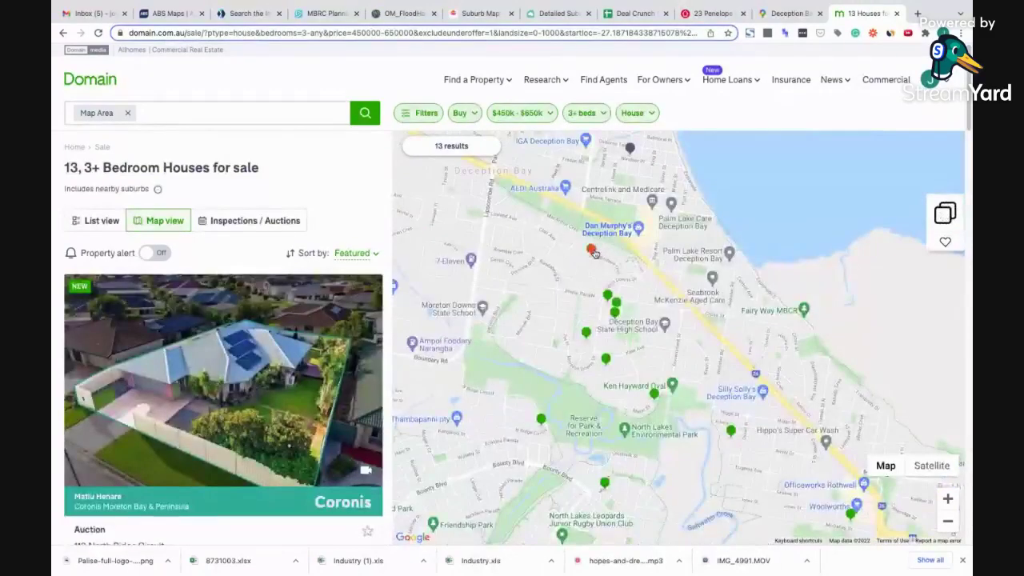
mouse_move(593, 248)
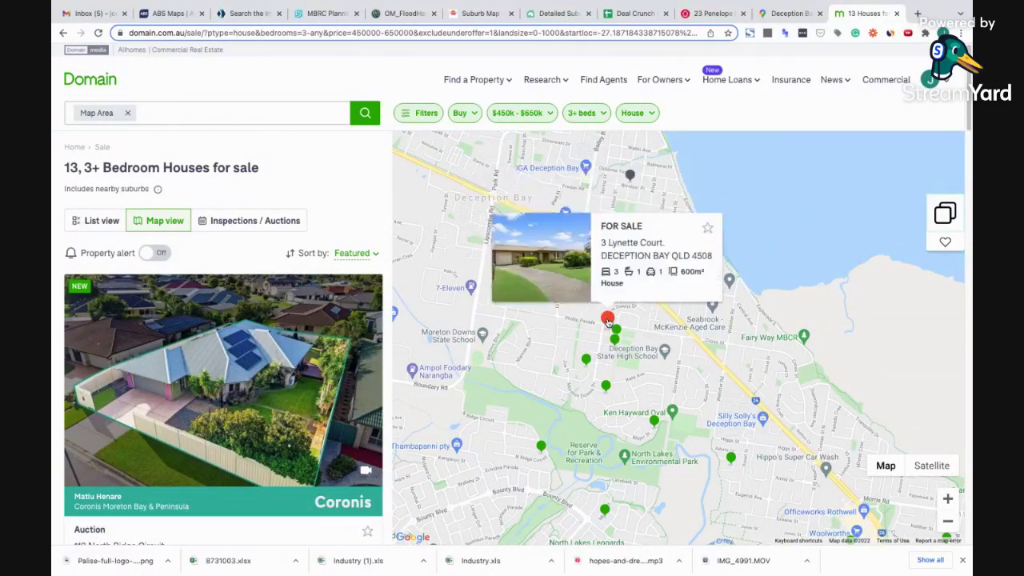
mouse_move(616, 334)
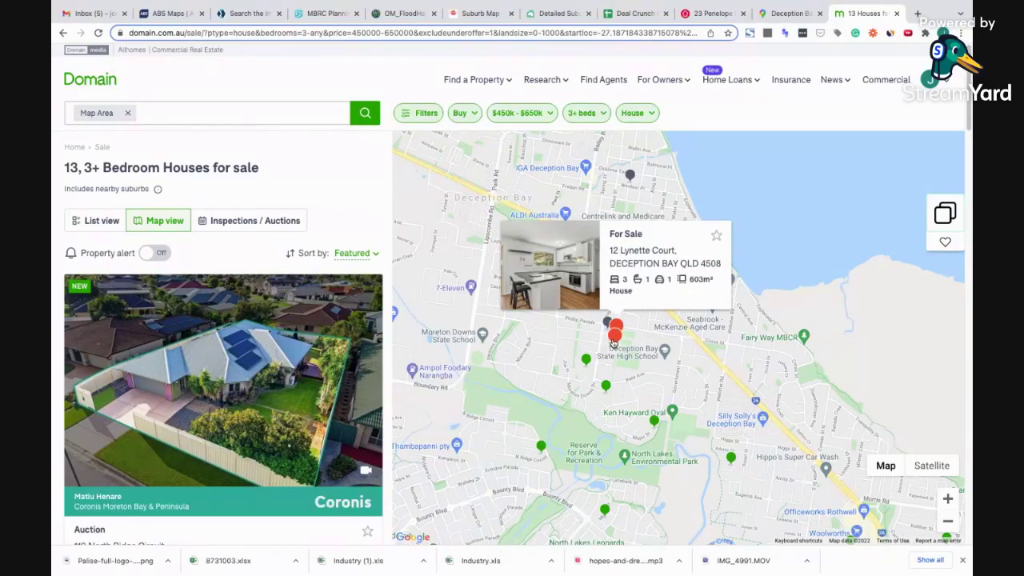
mouse_move(589, 356)
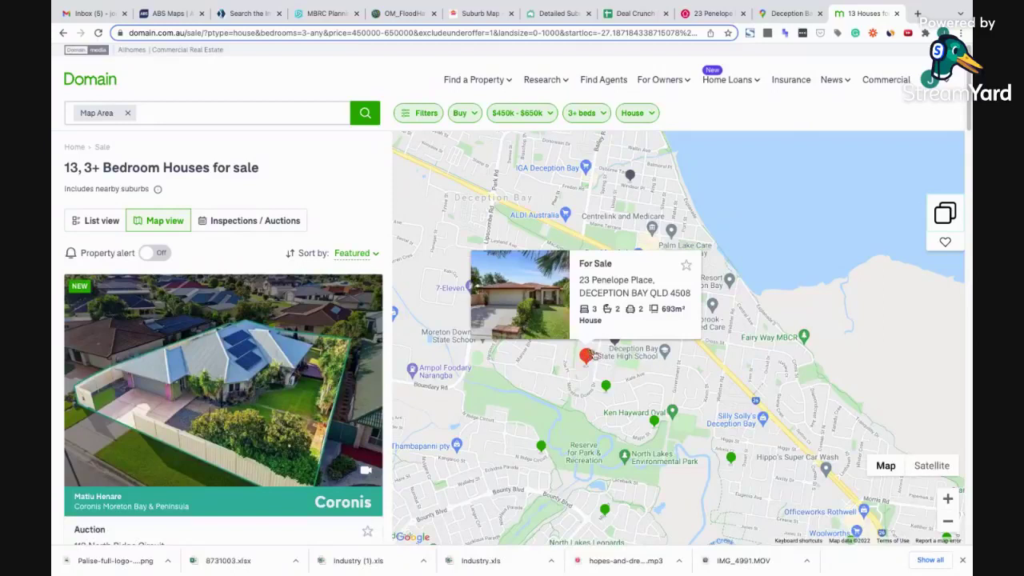
mouse_move(607, 389)
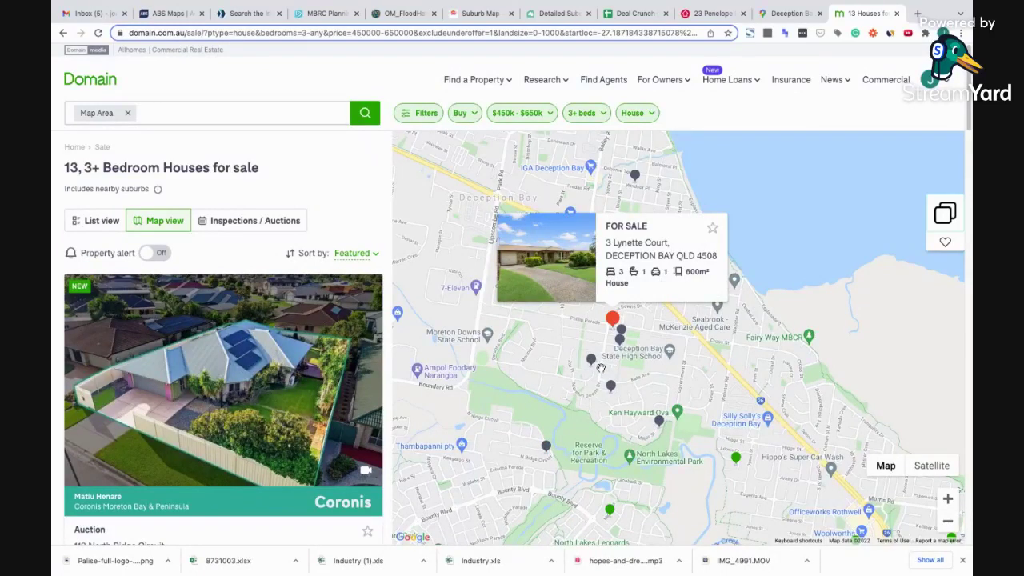
Survey the matching houses in the wider region around Deception Bay, including North Lakes, Griffin and the Redcliffe peninsula
scroll(600, 370, down, 3)
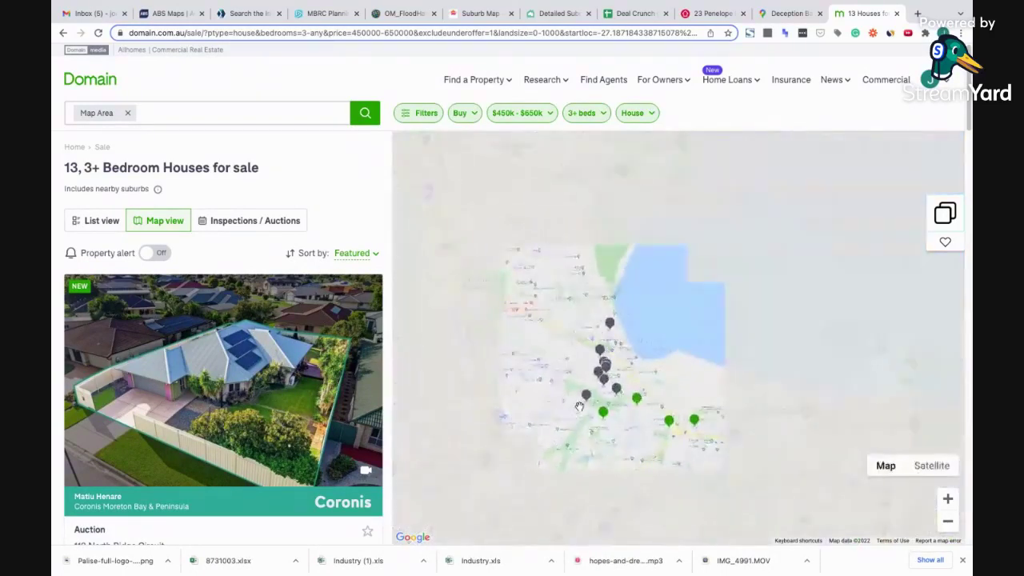
scroll(579, 405, up, 1)
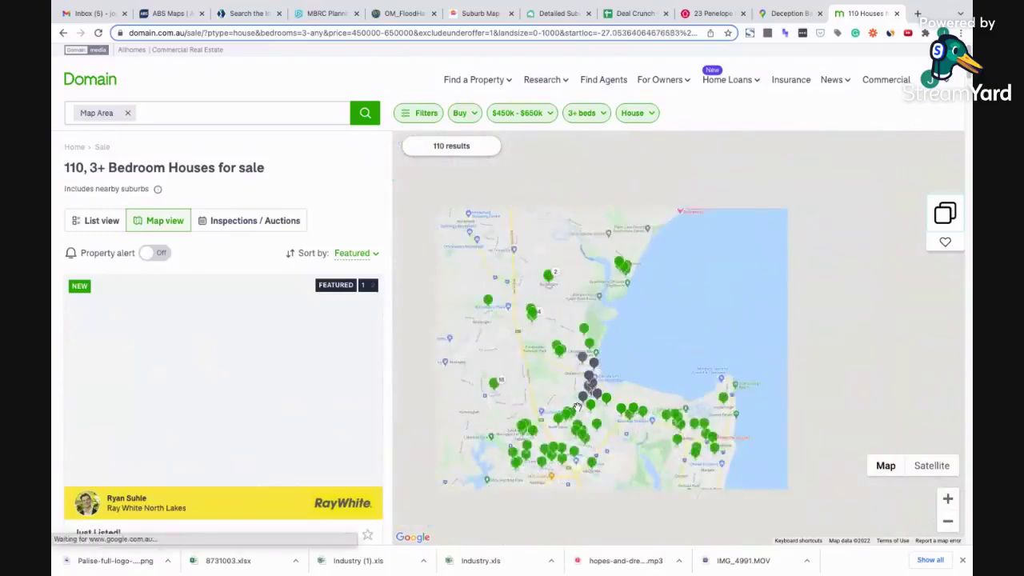
scroll(576, 406, down, 2)
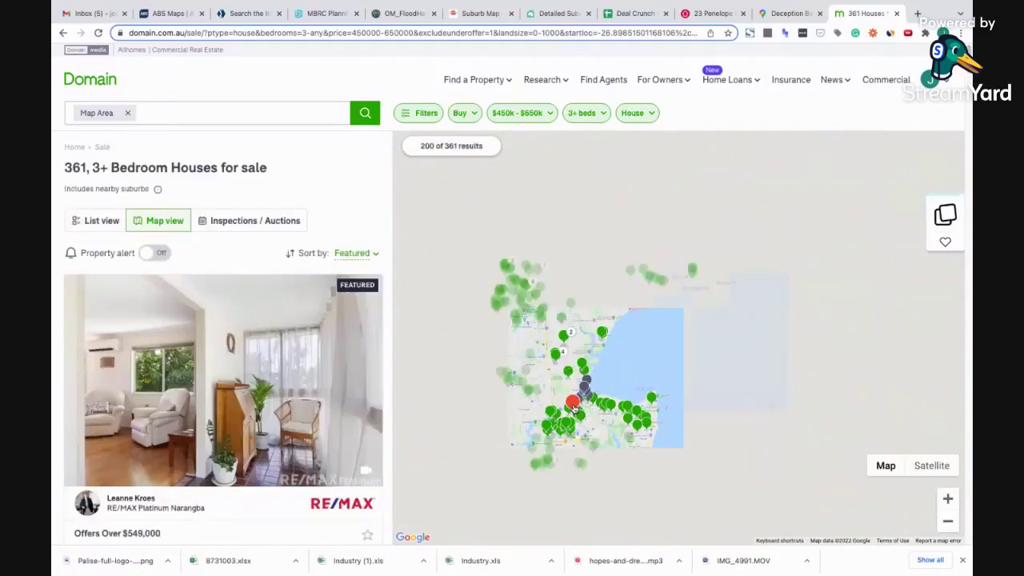
scroll(581, 407, up, 2)
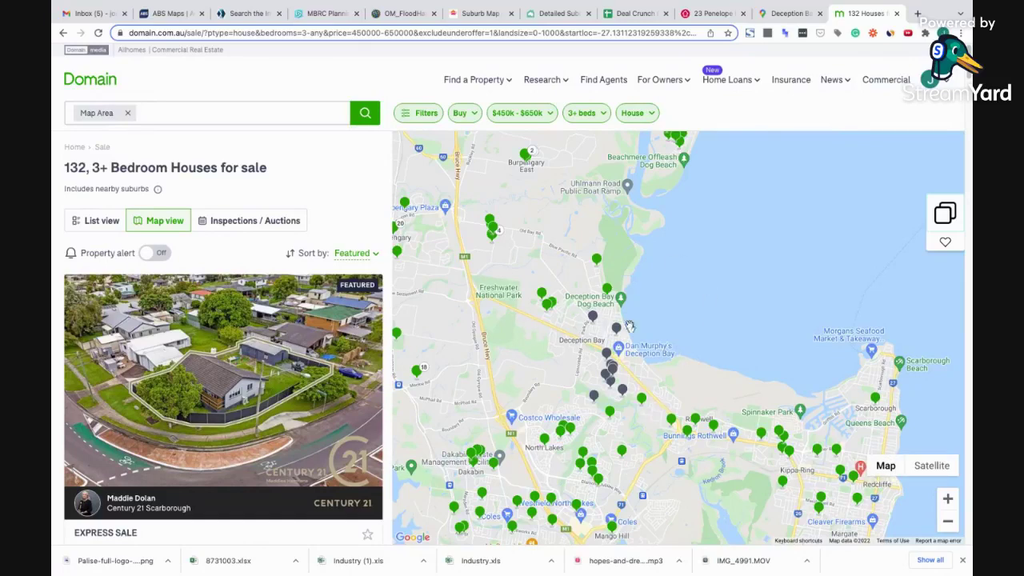
drag(629, 327, 573, 261)
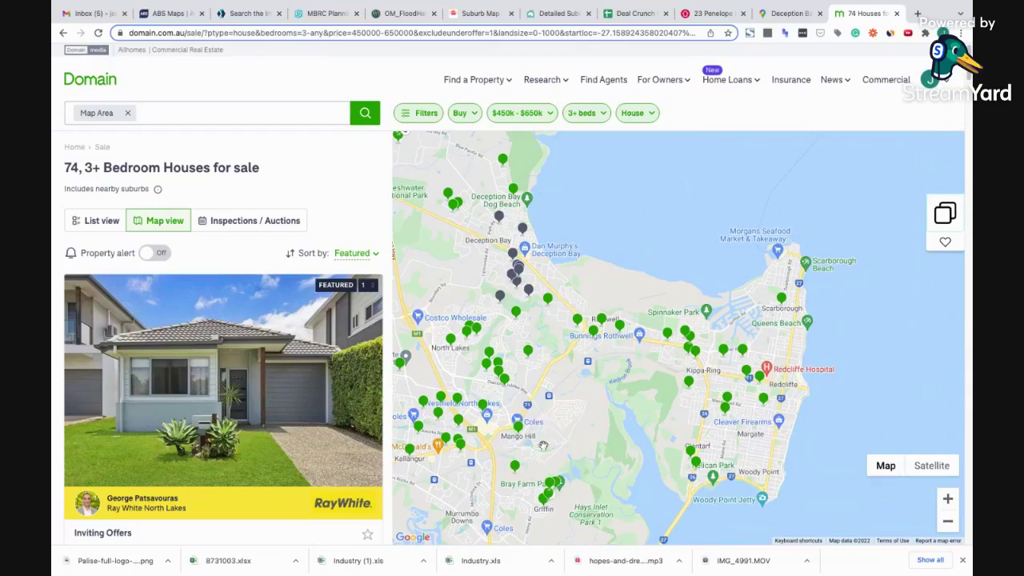
drag(515, 457, 603, 524)
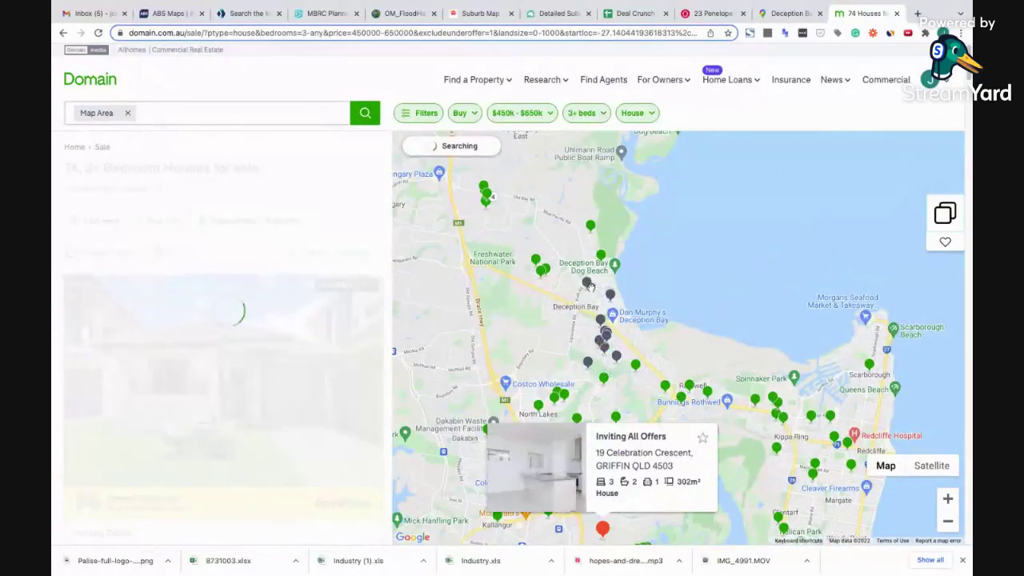
Examine how the listings are spread within Deception Bay, from the coastline to the highway, compared with the neighbouring suburbs
scroll(589, 288, up, 1)
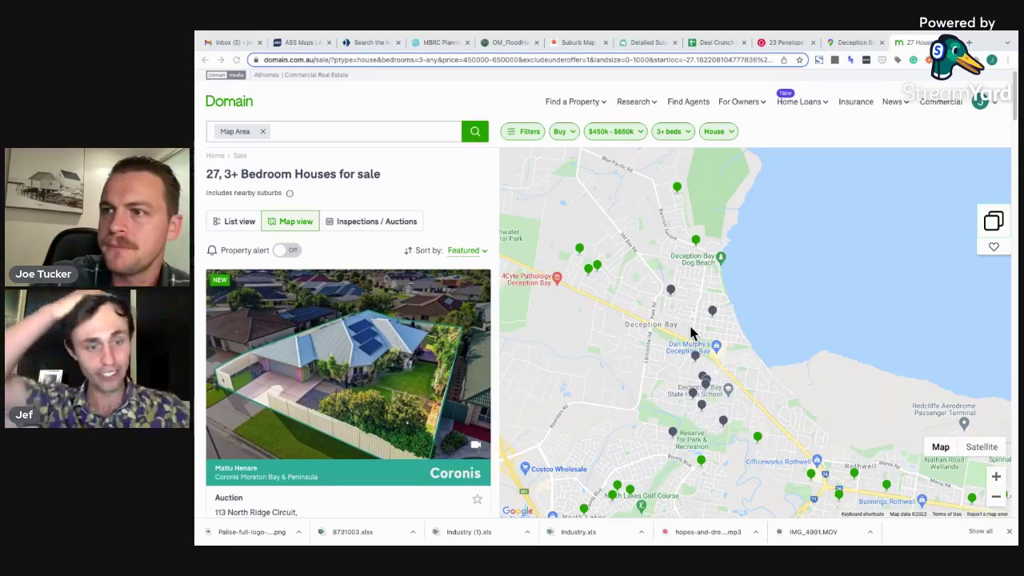
scroll(688, 330, down, 2)
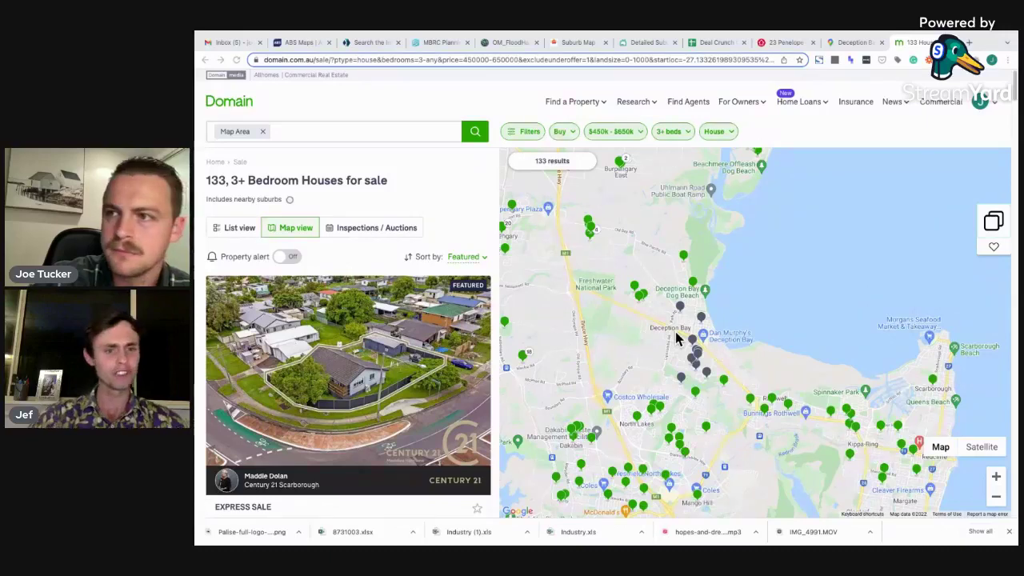
scroll(675, 334, up, 2)
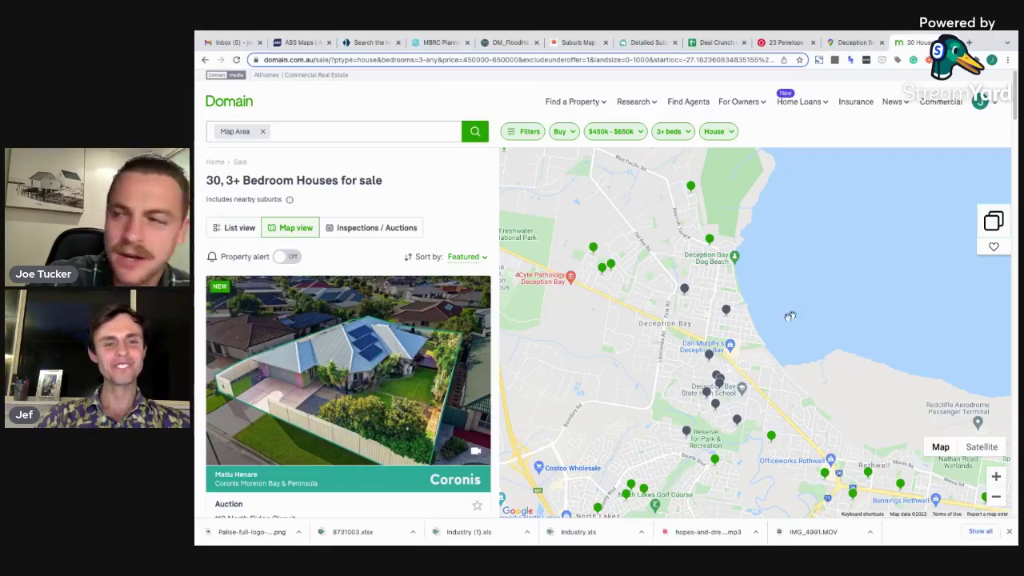
scroll(790, 316, up, 2)
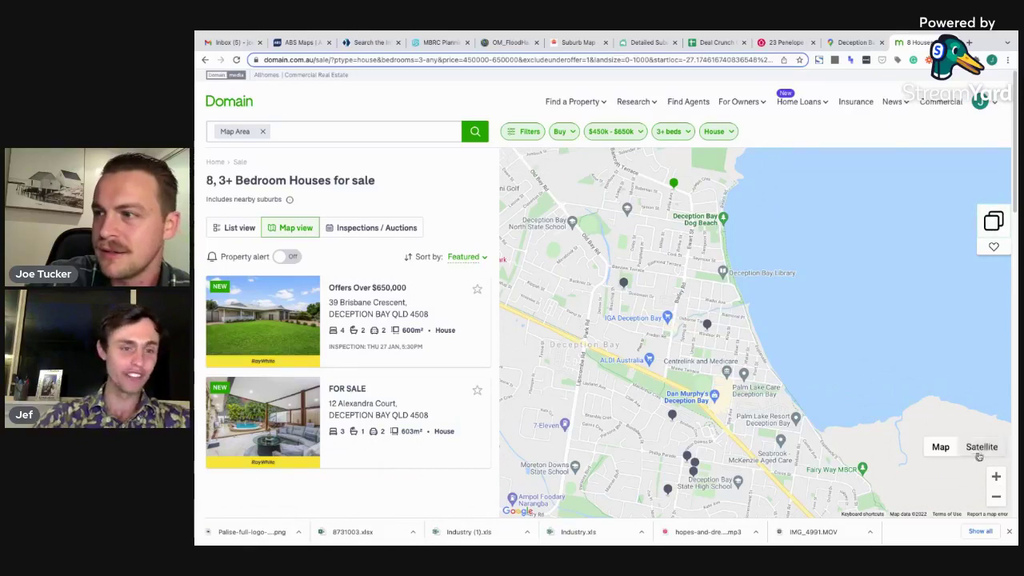
scroll(745, 343, up, 2)
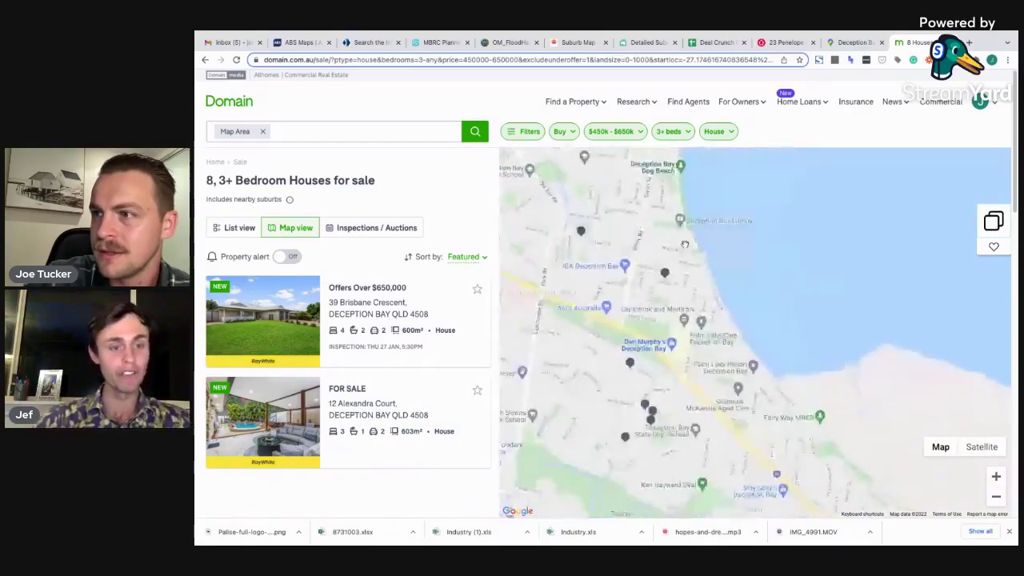
drag(745, 343, 615, 312)
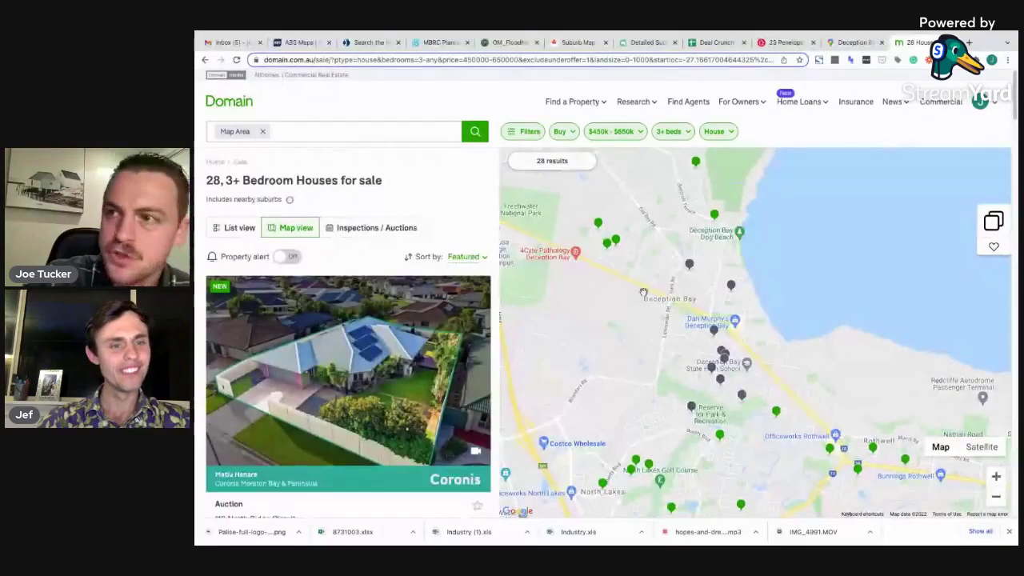
scroll(587, 244, down, 3)
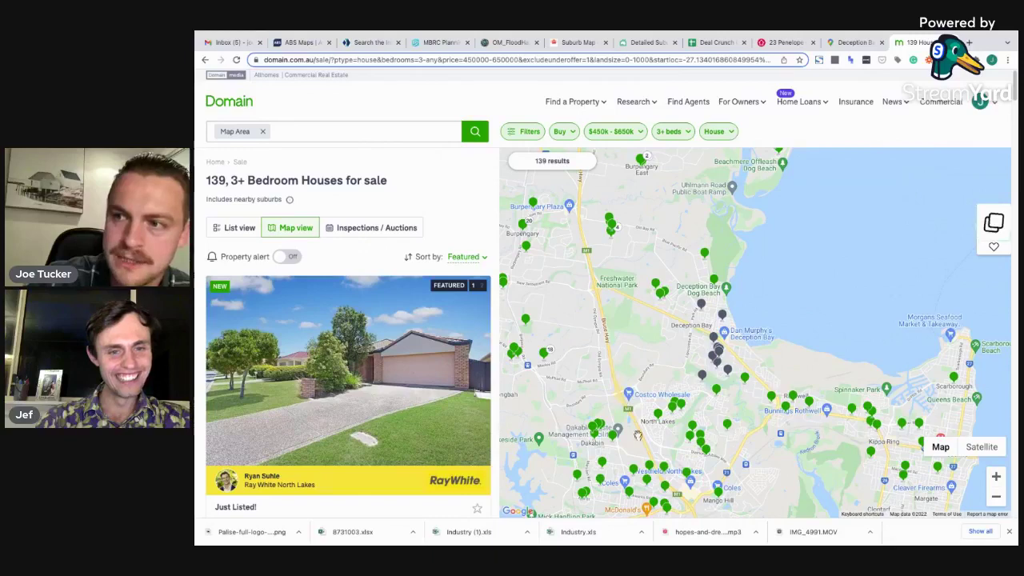
double_click(704, 322)
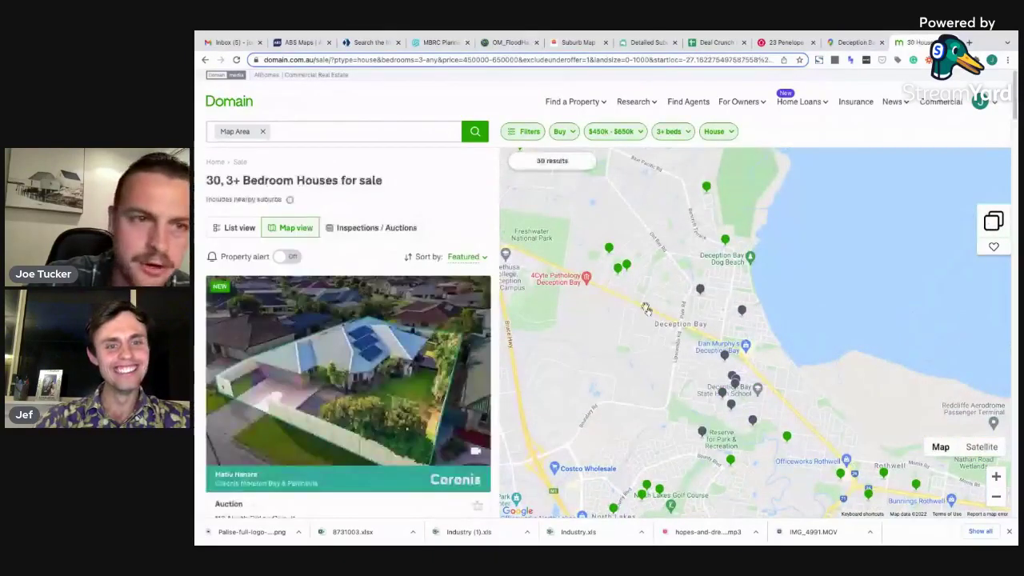
double_click(700, 324)
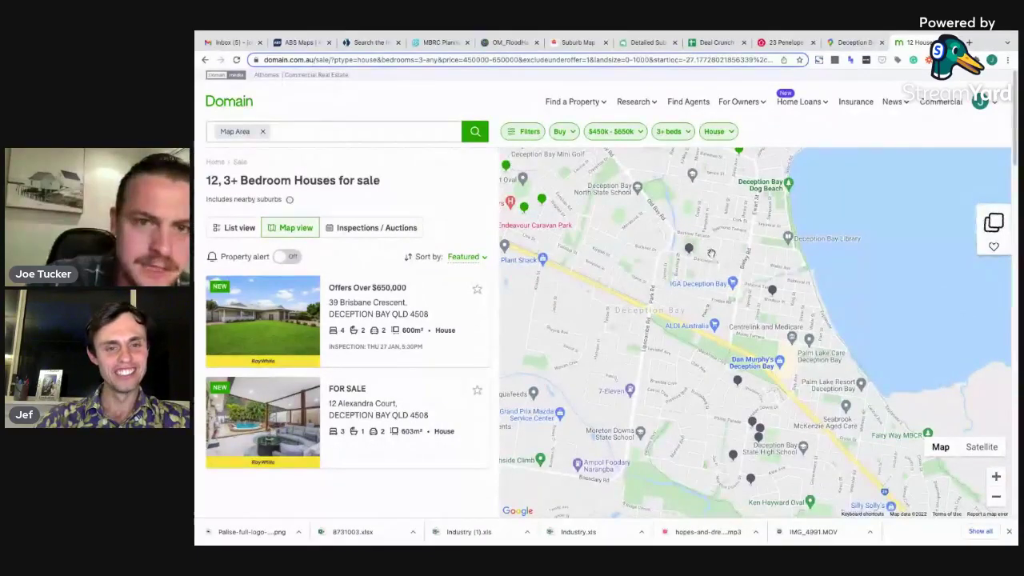
drag(710, 258, 773, 338)
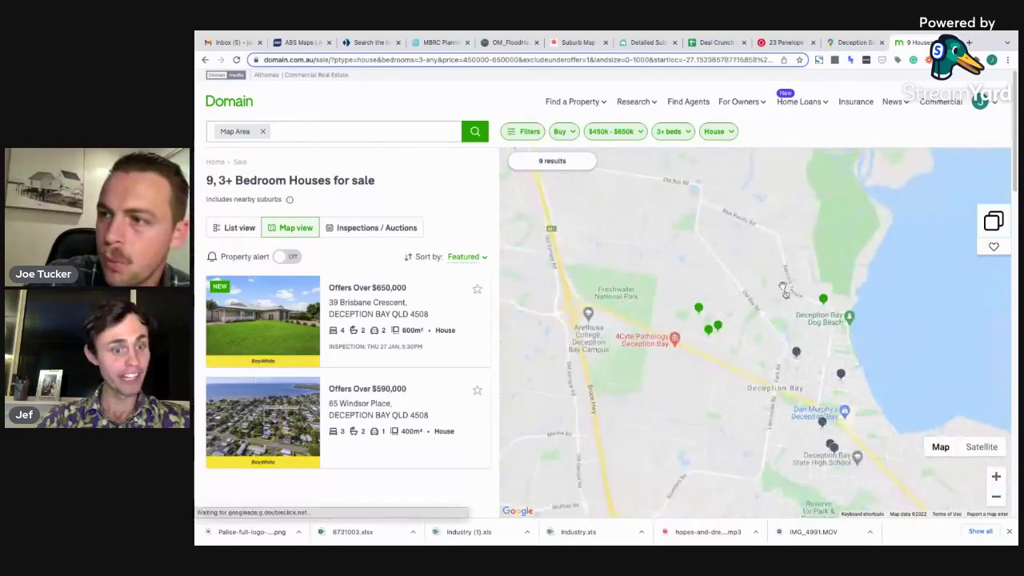
scroll(561, 204, down, 2)
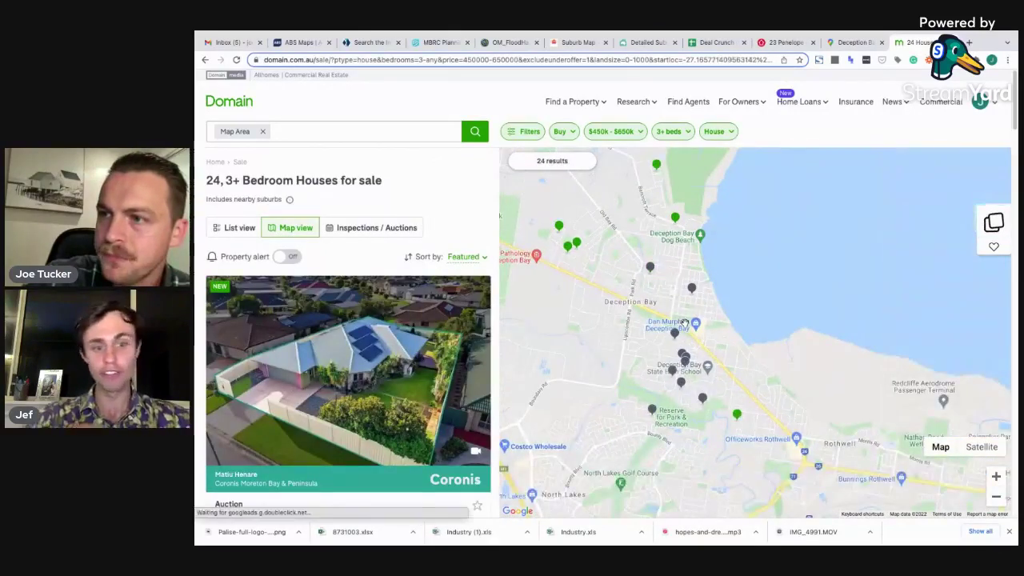
scroll(742, 376, down, 2)
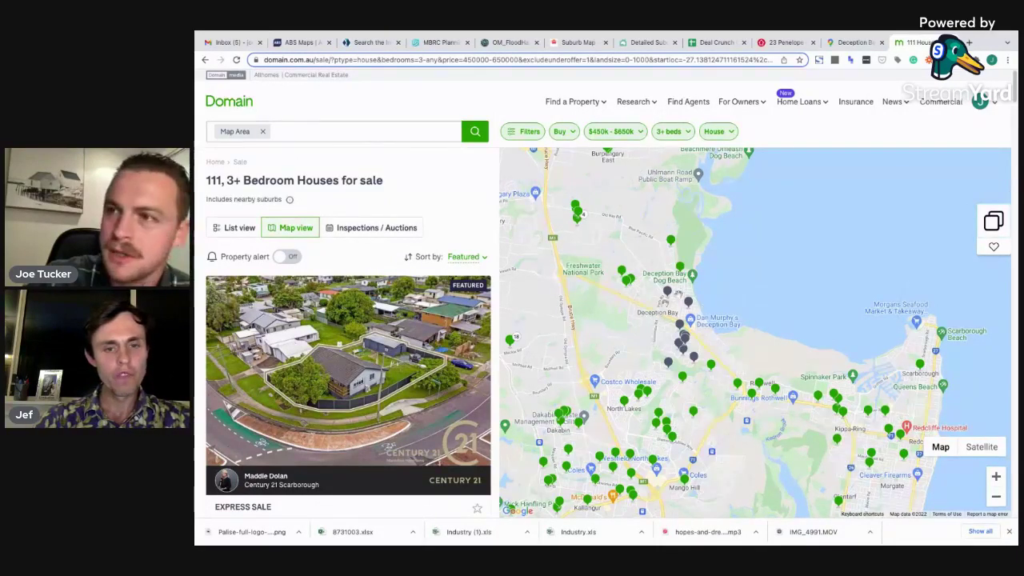
Preview the three-bedroom, 693 m² house for sale just west of Deception Bay State High School
scroll(670, 300, up, 2)
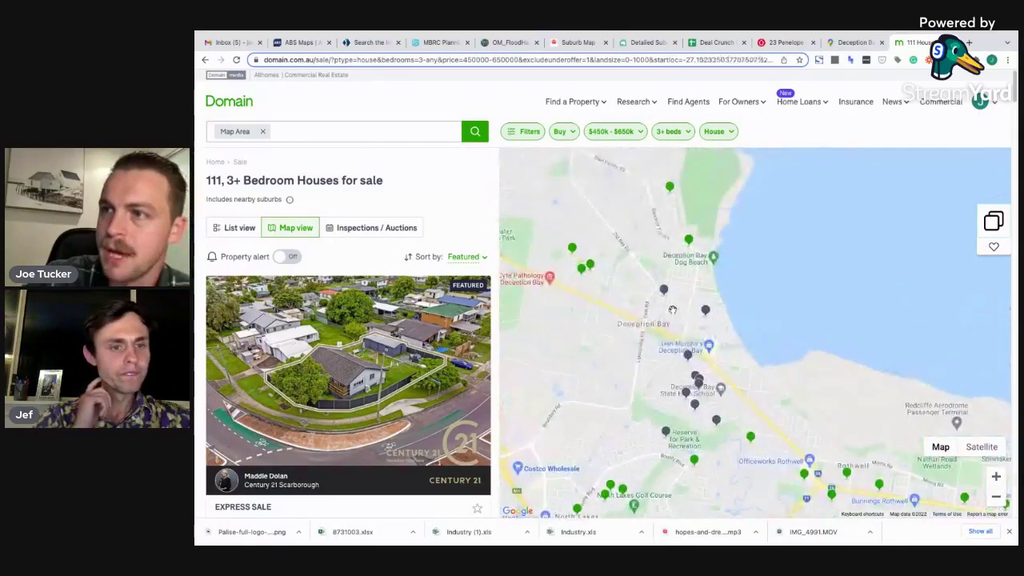
scroll(666, 286, up, 2)
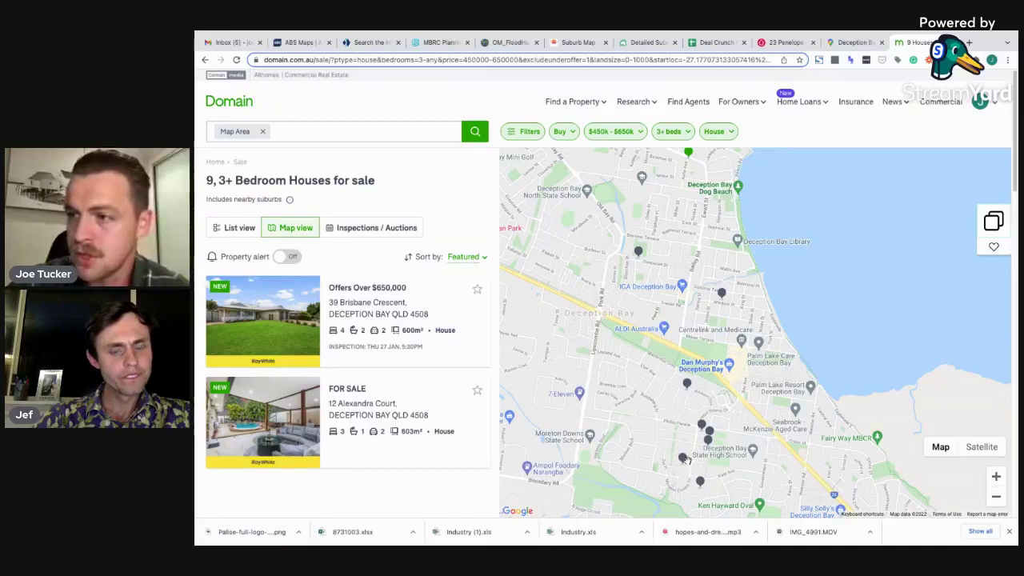
click(684, 459)
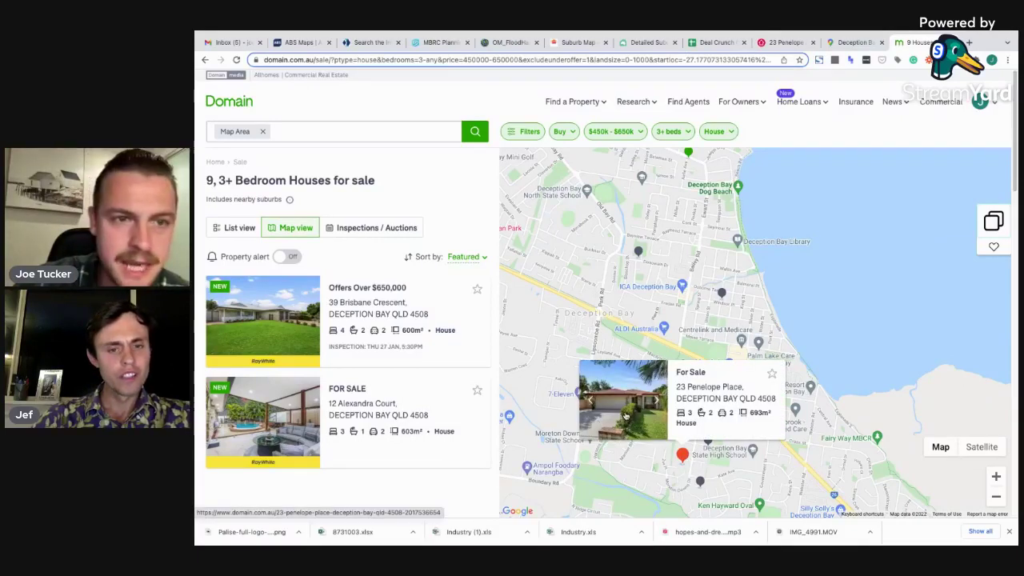
Switch to the realestate.com.au listing of the 693 m² house and look through its photos from the facade to the first bathroom
click(786, 42)
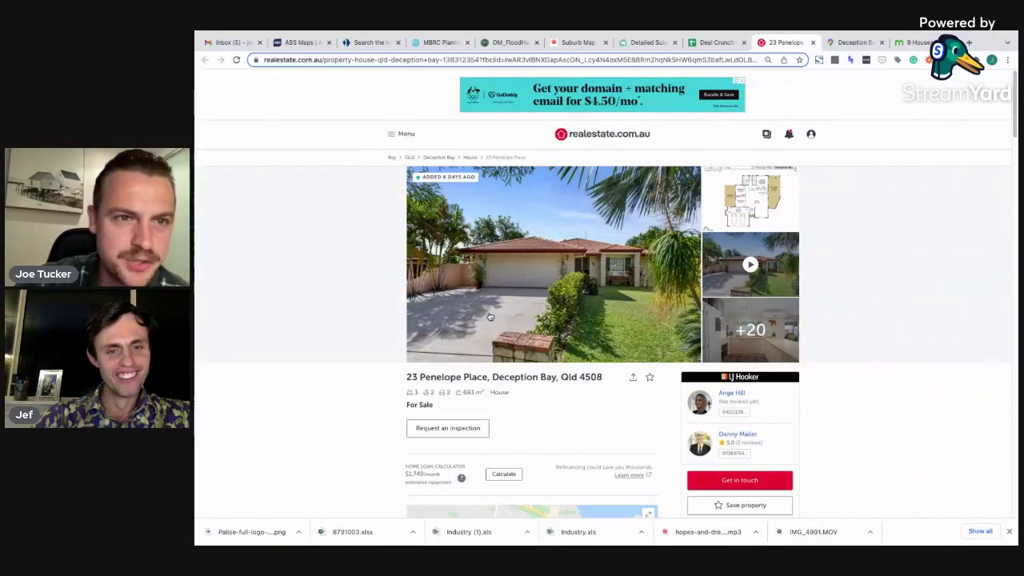
click(613, 298)
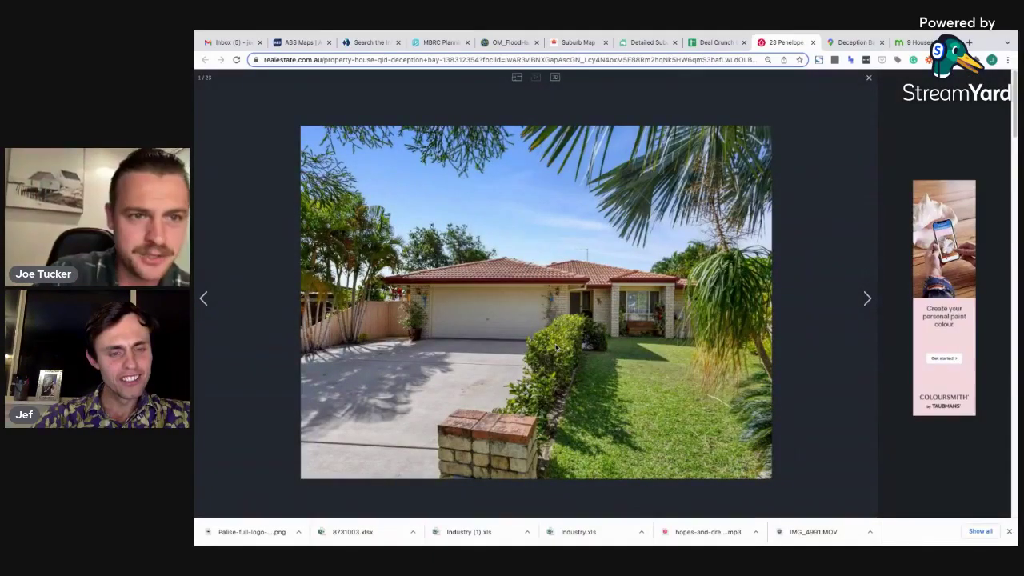
click(556, 346)
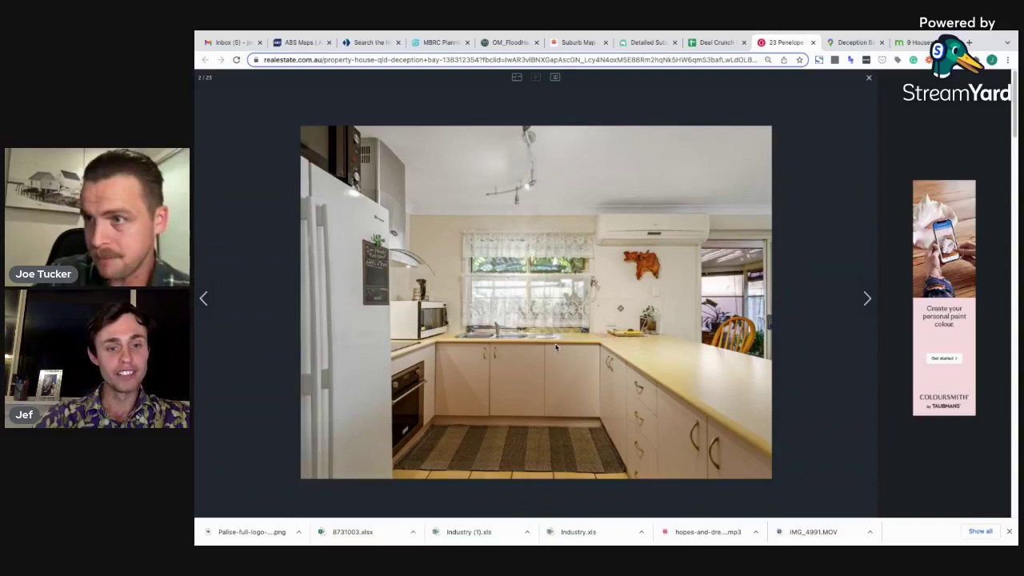
click(556, 347)
click(556, 346)
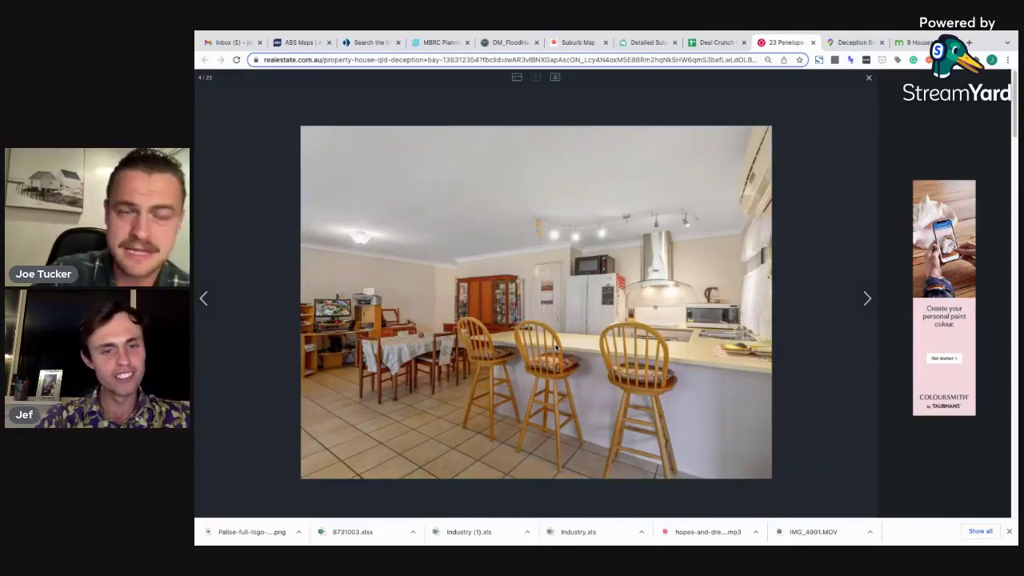
click(556, 346)
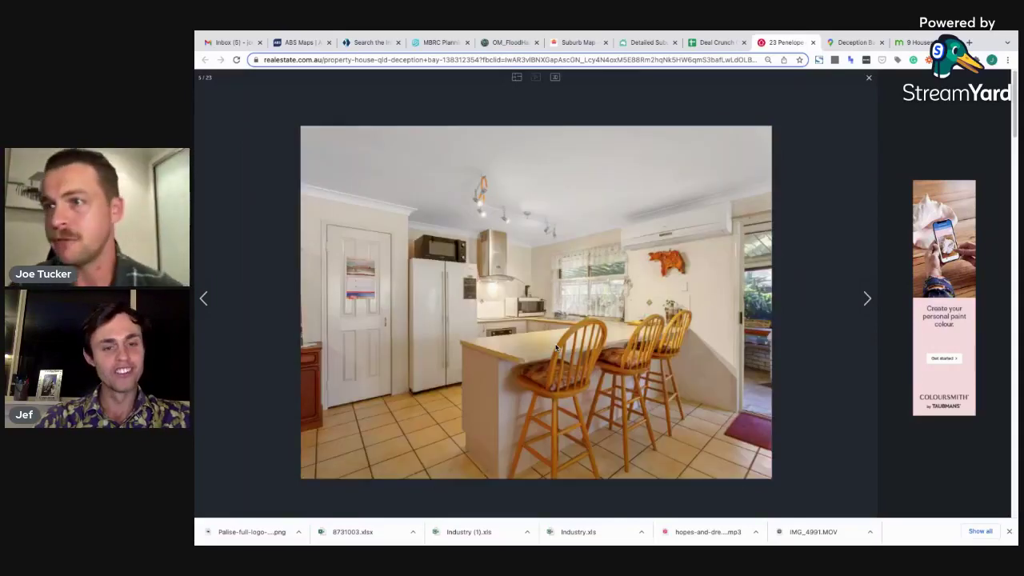
click(556, 346)
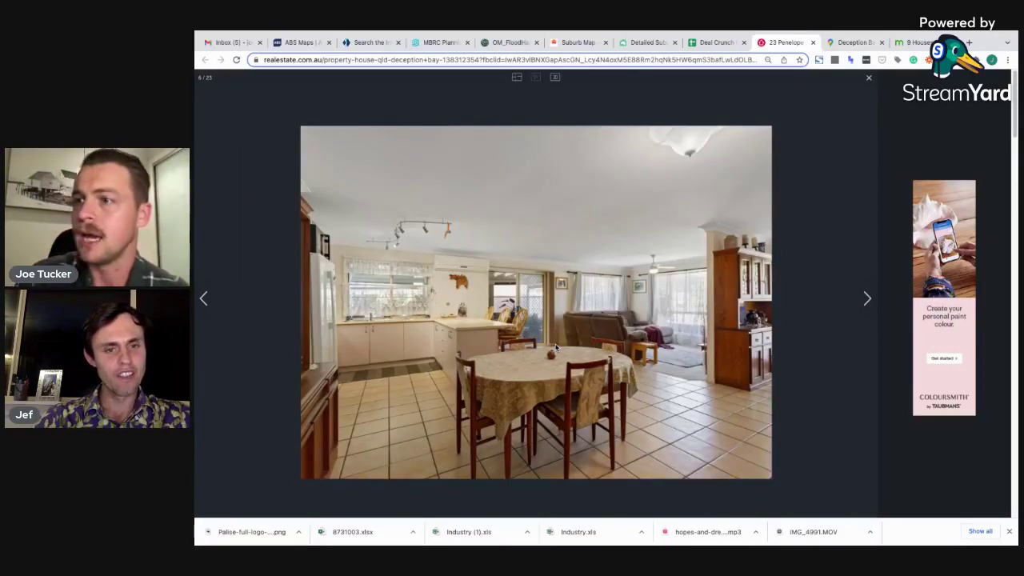
click(556, 346)
click(556, 347)
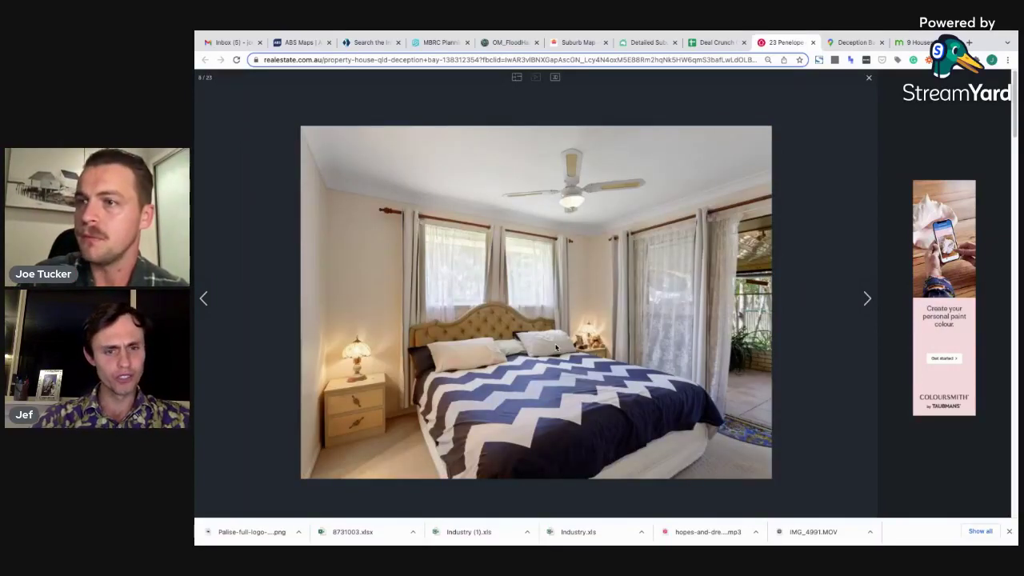
click(556, 347)
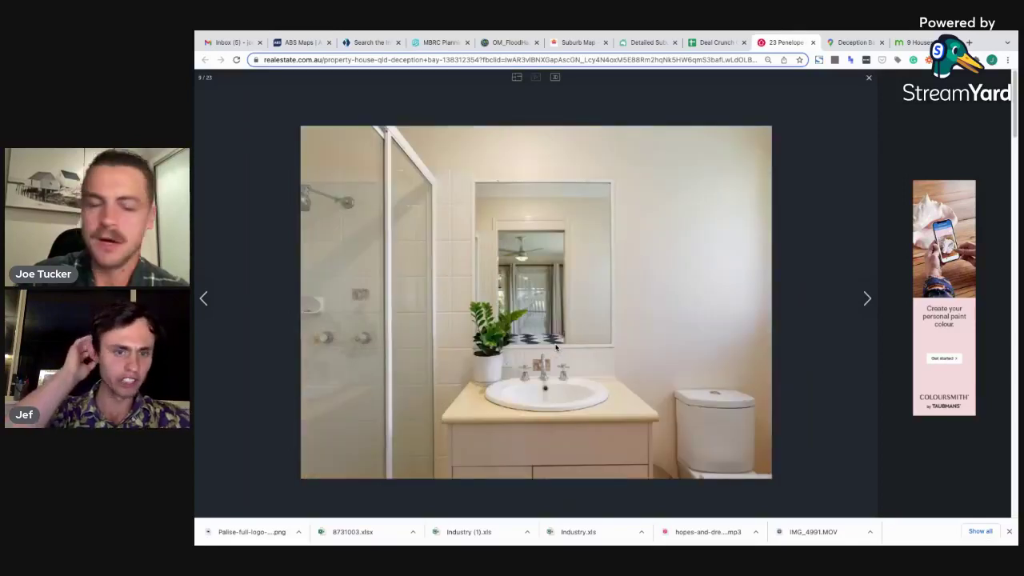
key(Escape)
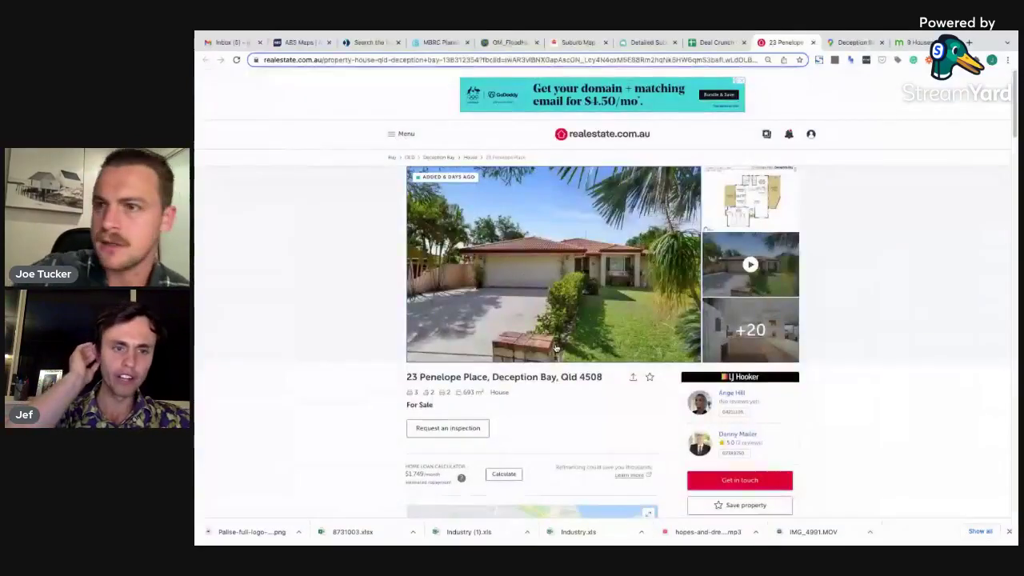
Reopen the listing's photo gallery from the front view and review the kitchen, dining area, main bedroom and bathroom again
click(482, 286)
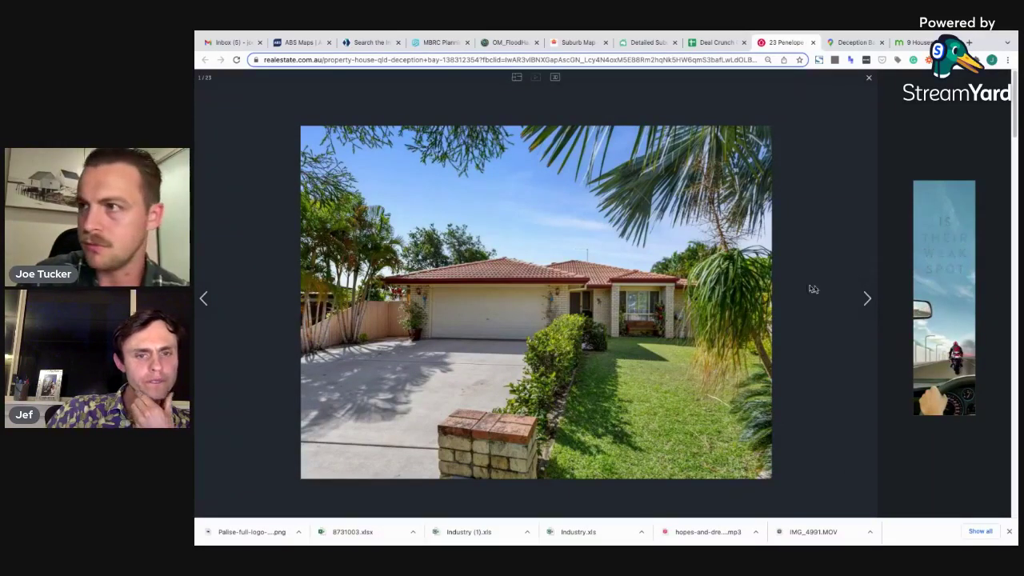
click(853, 307)
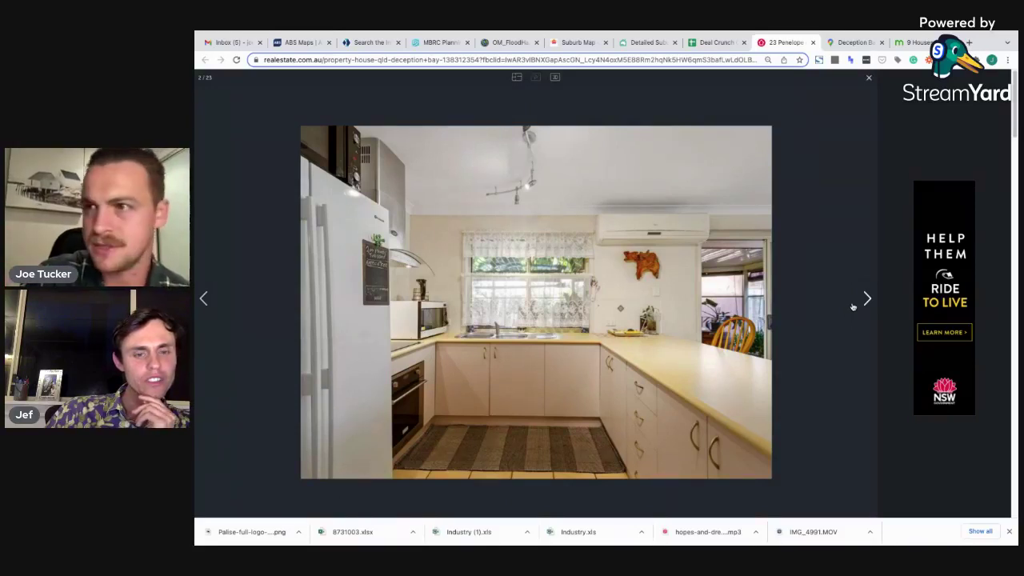
click(814, 285)
click(814, 285)
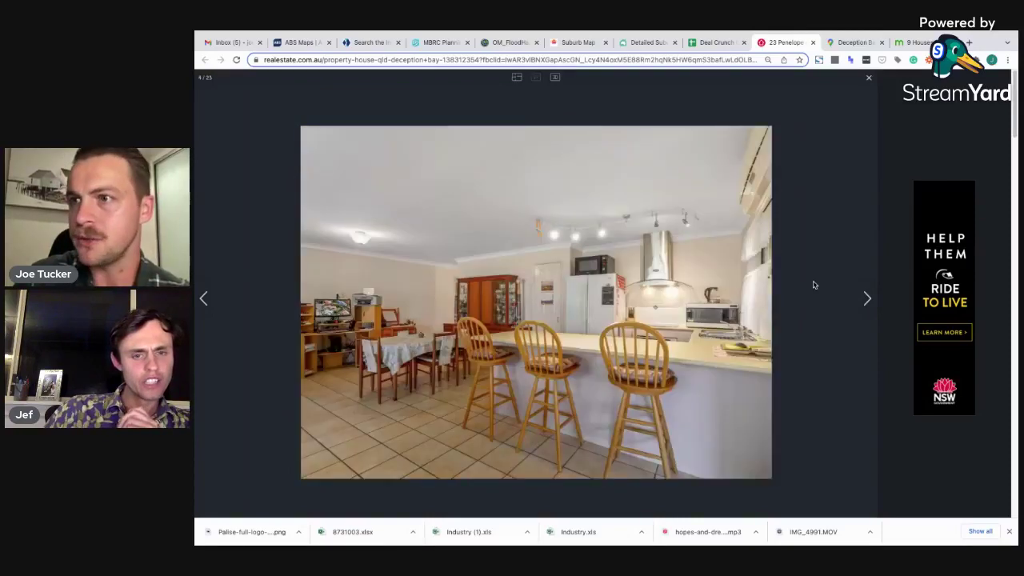
key(Right)
key(Right)
key(Right)
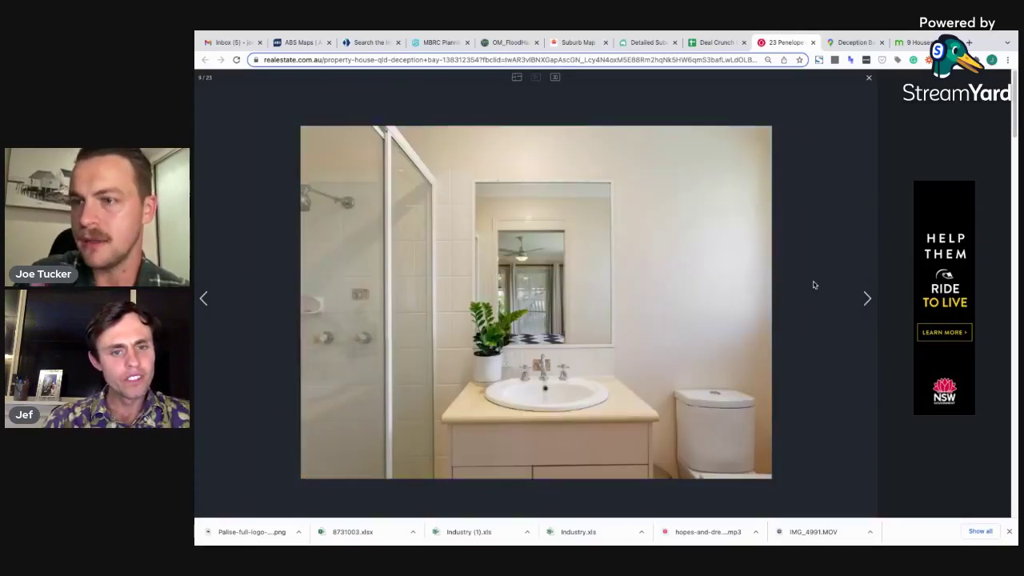
View the photos of the remaining bedrooms, the covered outdoor dining area and the backyard
key(Right)
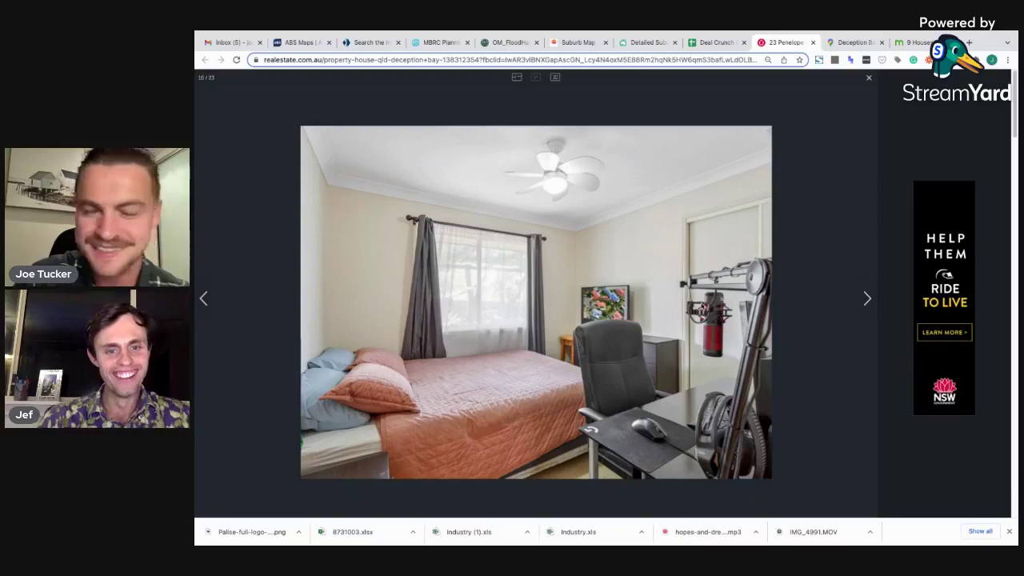
key(Right)
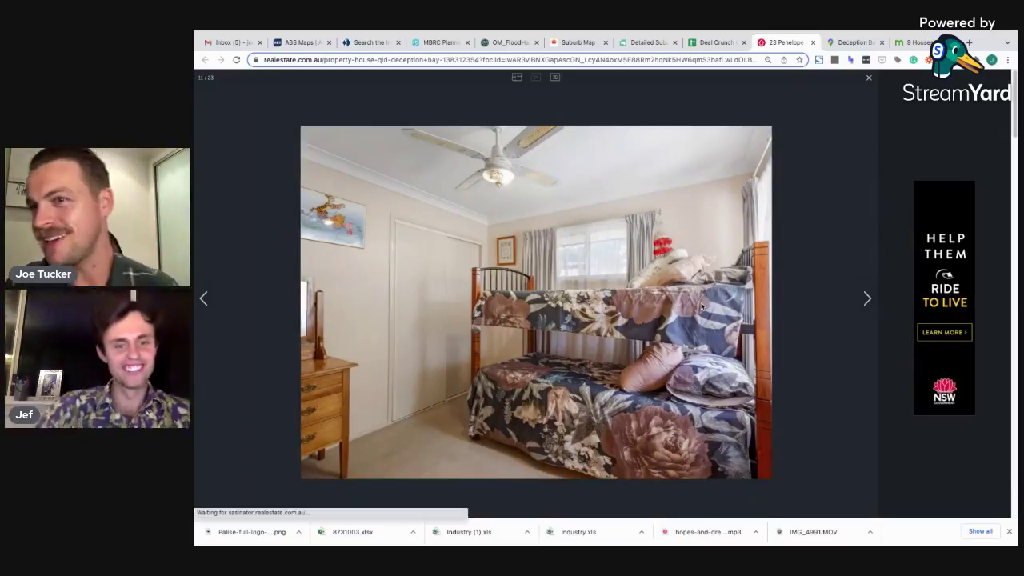
key(Right)
key(Right)
key(Right)
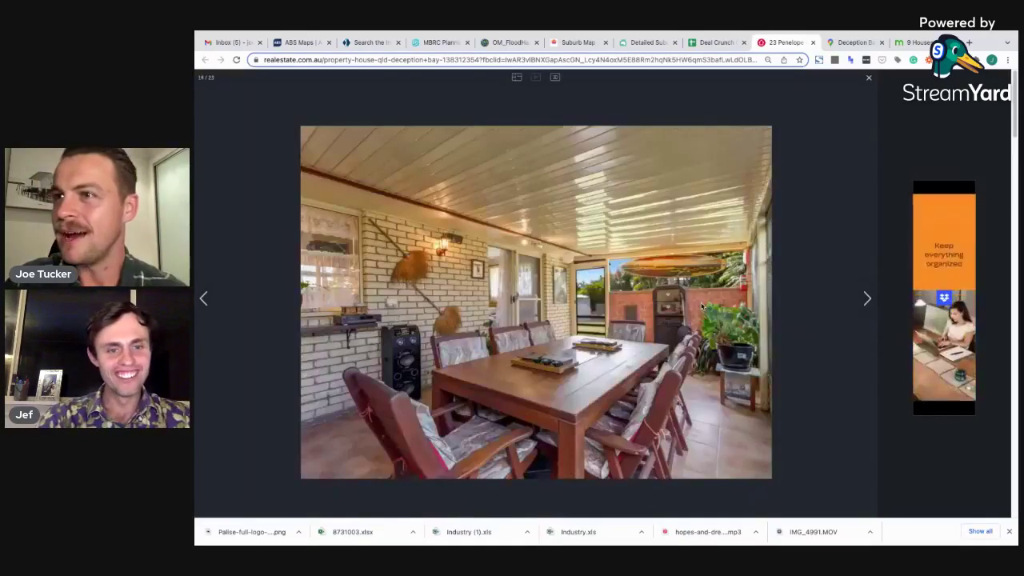
key(Right)
key(Right)
key(Right)
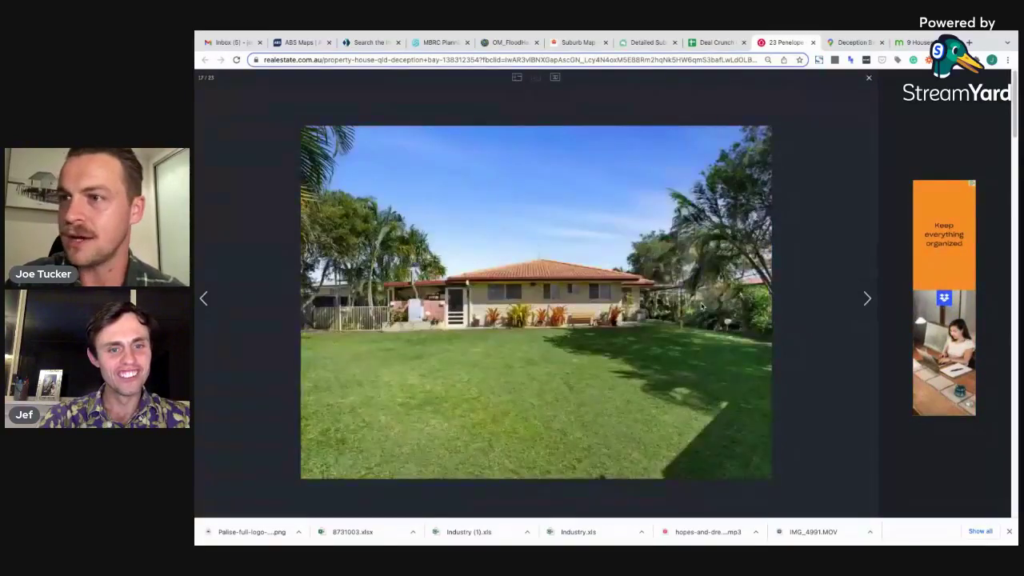
Examine the aerial photos showing the block's boundary and its location relative to schools, shops and the bay
key(Right)
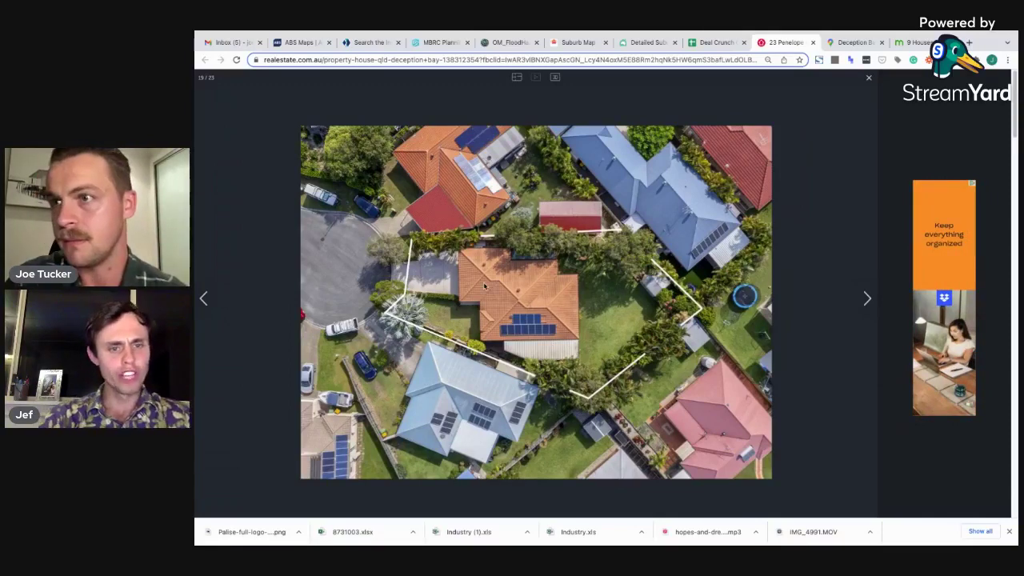
key(Right)
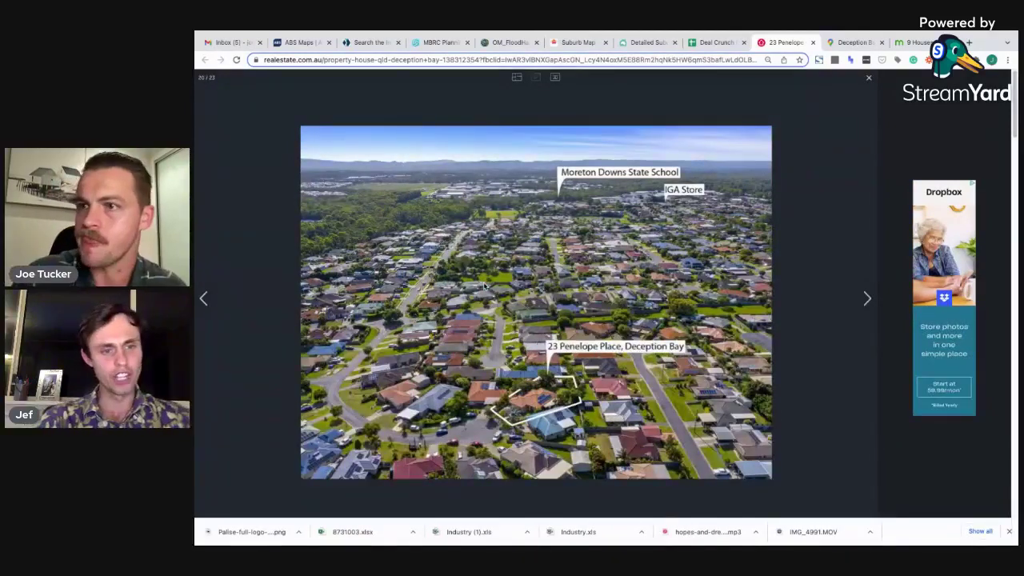
key(Right)
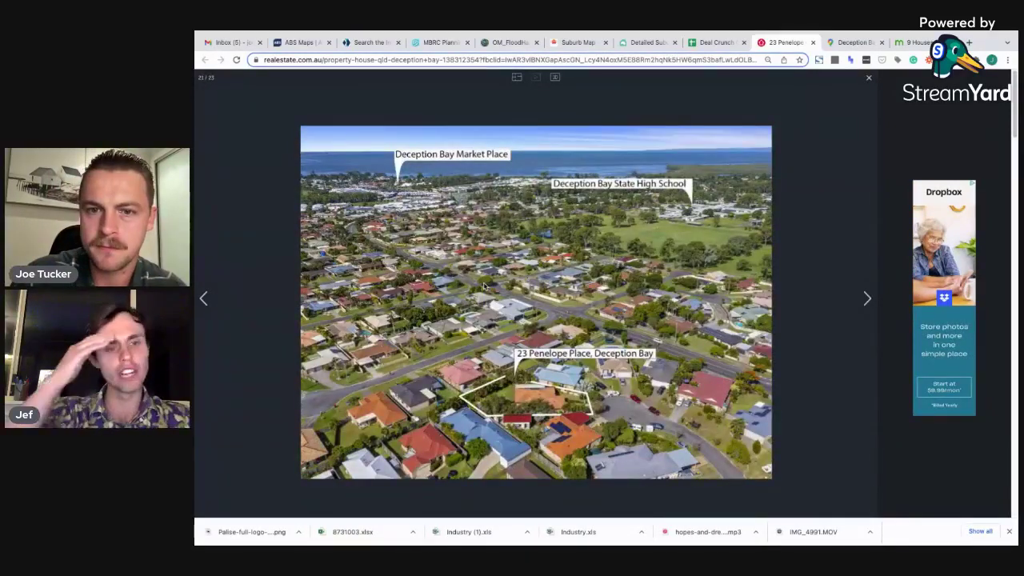